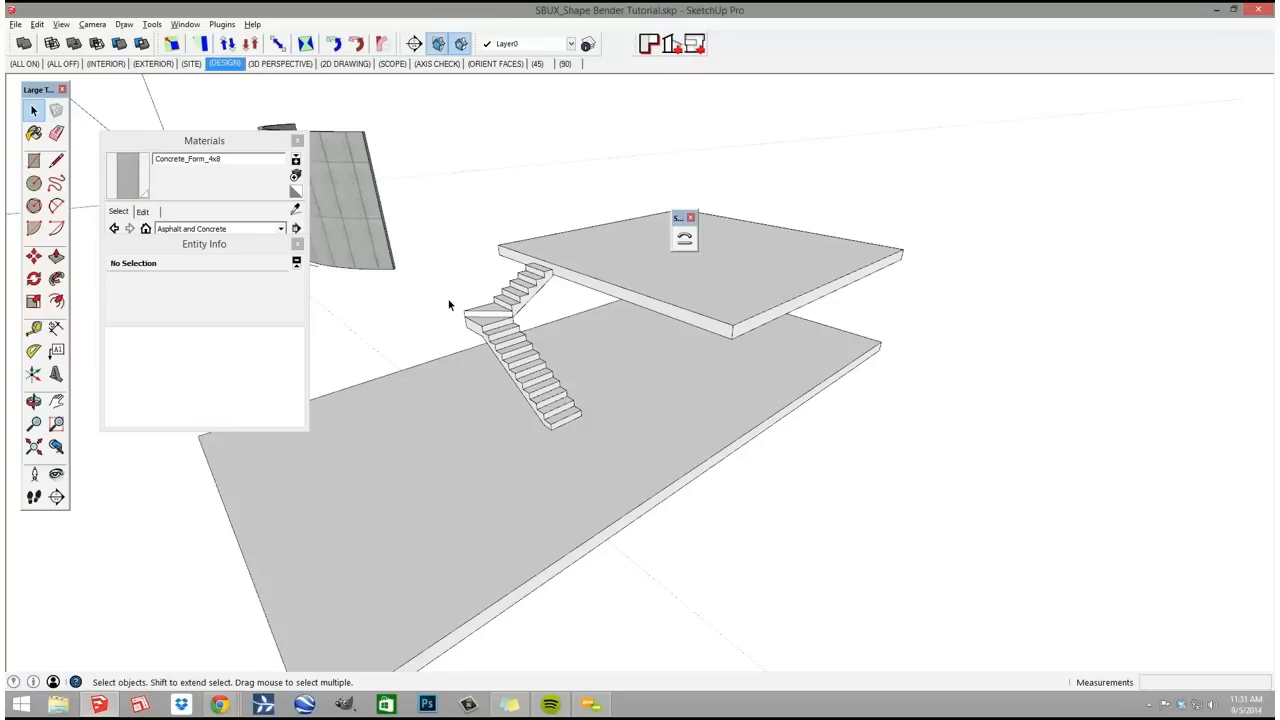
- Move the Materials panel up clear of the concrete stair model and collapse it
middle_click_drag(620, 394, 617, 402, "shift")
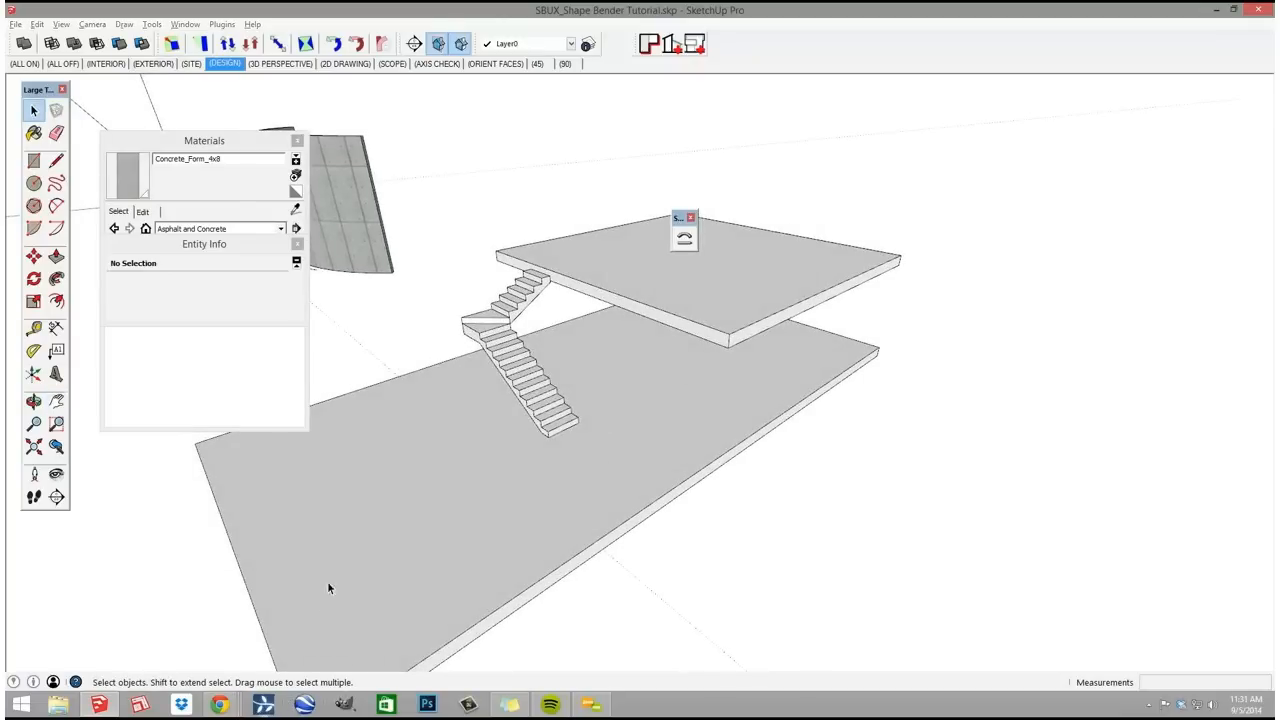
middle_click_drag(632, 382, 549, 399)
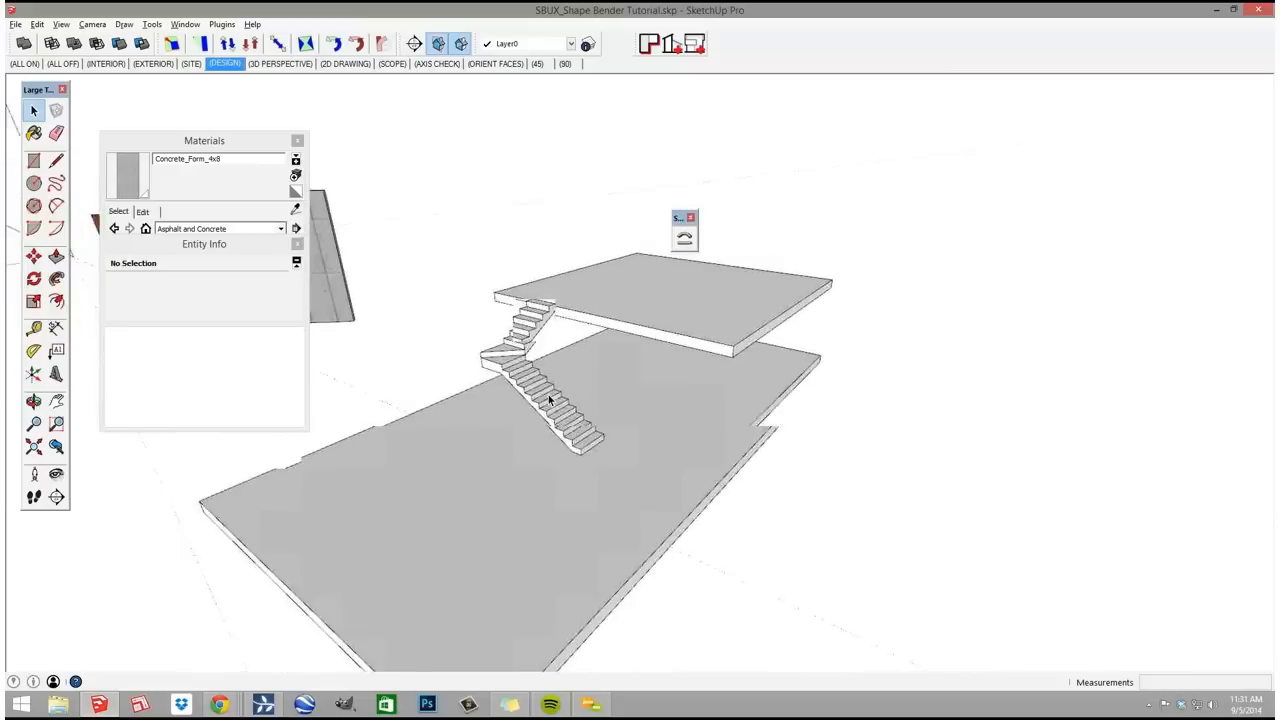
left_click_drag(219, 142, 210, 99)
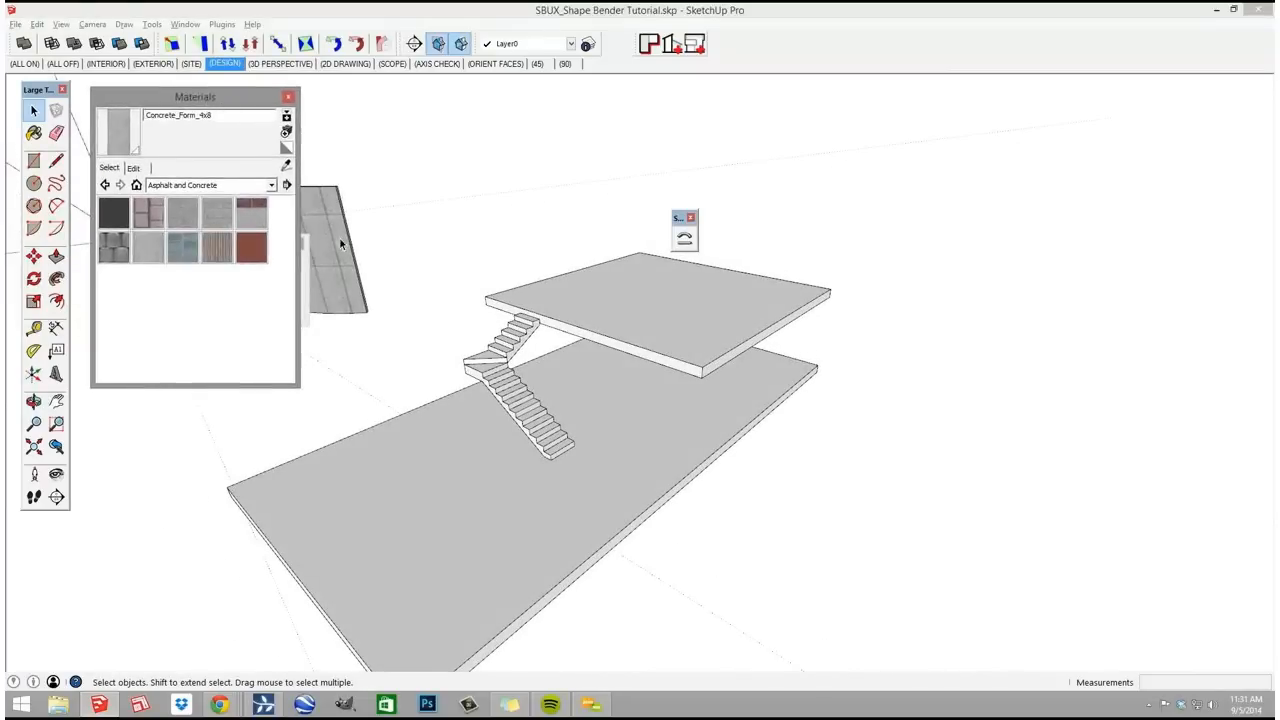
middle_click_drag(625, 408, 584, 376)
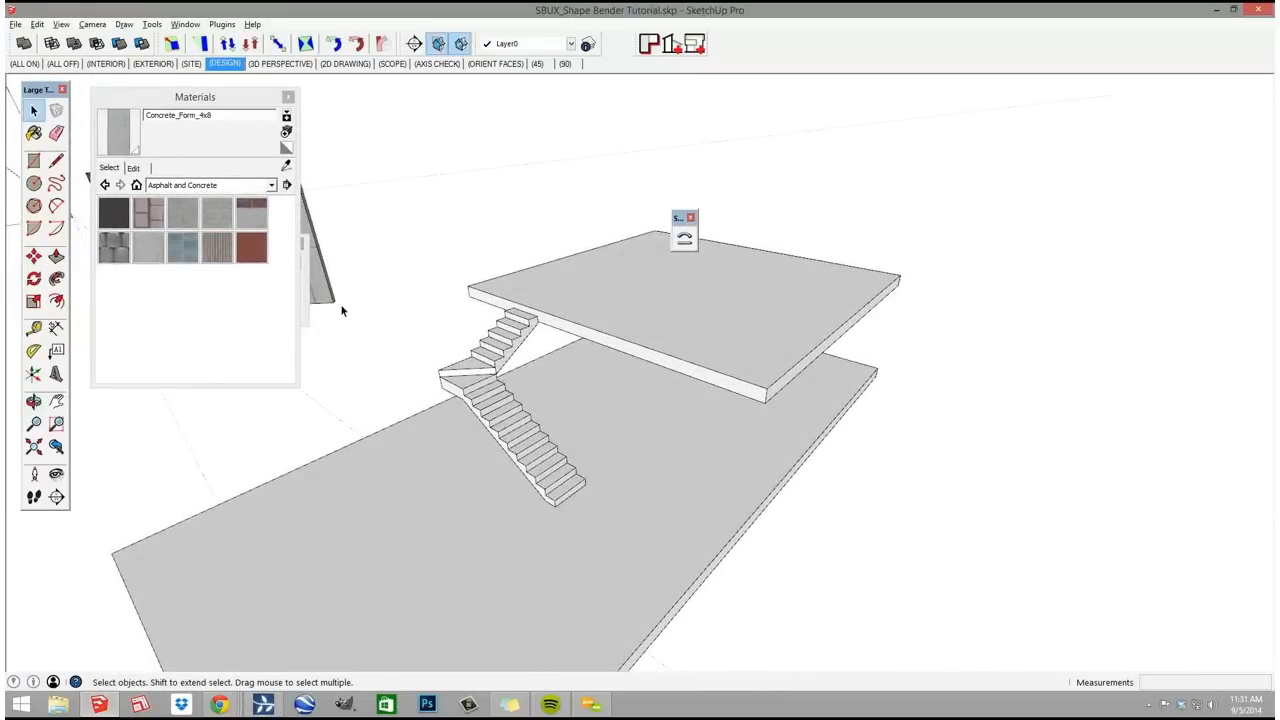
left_click(212, 101)
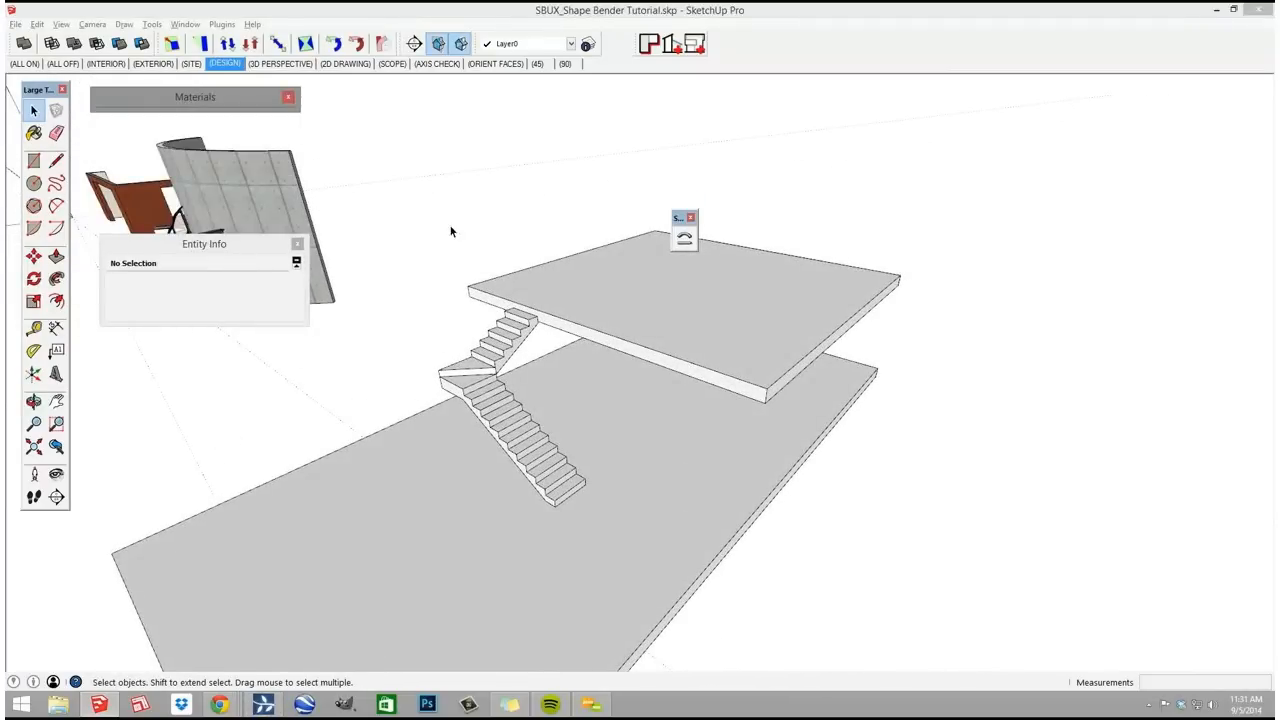
- Turn on the sky in the background settings of the DESIGN style
middle_click_drag(450, 231, 453, 362)
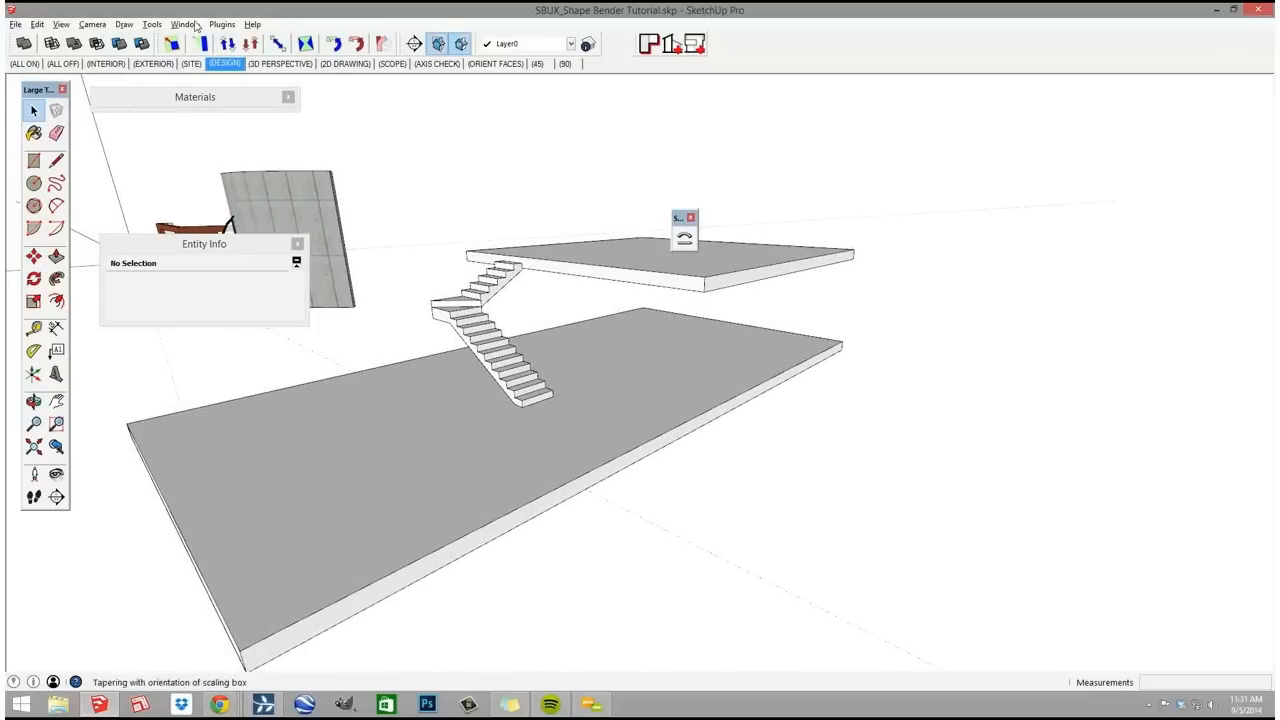
left_click(185, 24)
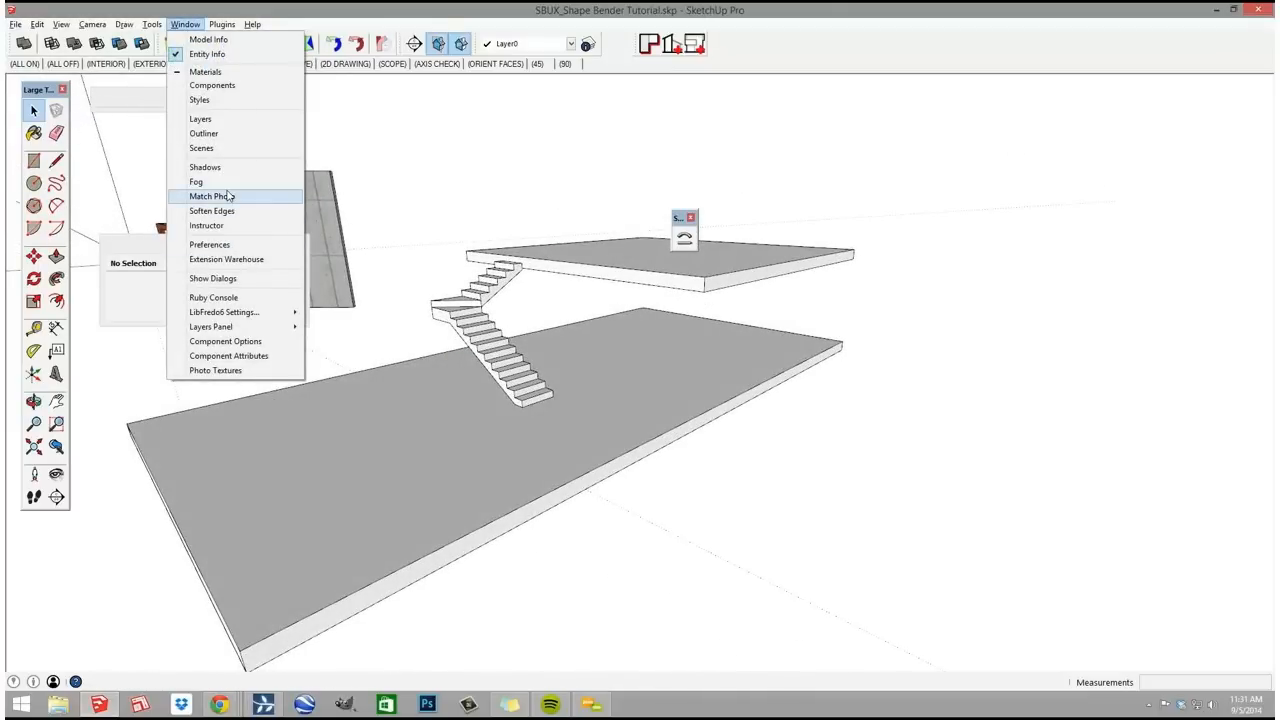
left_click(201, 100)
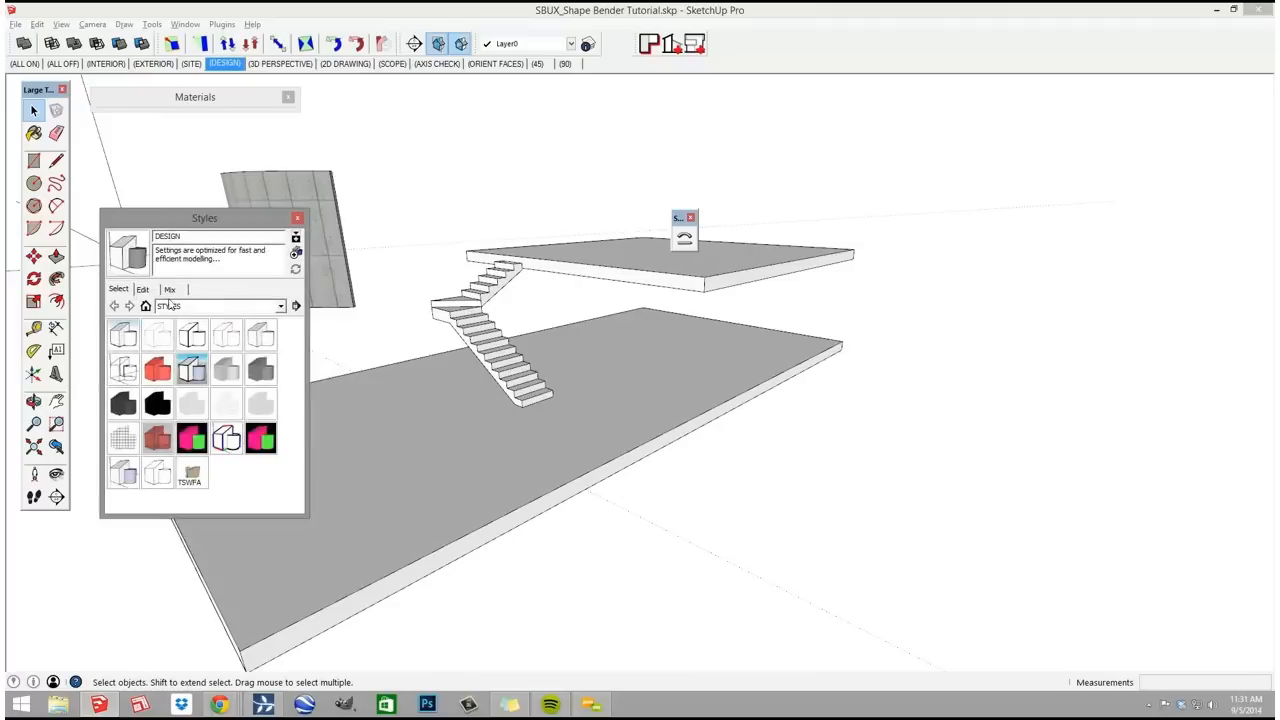
left_click(143, 289)
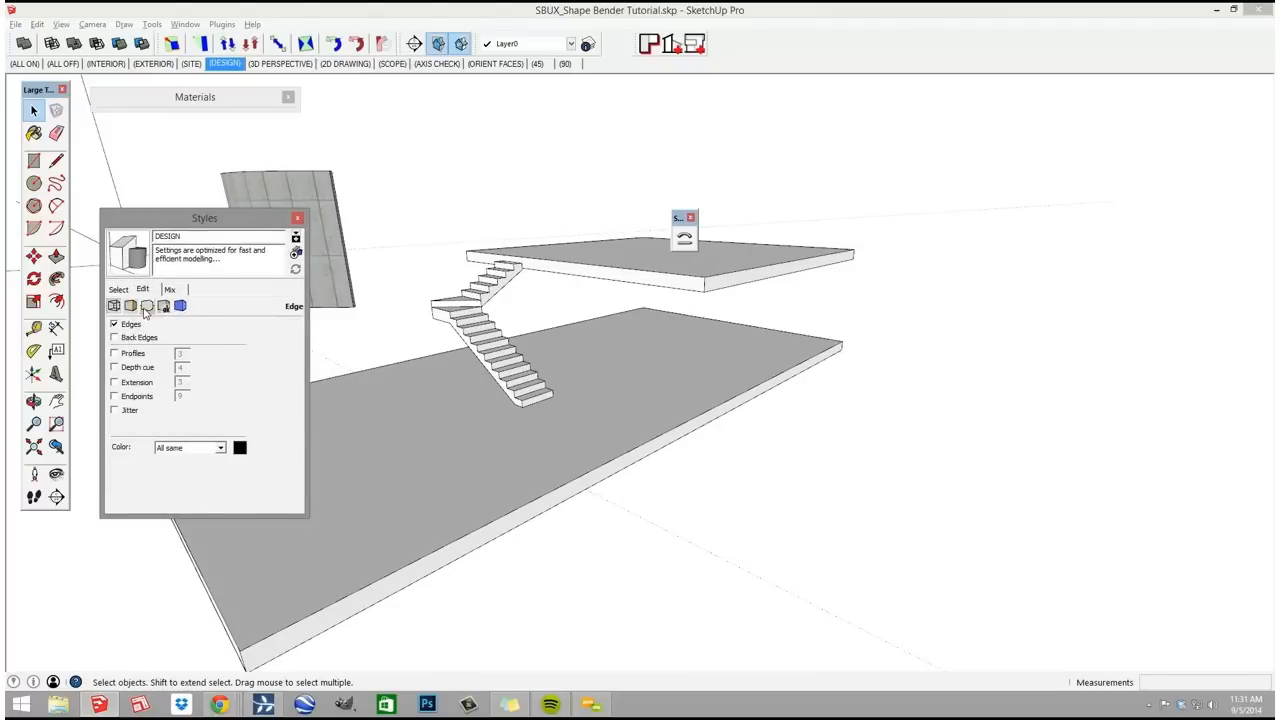
left_click(146, 306)
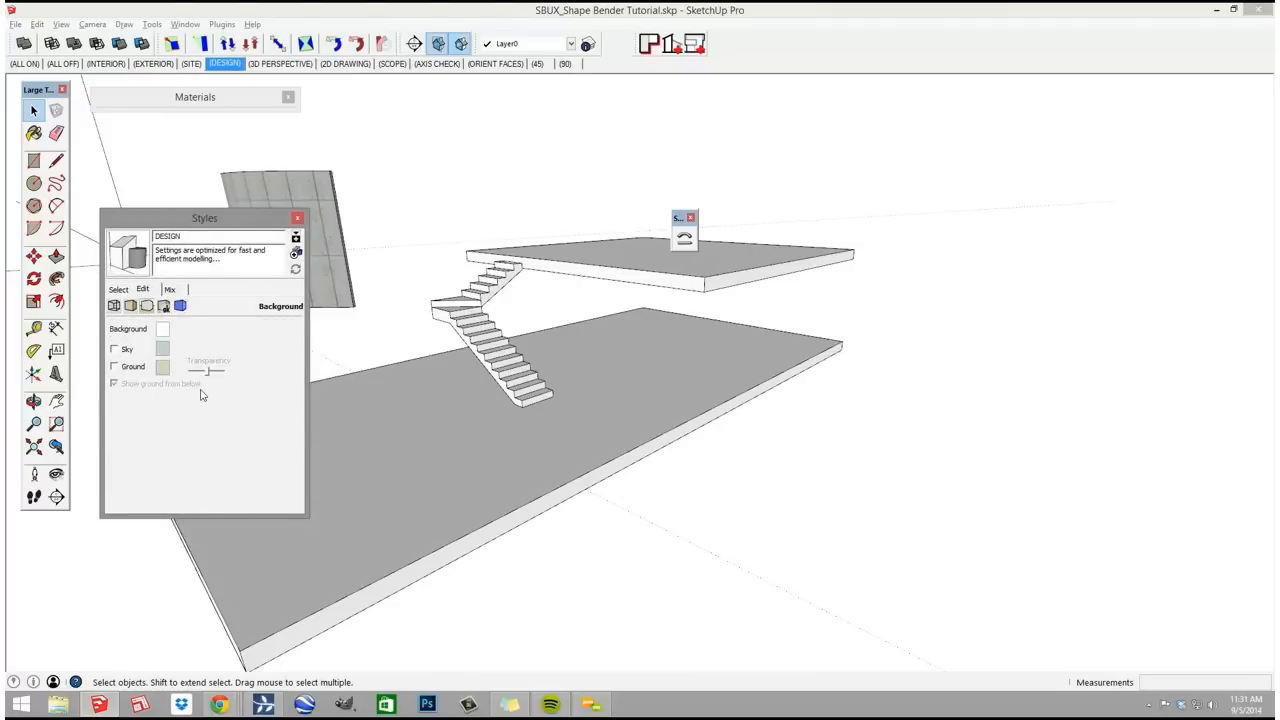
left_click(125, 352)
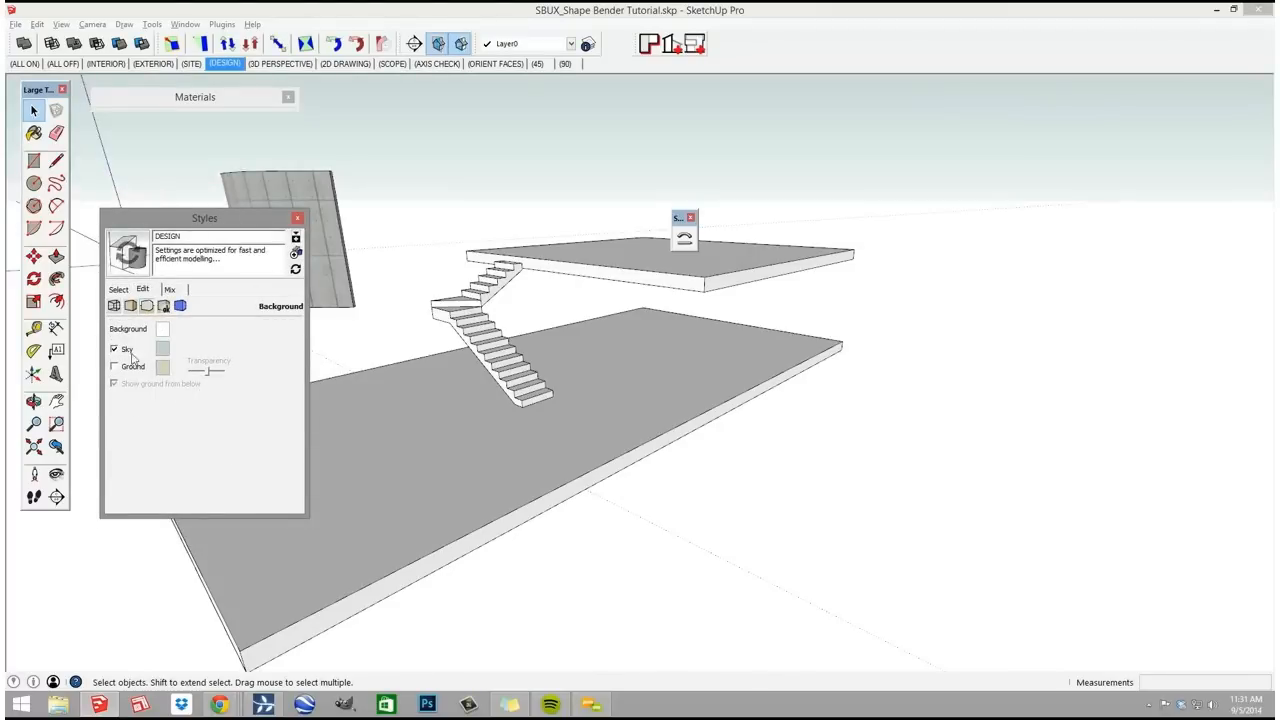
- Change the style's sky colour to a more saturated light cyan by raising its saturation
middle_click_drag(414, 380, 348, 368)
left_click(164, 353)
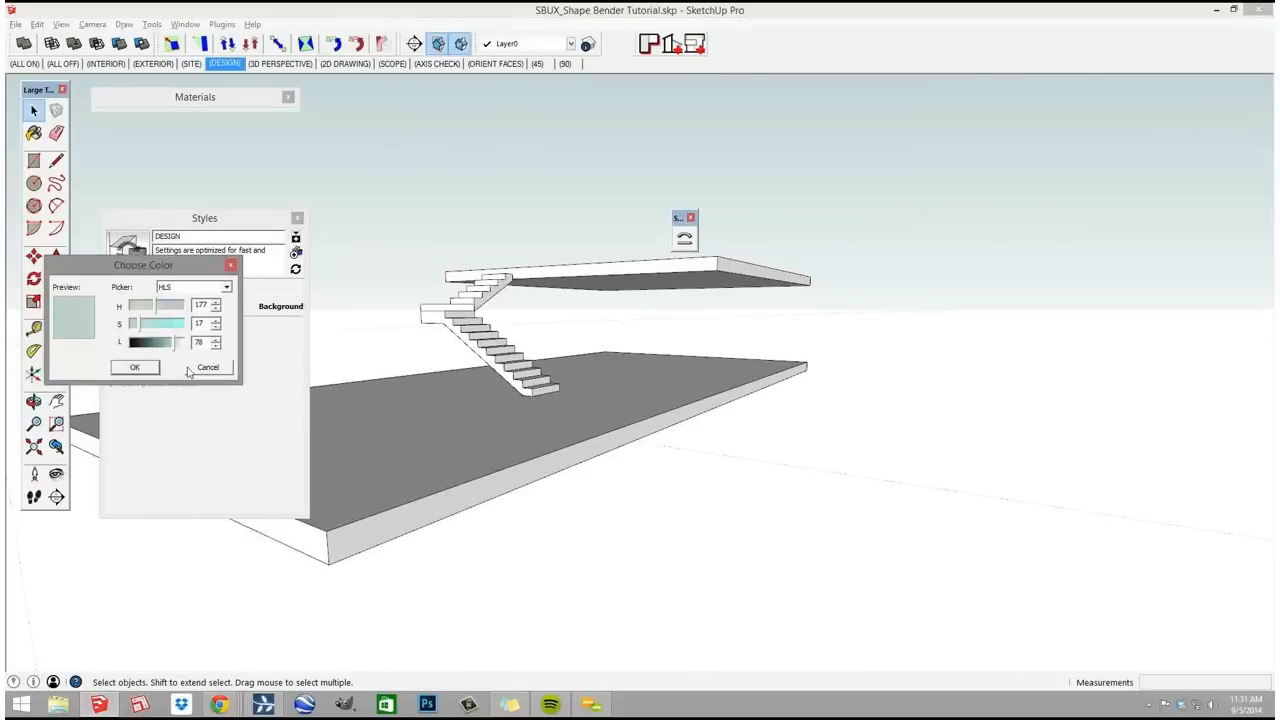
left_click(174, 326)
left_click(152, 368)
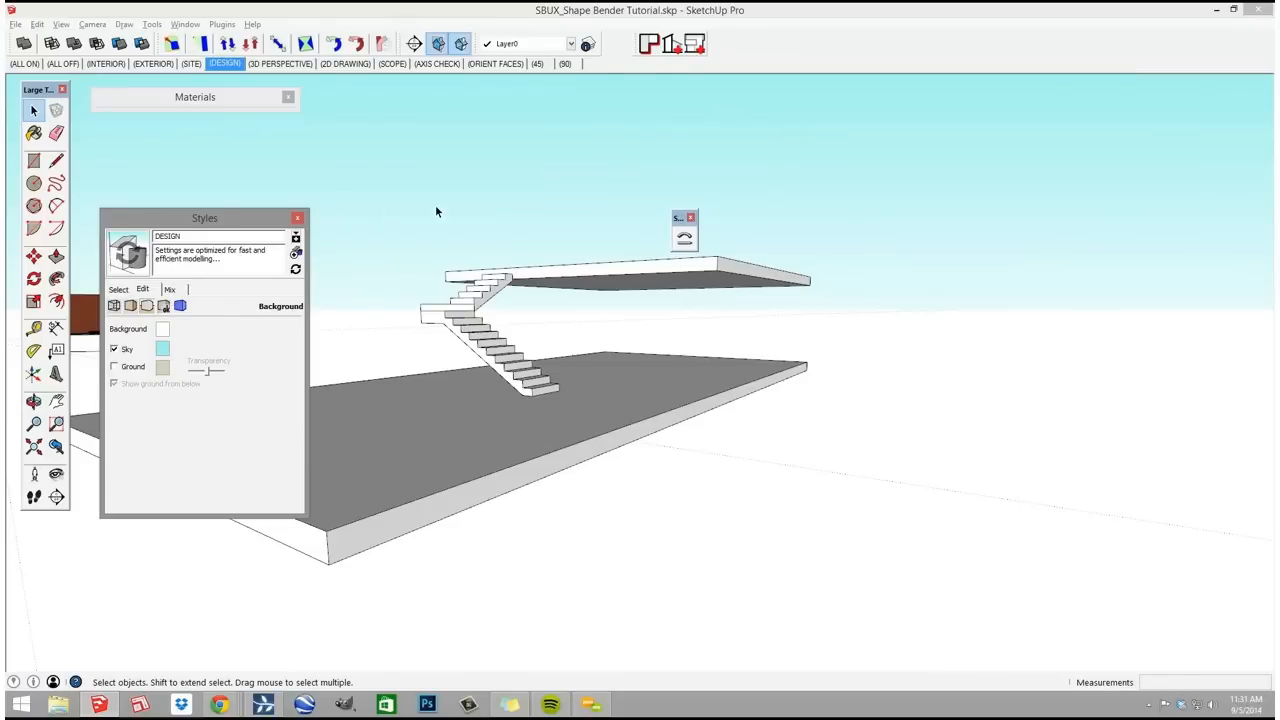
- Open the recently used Proposed Conditions house model in a second SketchUp window
key("alt+Tab")
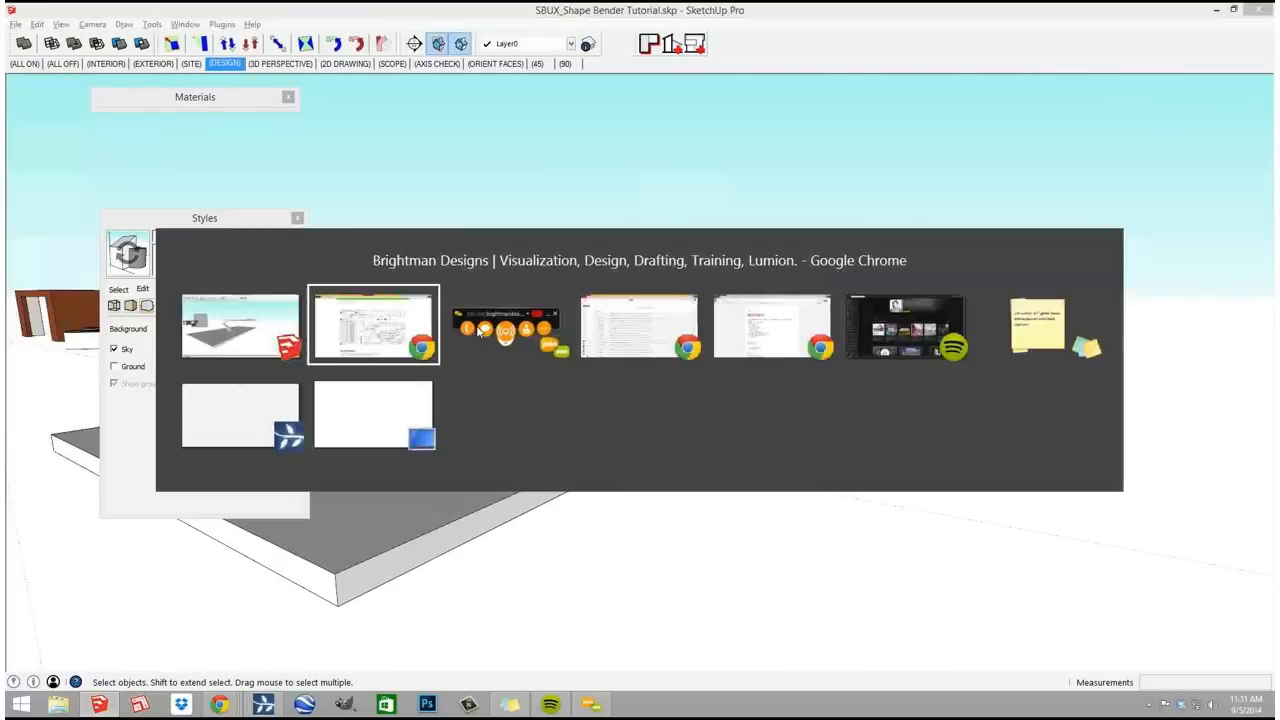
key("Escape")
right_click(112, 708)
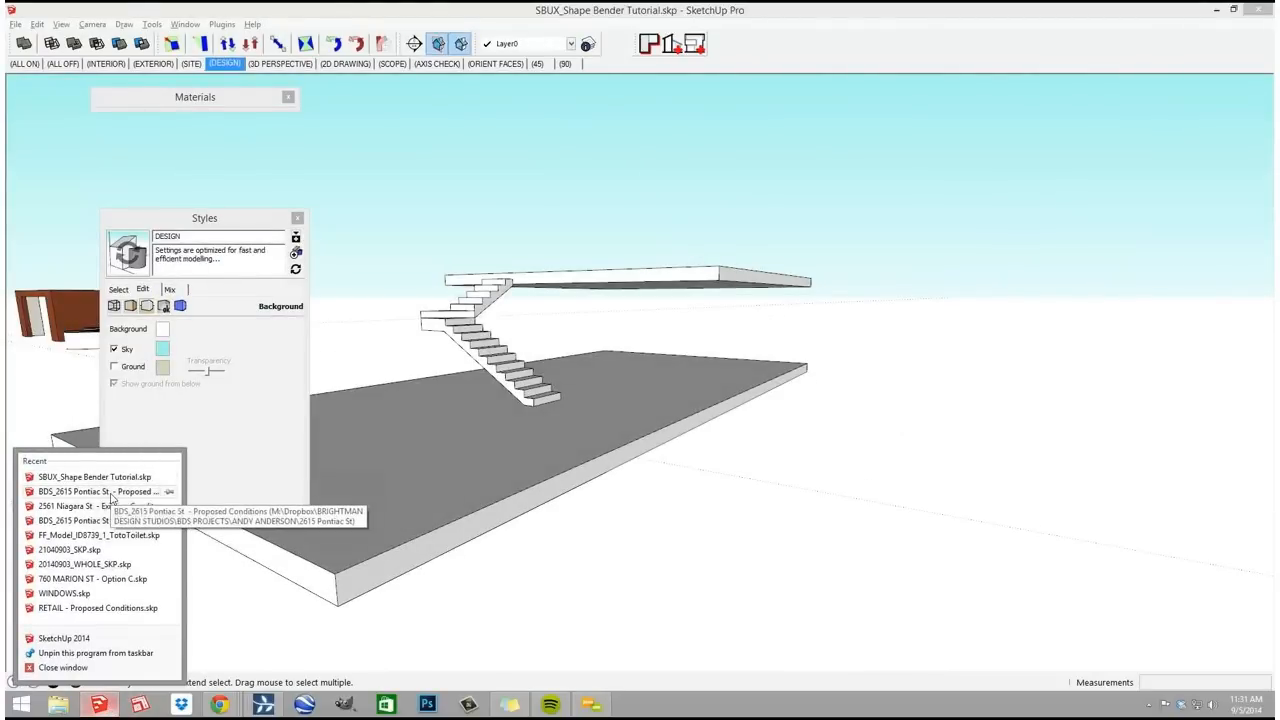
left_click(112, 494)
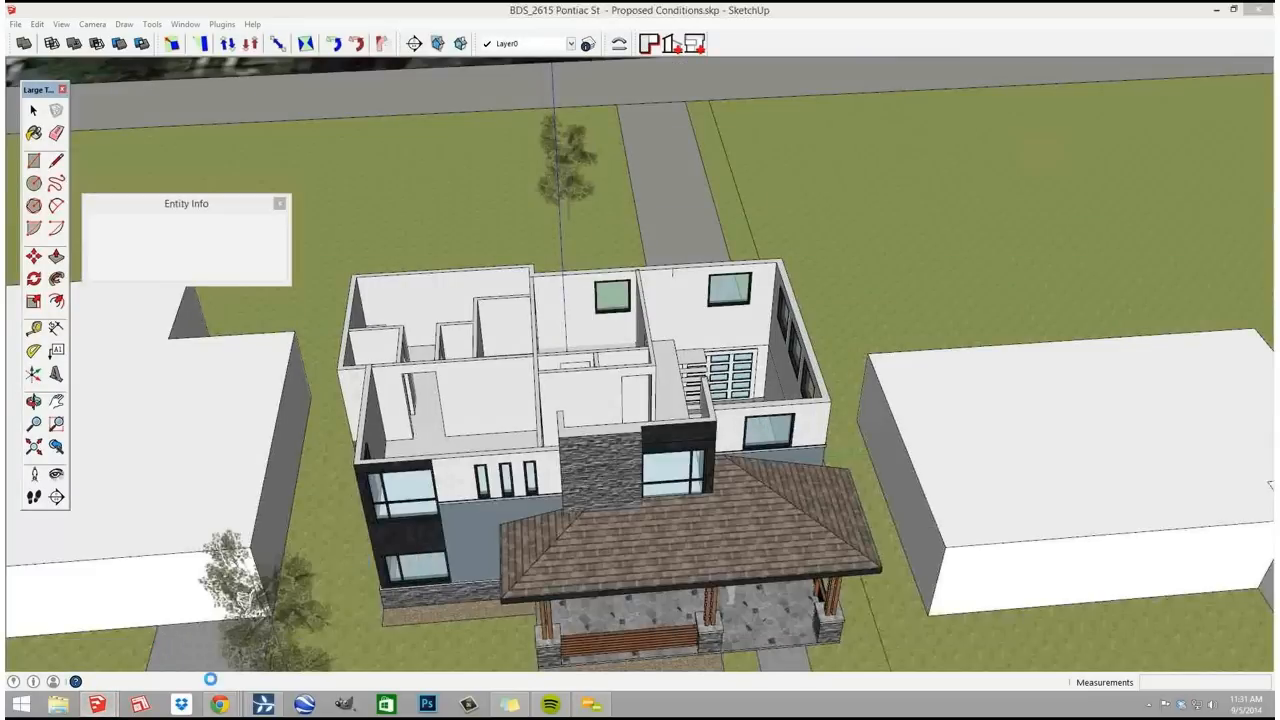
- Switch to the FormFonts page in Chrome, search for "sky dome" and open the Skydomes 01-04 model
mouse_move(228, 703)
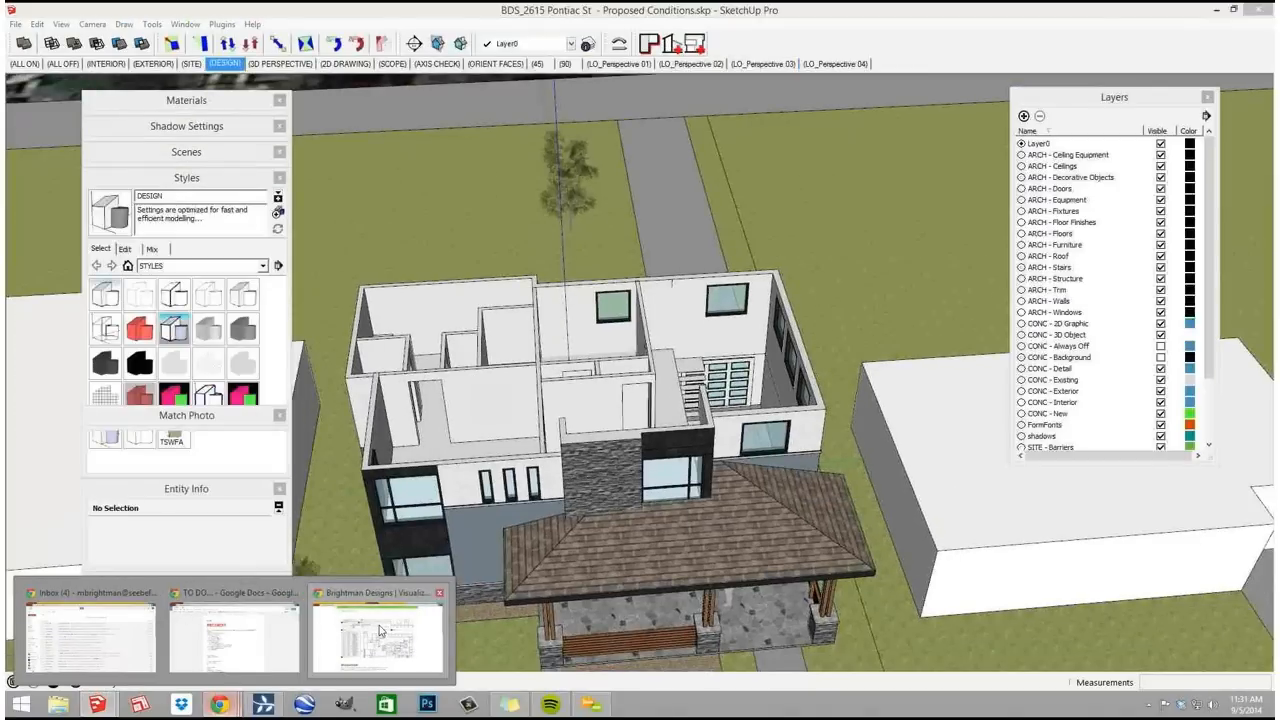
left_click(377, 635)
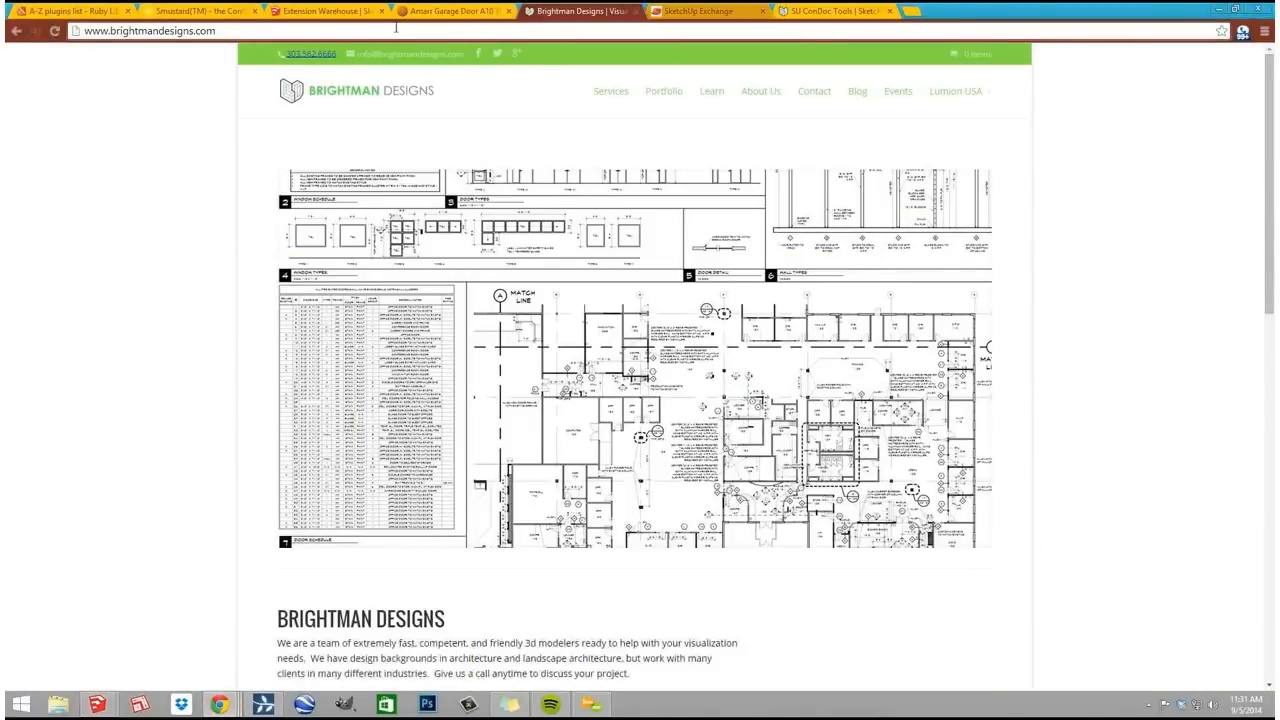
left_click(456, 14)
left_click(382, 96)
type("s")
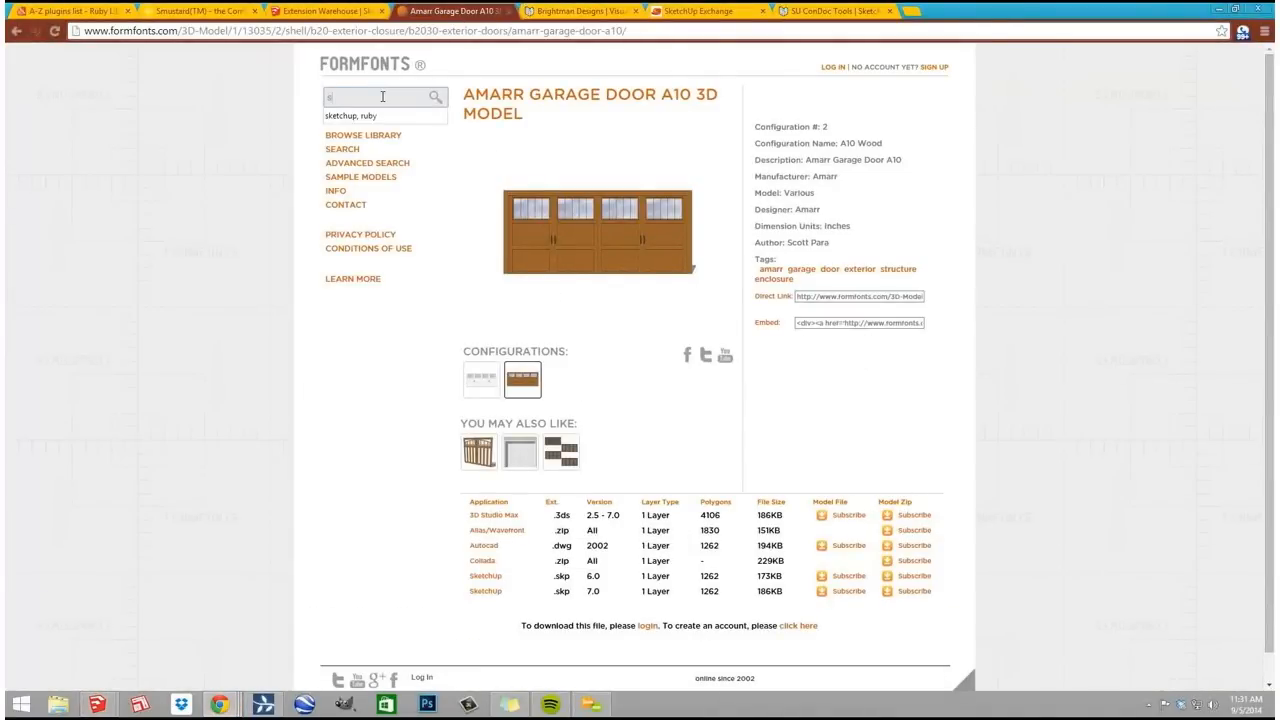
type("keydome")
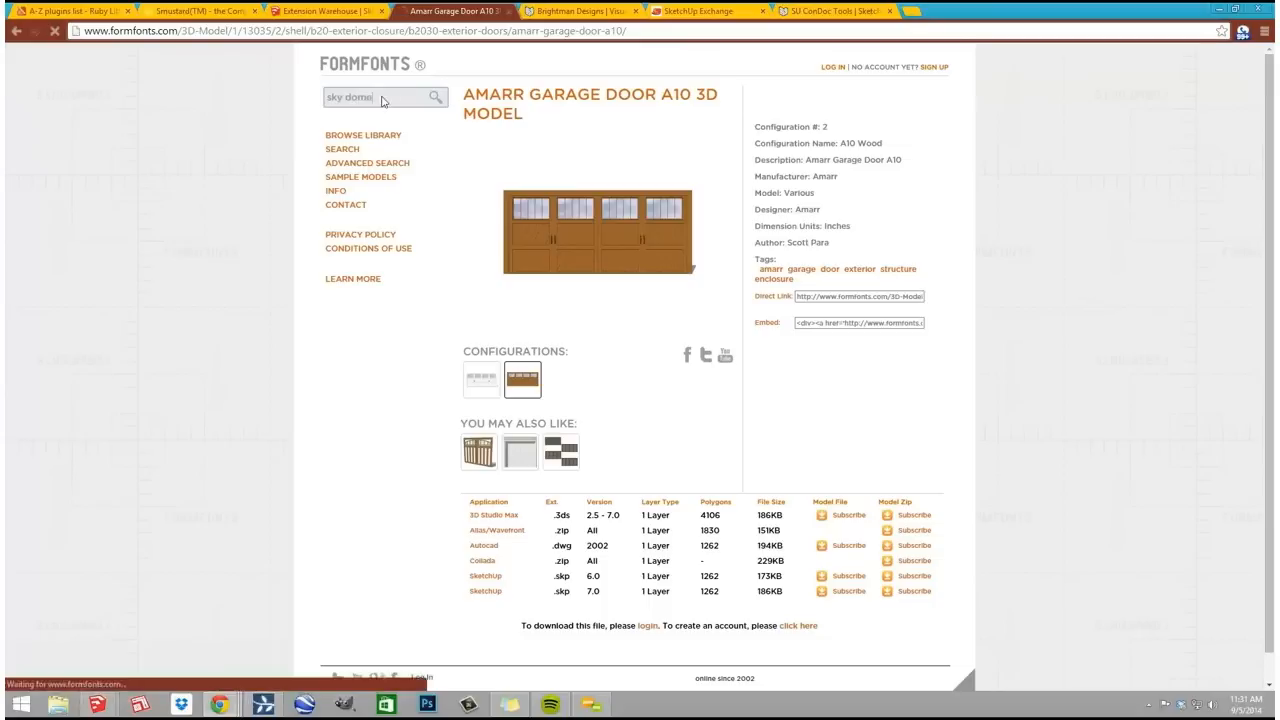
key("Return")
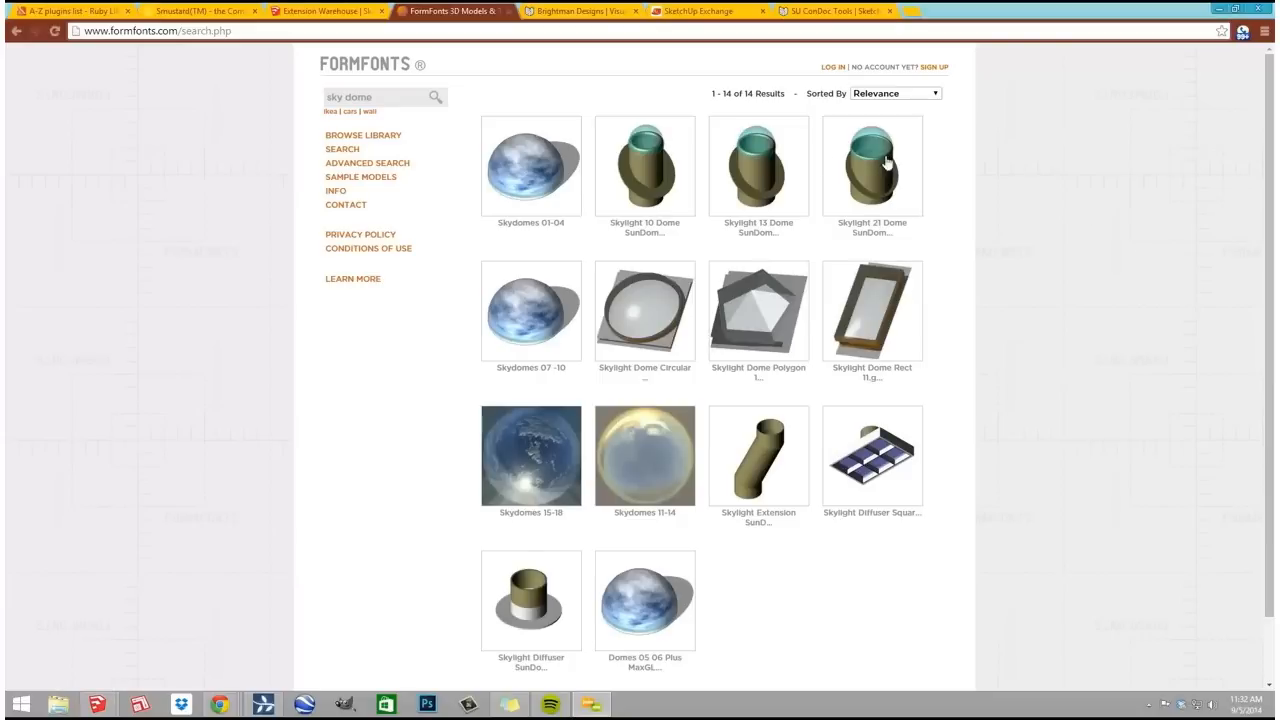
left_click(519, 166)
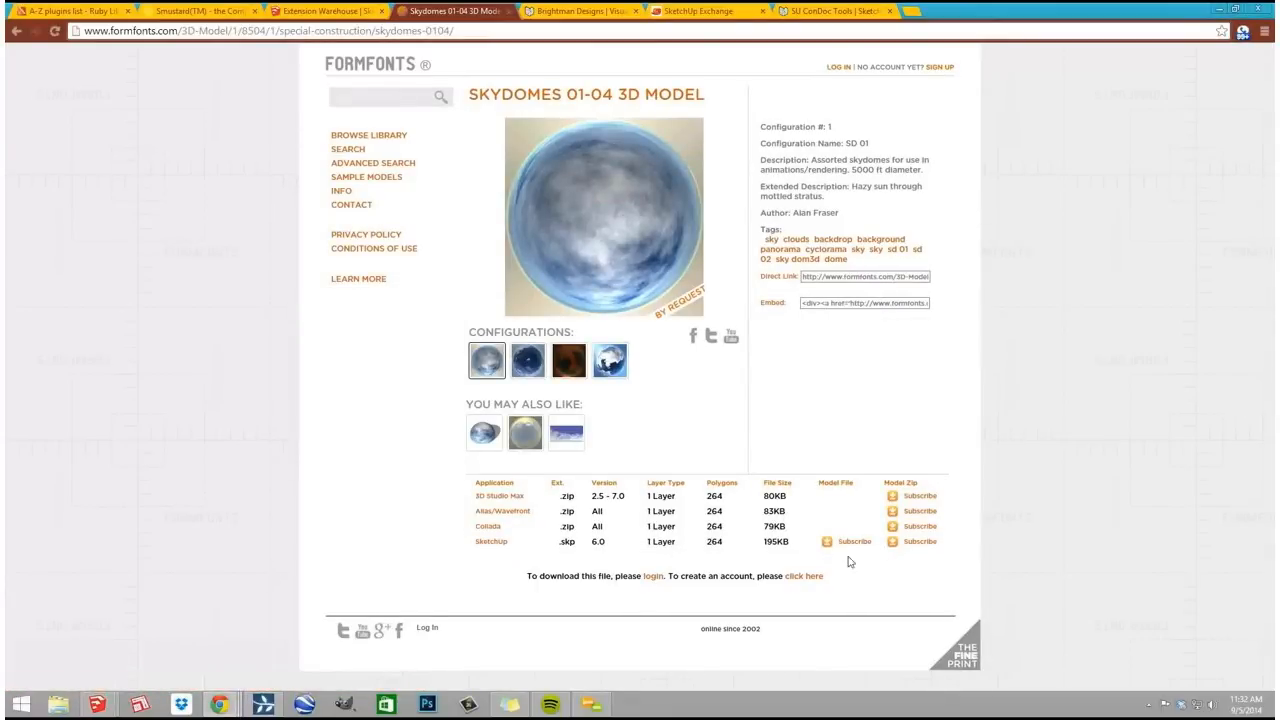
- Log in to FormFonts and download the skydome's SketchUp file to the TEMP folder on the Desktop
left_click(653, 577)
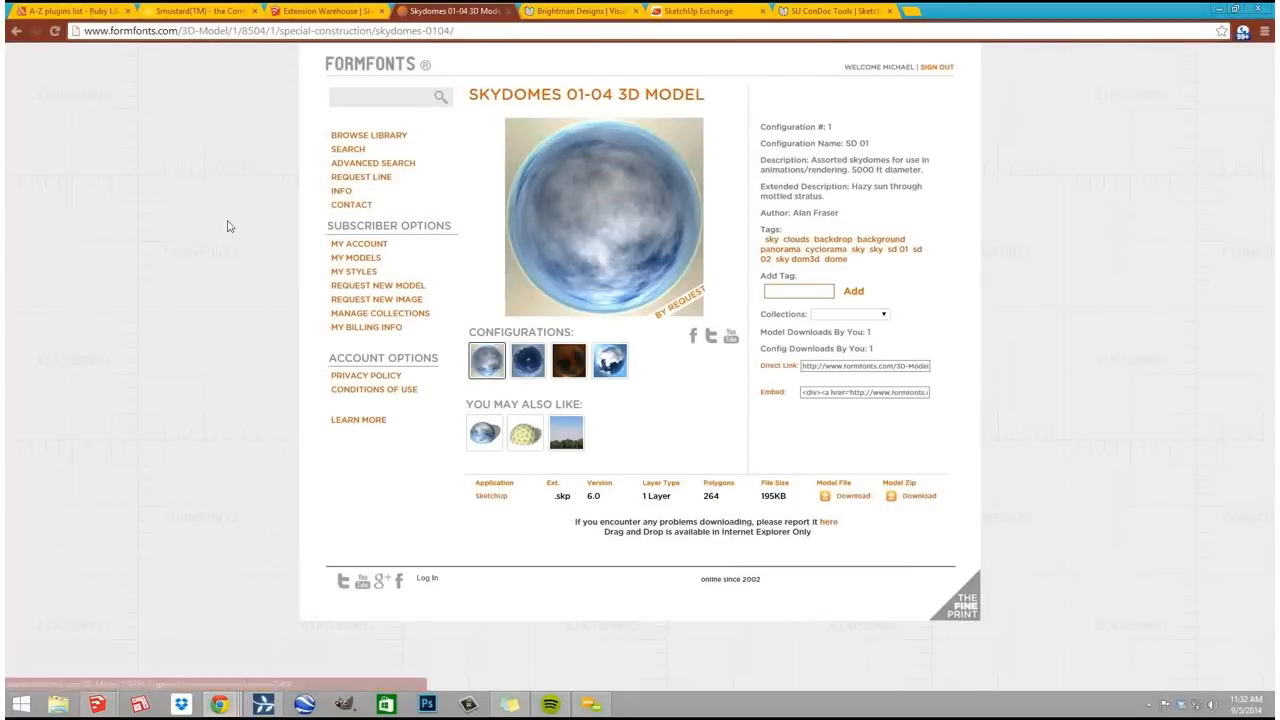
left_click(862, 500)
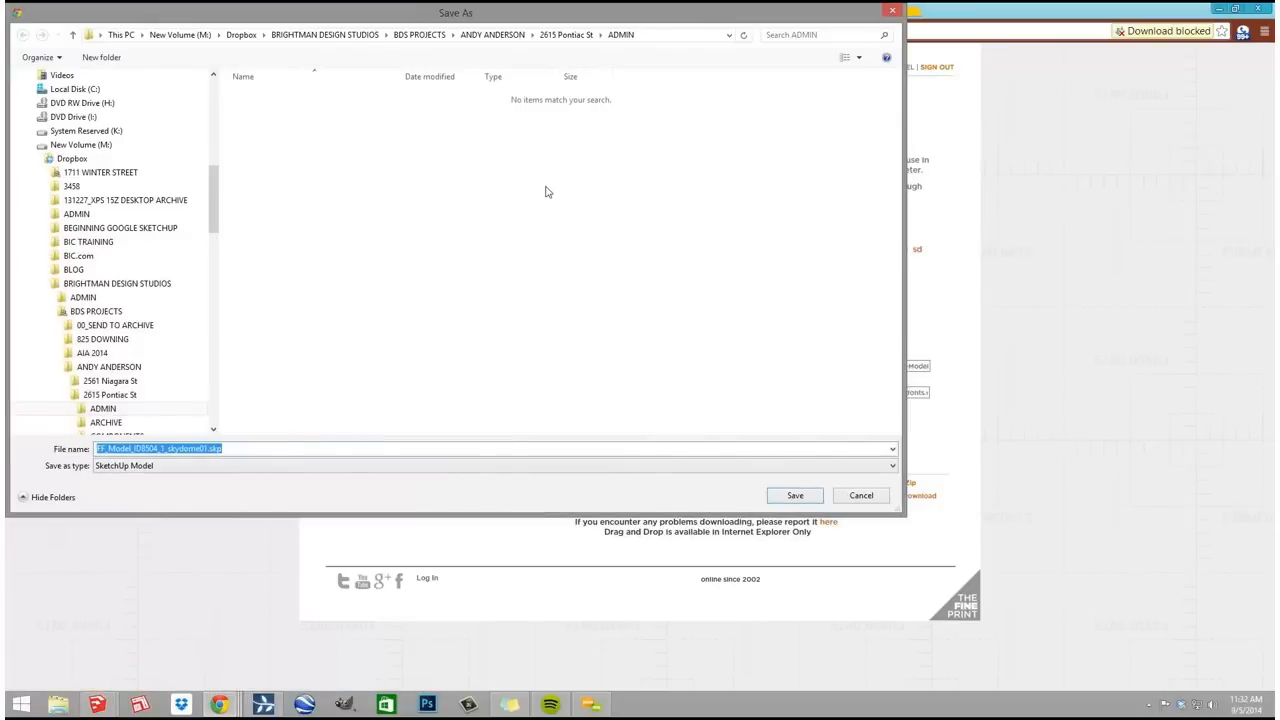
left_click_drag(218, 183, 215, 100)
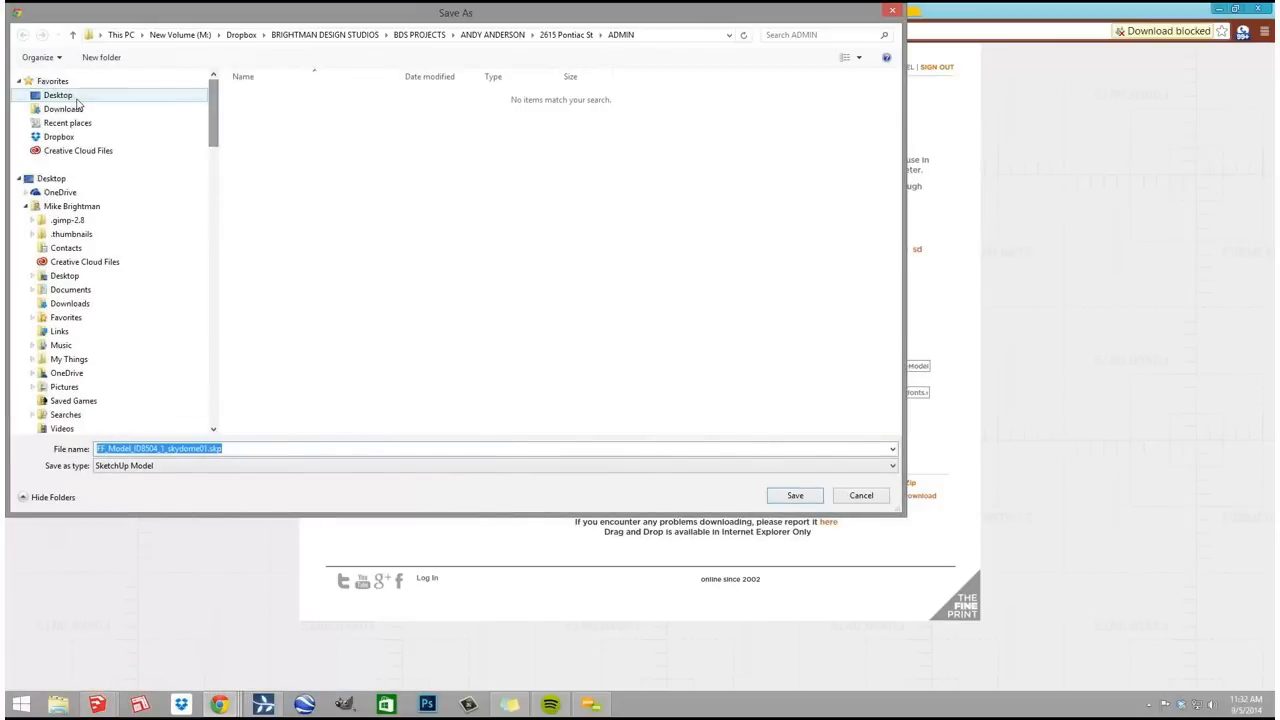
left_click(58, 95)
double_click(780, 137)
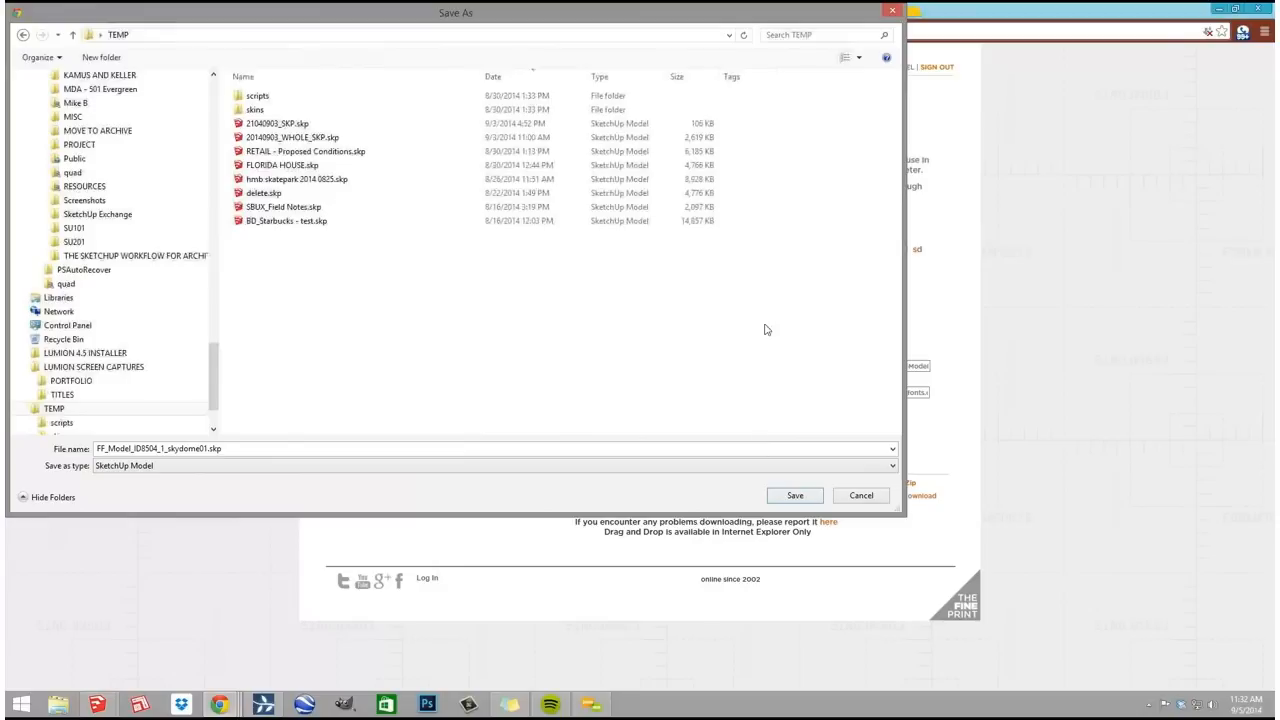
left_click(794, 495)
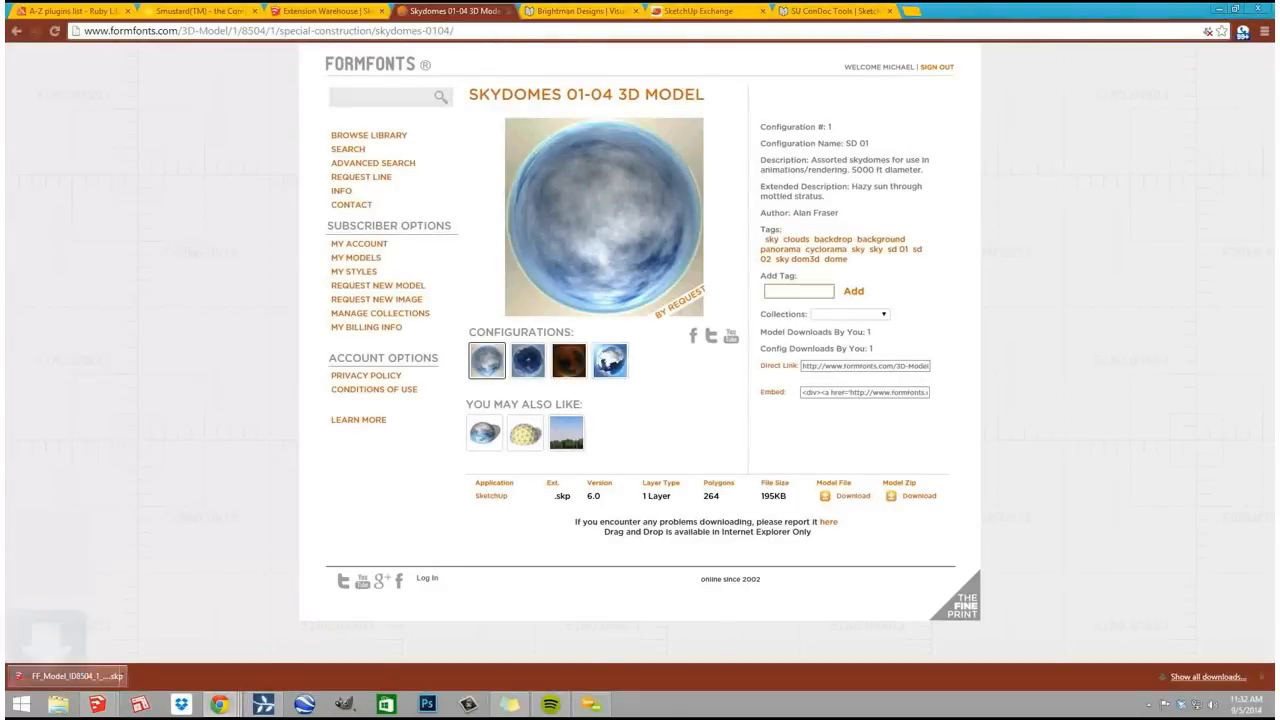
- Switch back to the Proposed Conditions model in SketchUp and show the house with its whole site
mouse_move(97, 704)
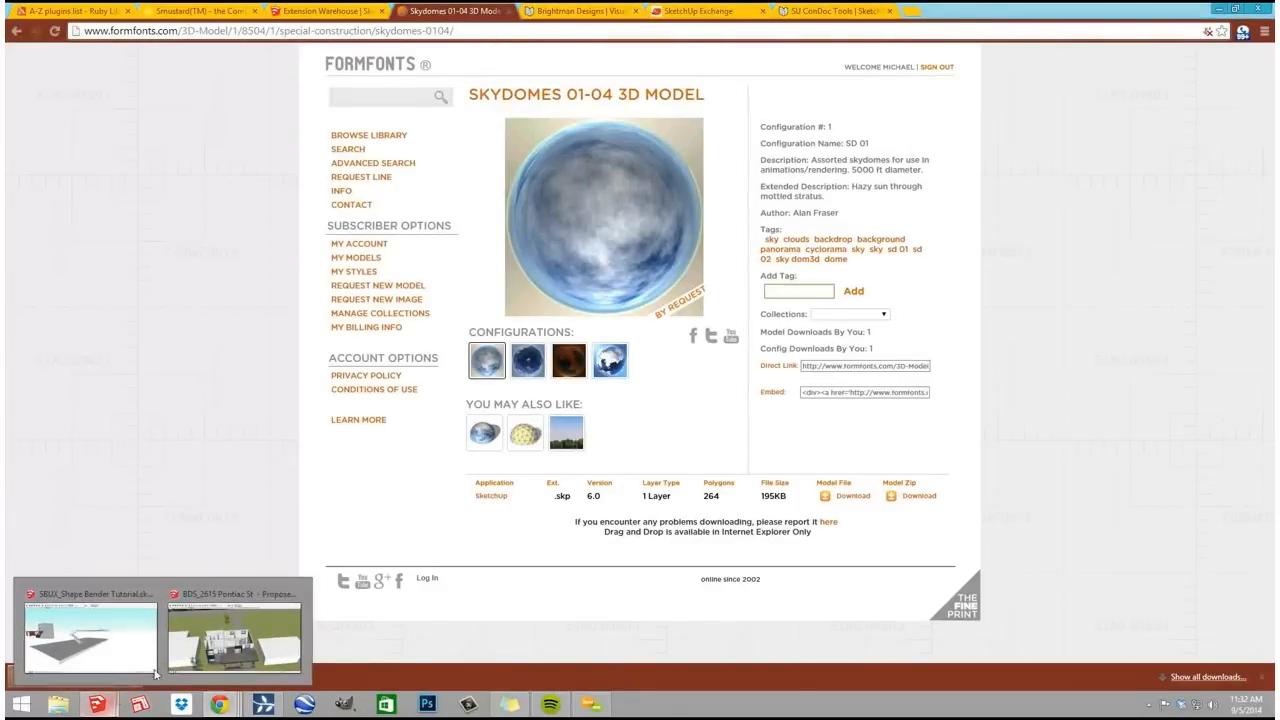
left_click(234, 636)
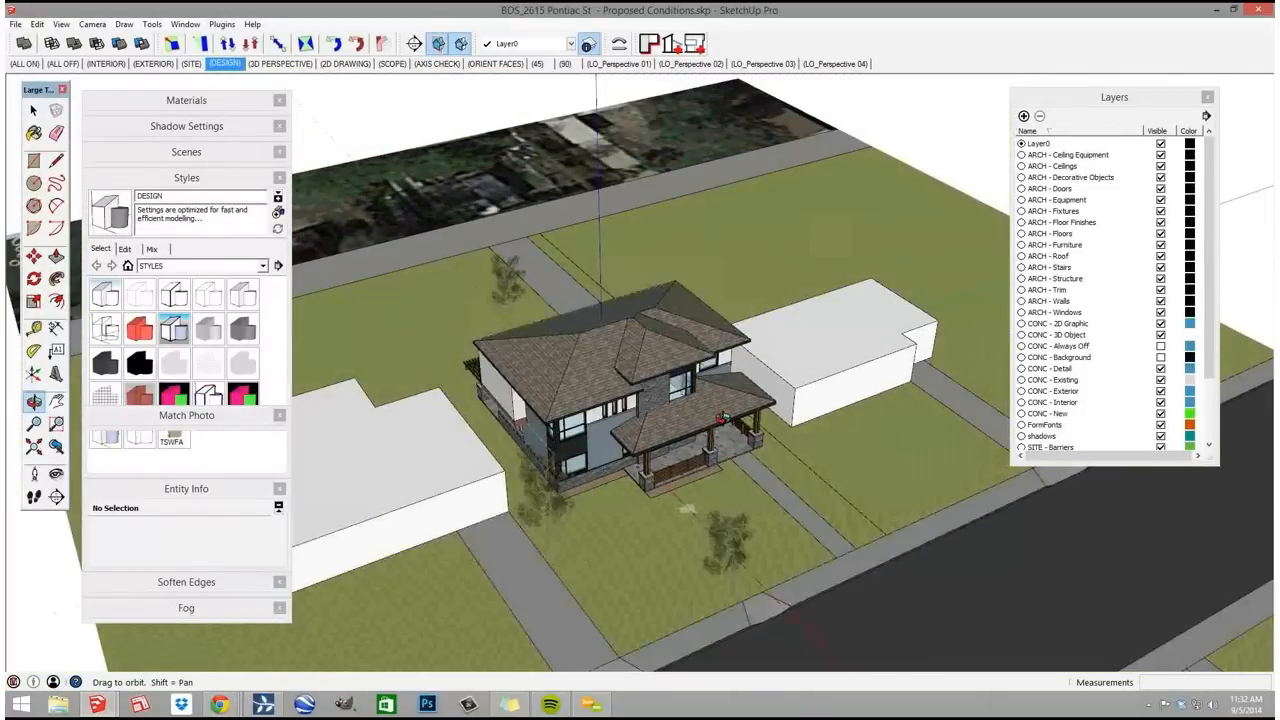
middle_click_drag(725, 417, 620, 387)
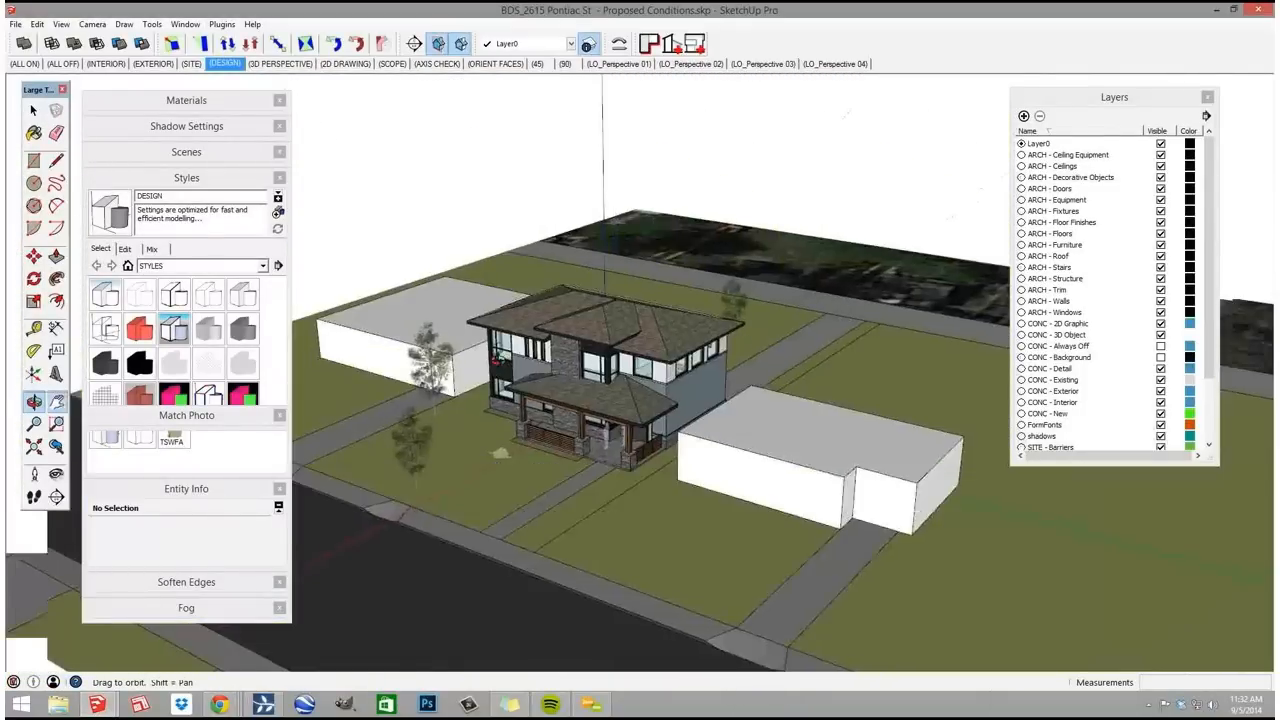
scroll(620, 387, "down", 3)
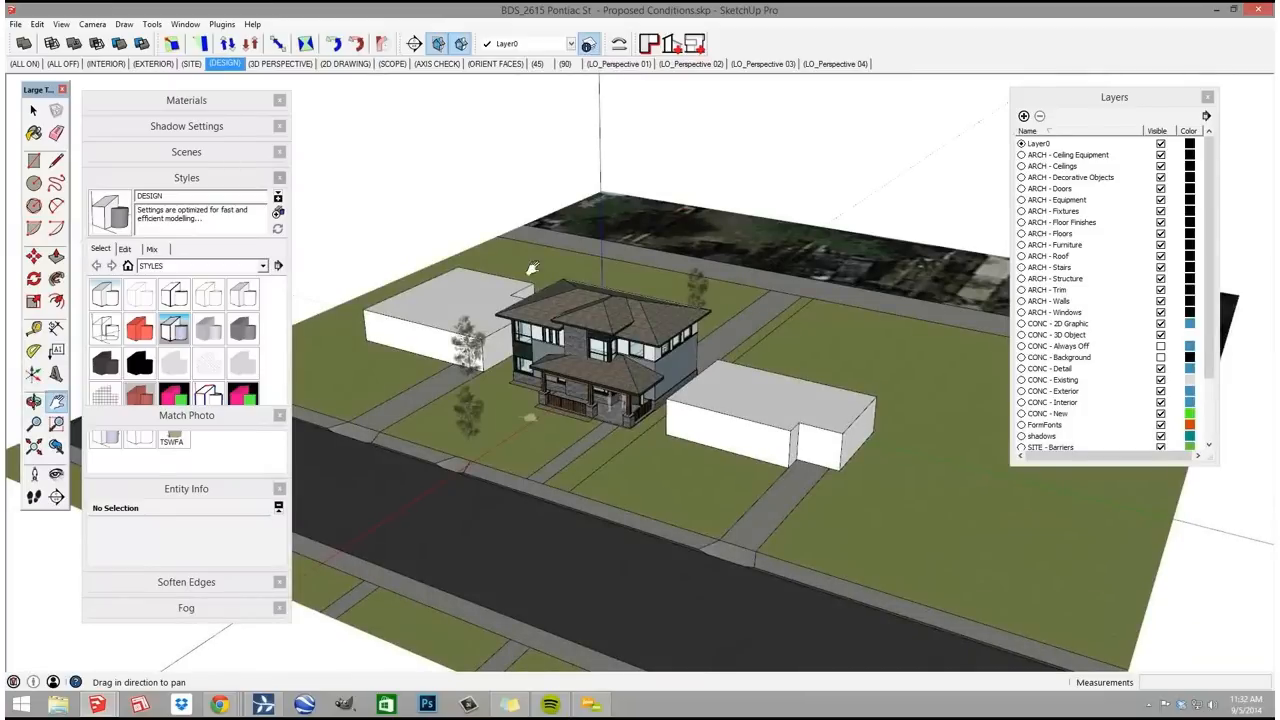
- Start importing a file and browse to the TEMP folder on the Desktop
left_click(17, 25)
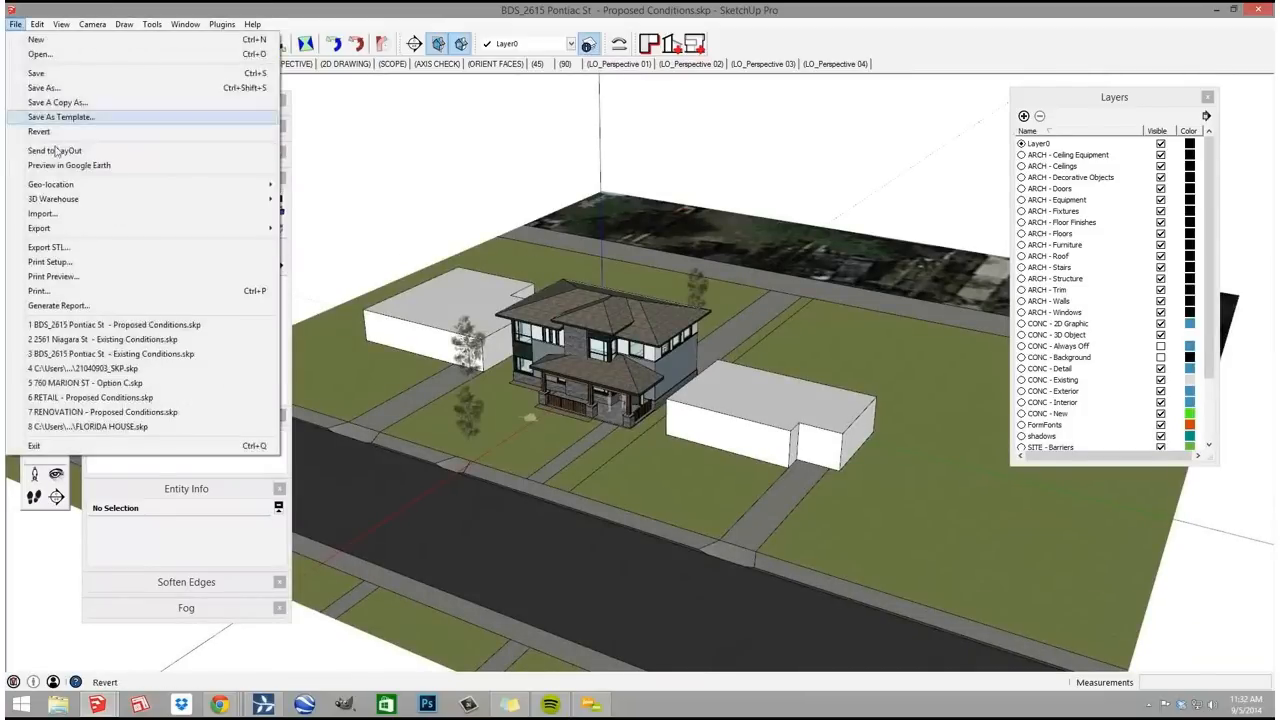
left_click(45, 212)
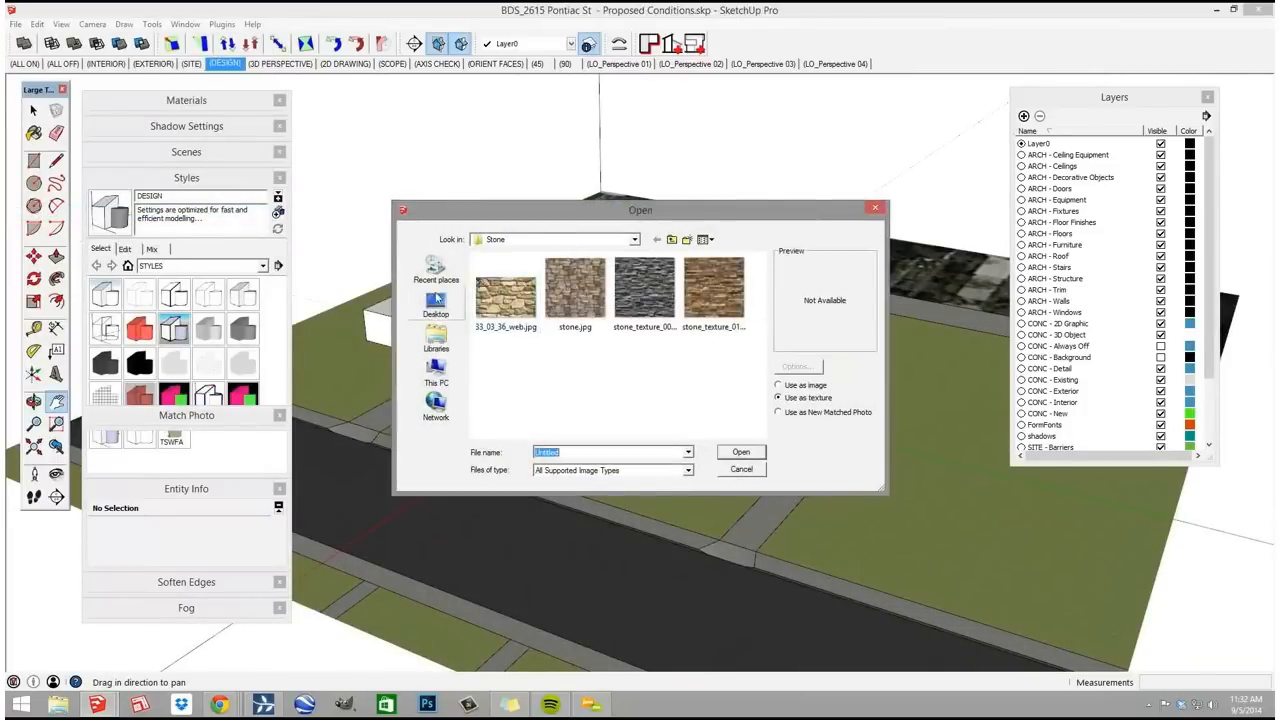
left_click(436, 305)
double_click(612, 378)
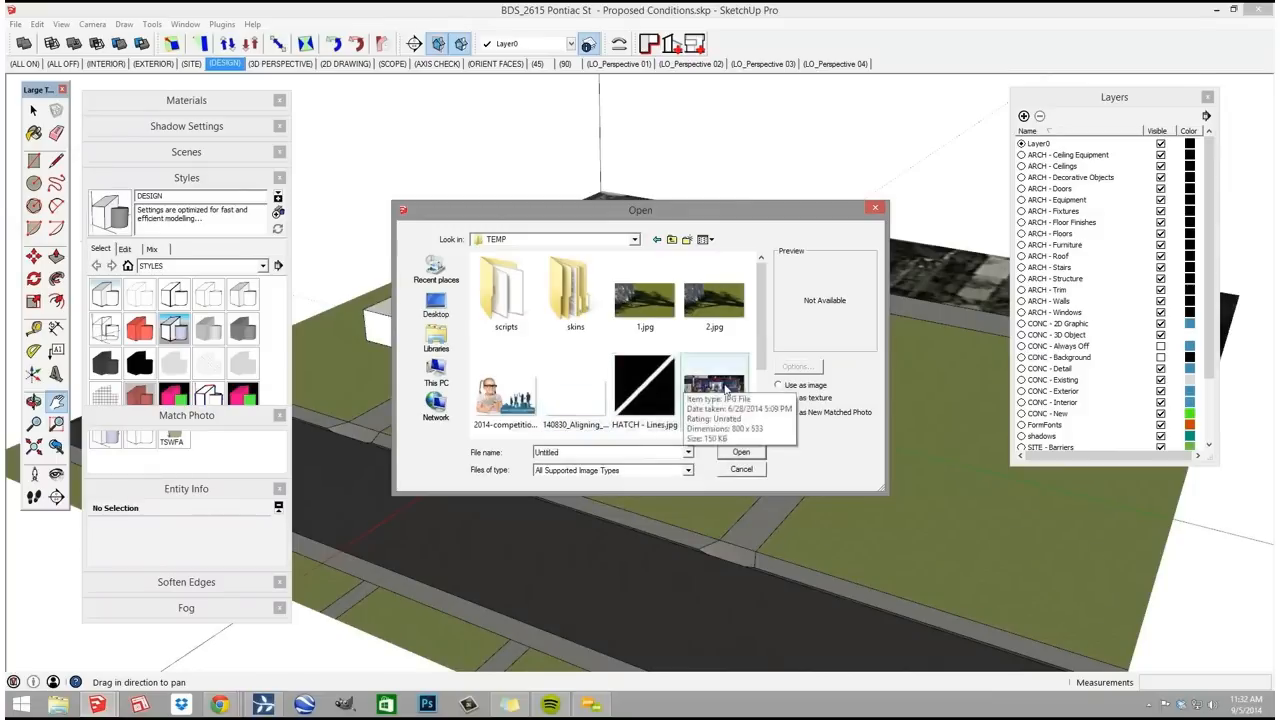
left_click(713, 395)
scroll(725, 357, "down", 1)
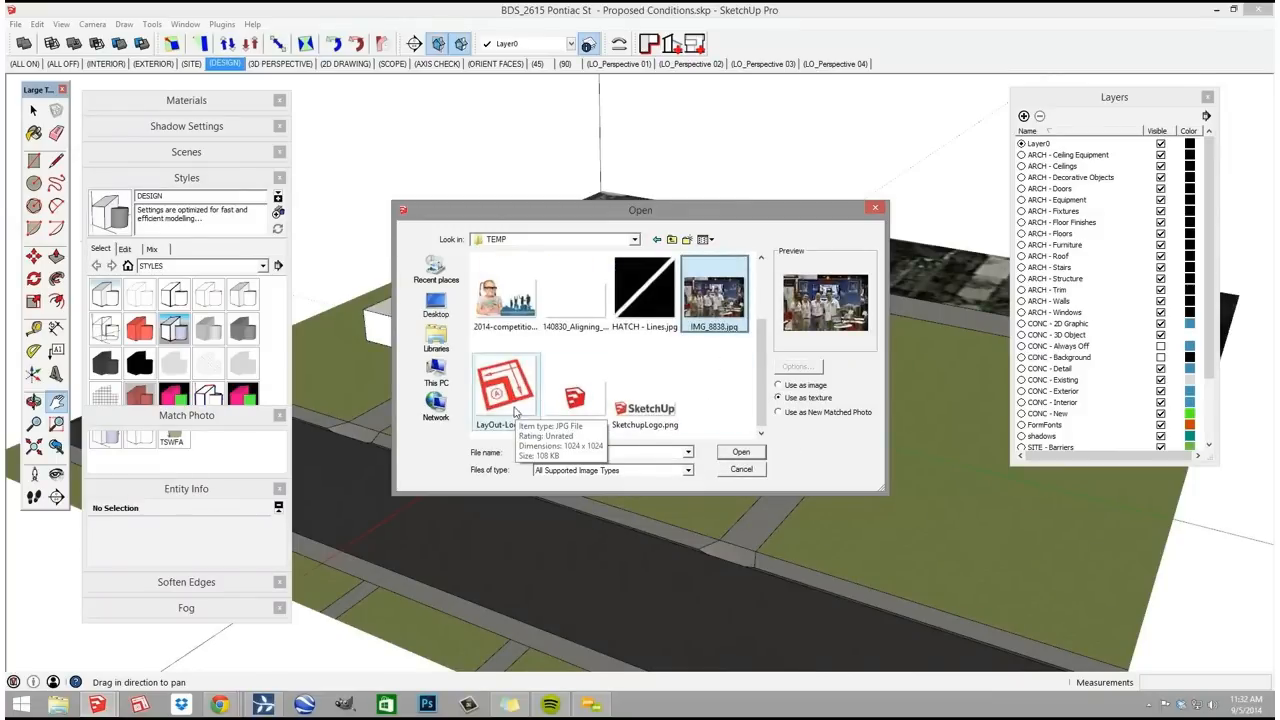
left_click(722, 414)
scroll(722, 414, "up", 1)
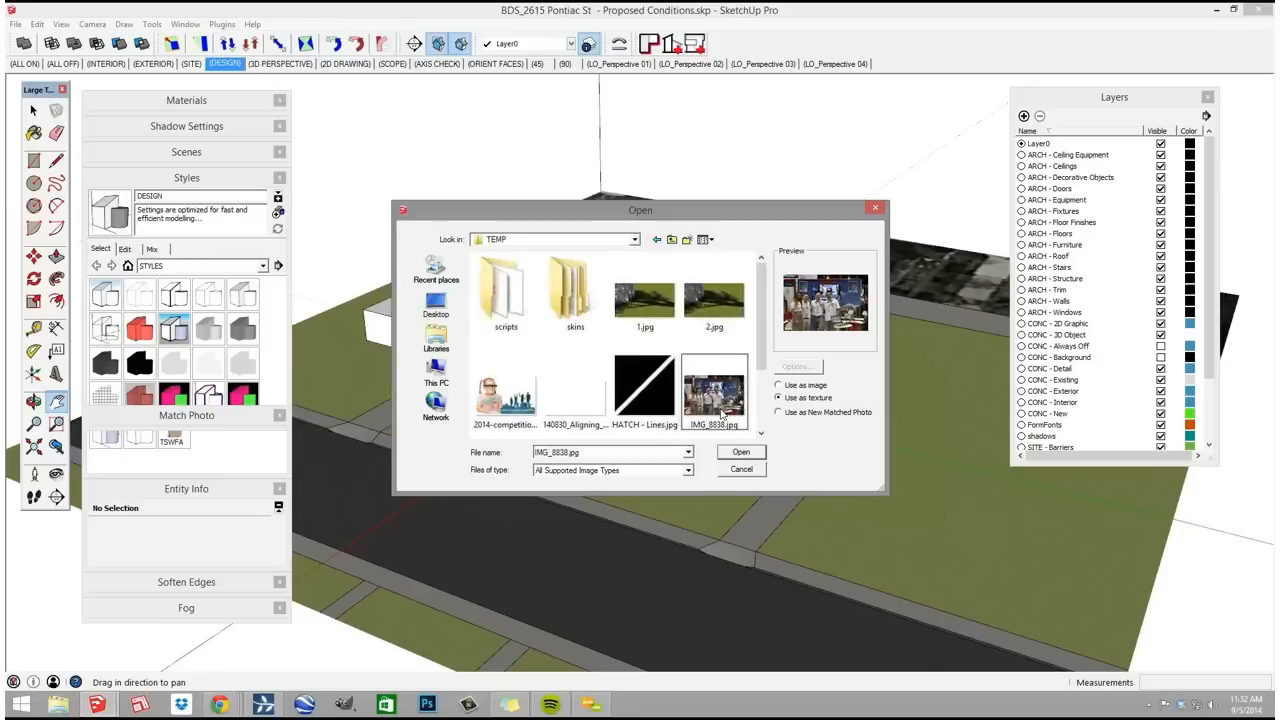
- Limit the import to SketchUp files, import FF_Model_ID8504_1_skydome01.skp and place it in front of the house
left_click(612, 470)
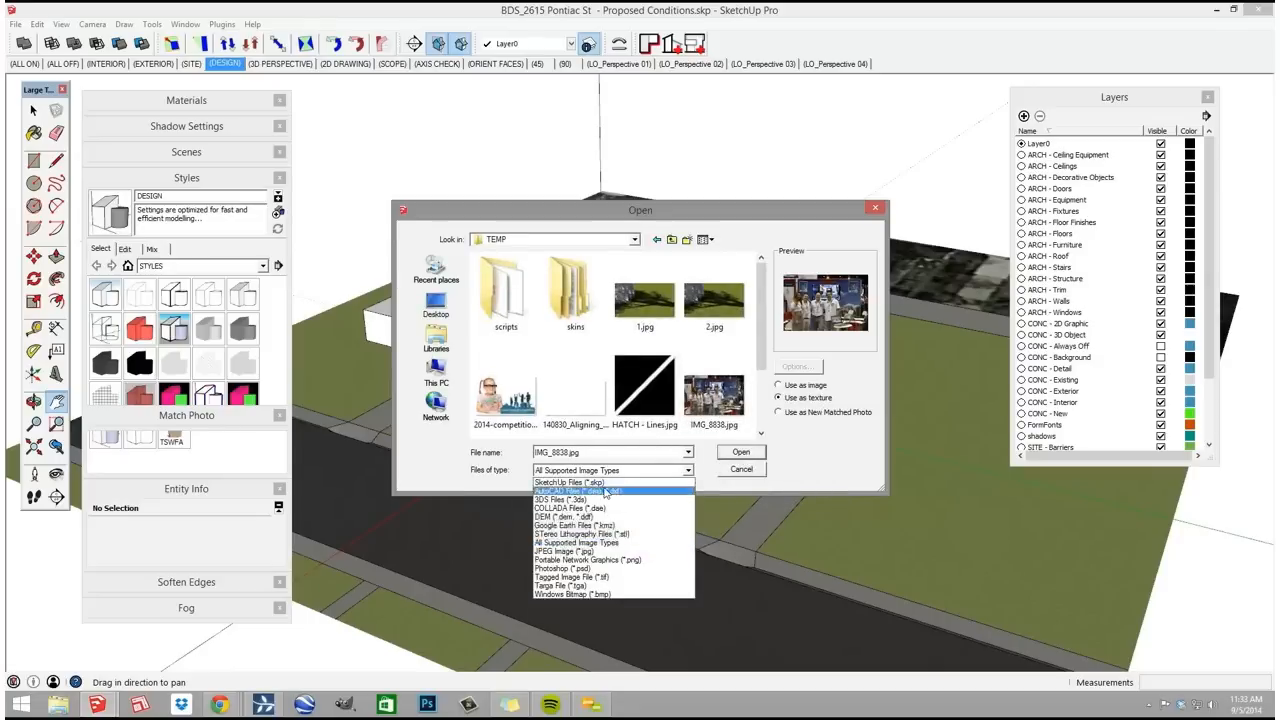
left_click(570, 482)
left_click(644, 395)
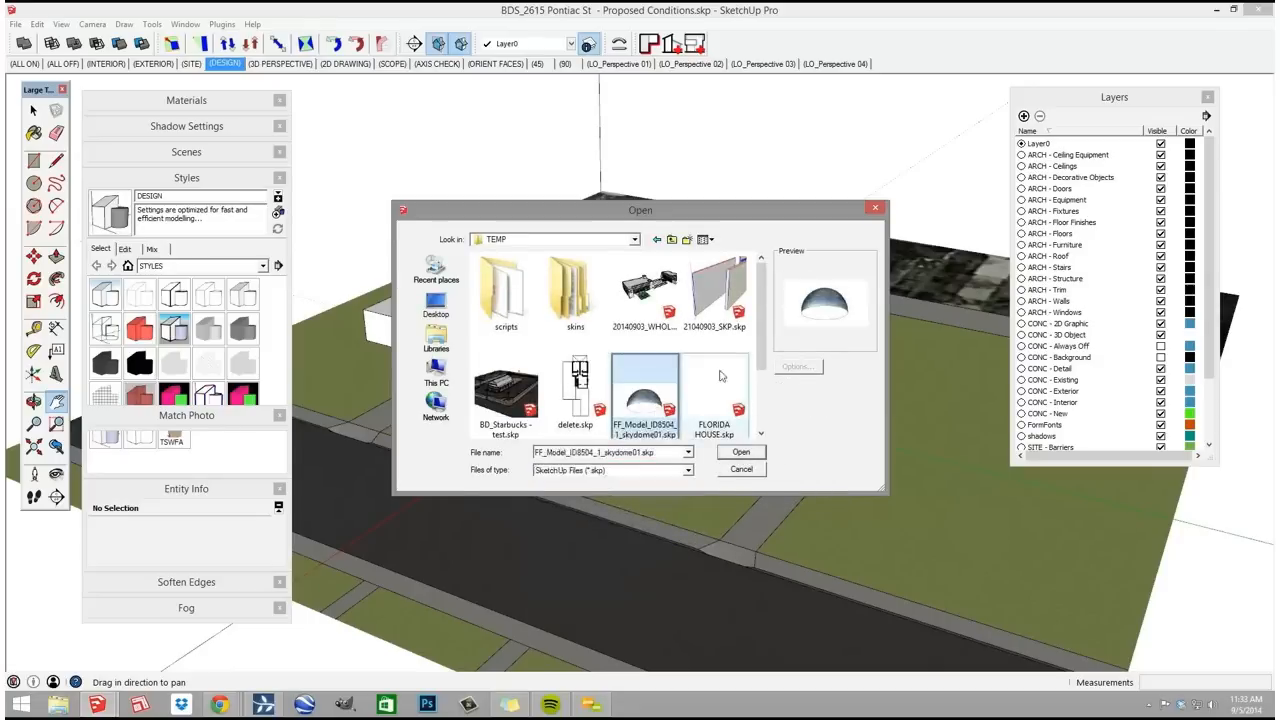
left_click(741, 452)
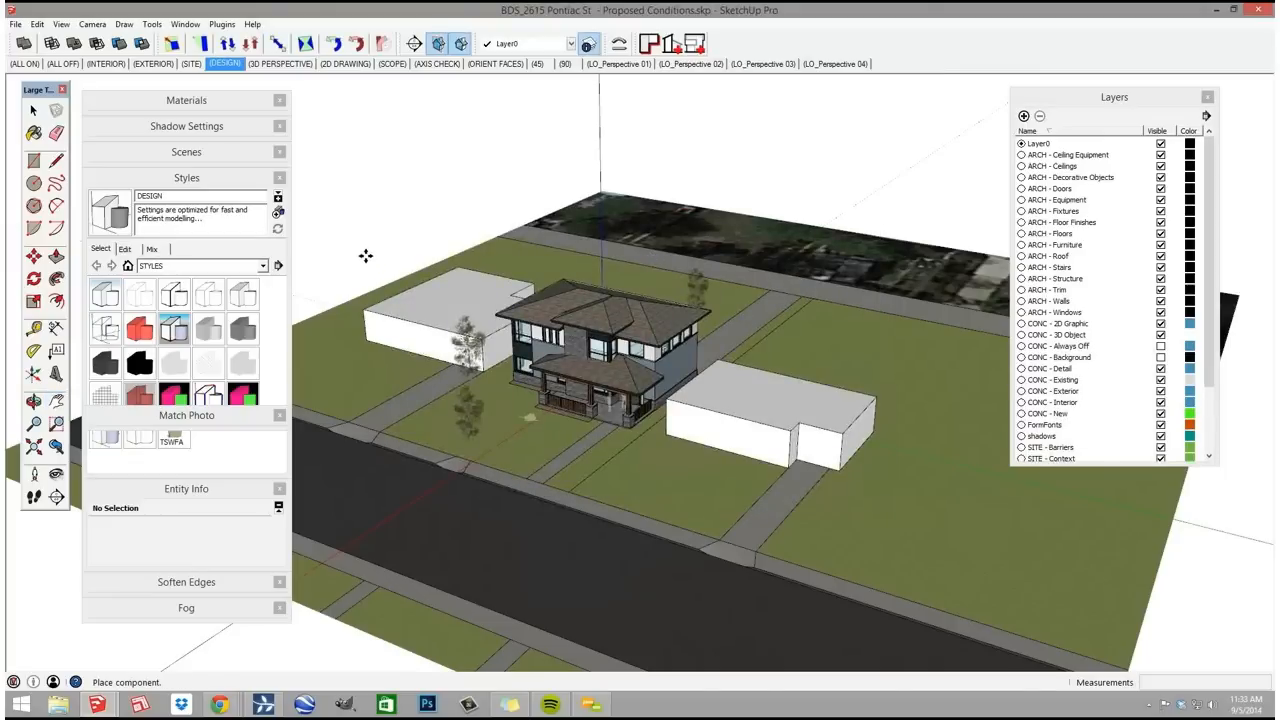
left_click(537, 468)
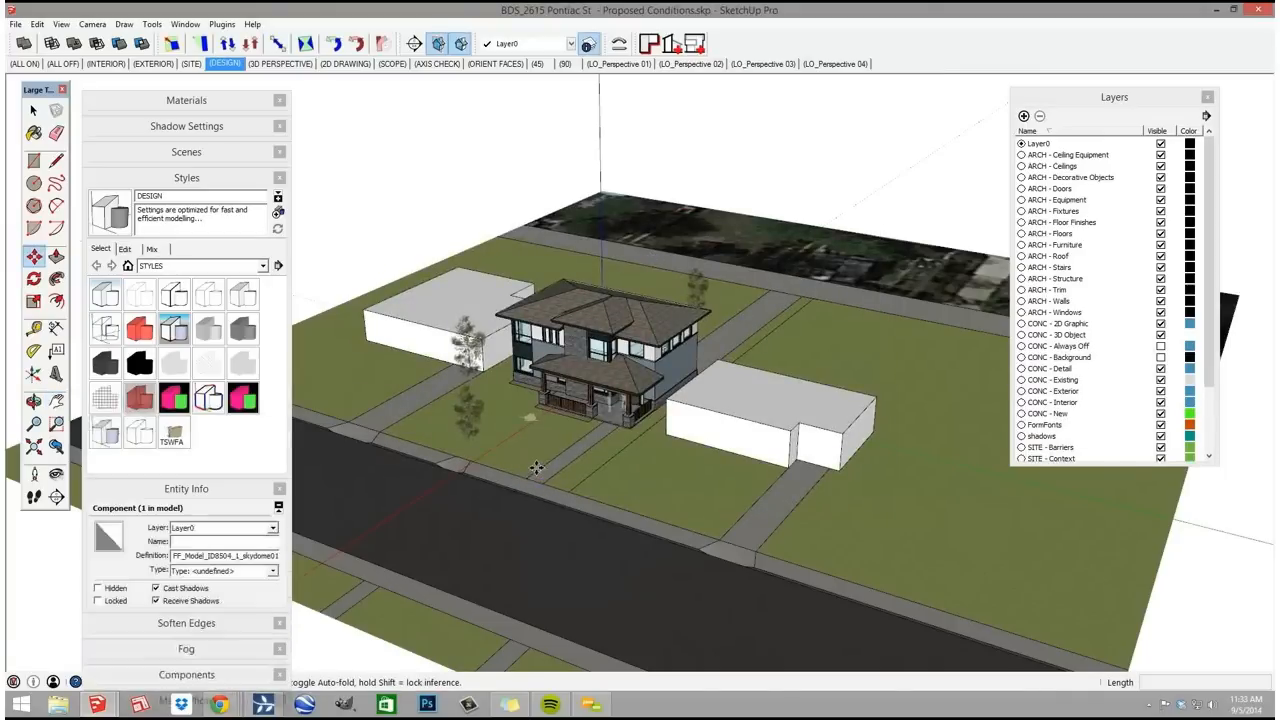
- Examine the placed skydome from outside and from within, down to eye level at the front of the house
scroll(537, 468, "up", 2)
scroll(536, 452, "down", 15)
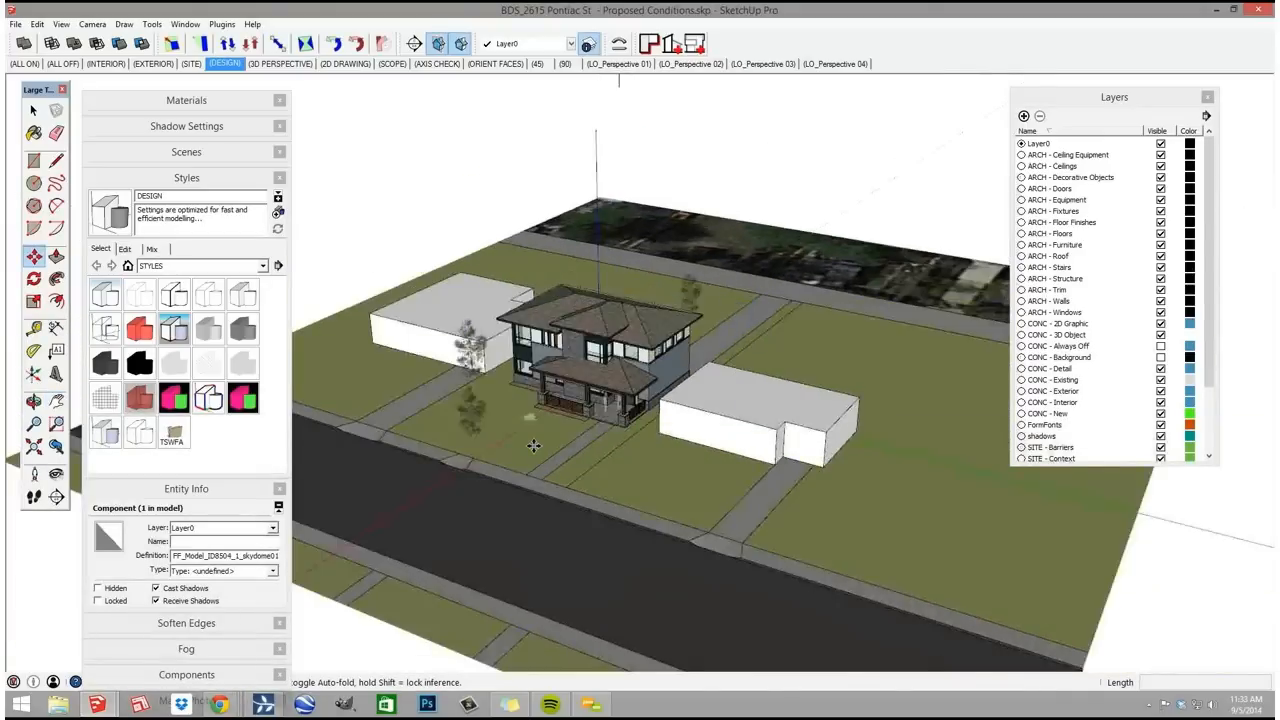
middle_click_drag(560, 424, 621, 411)
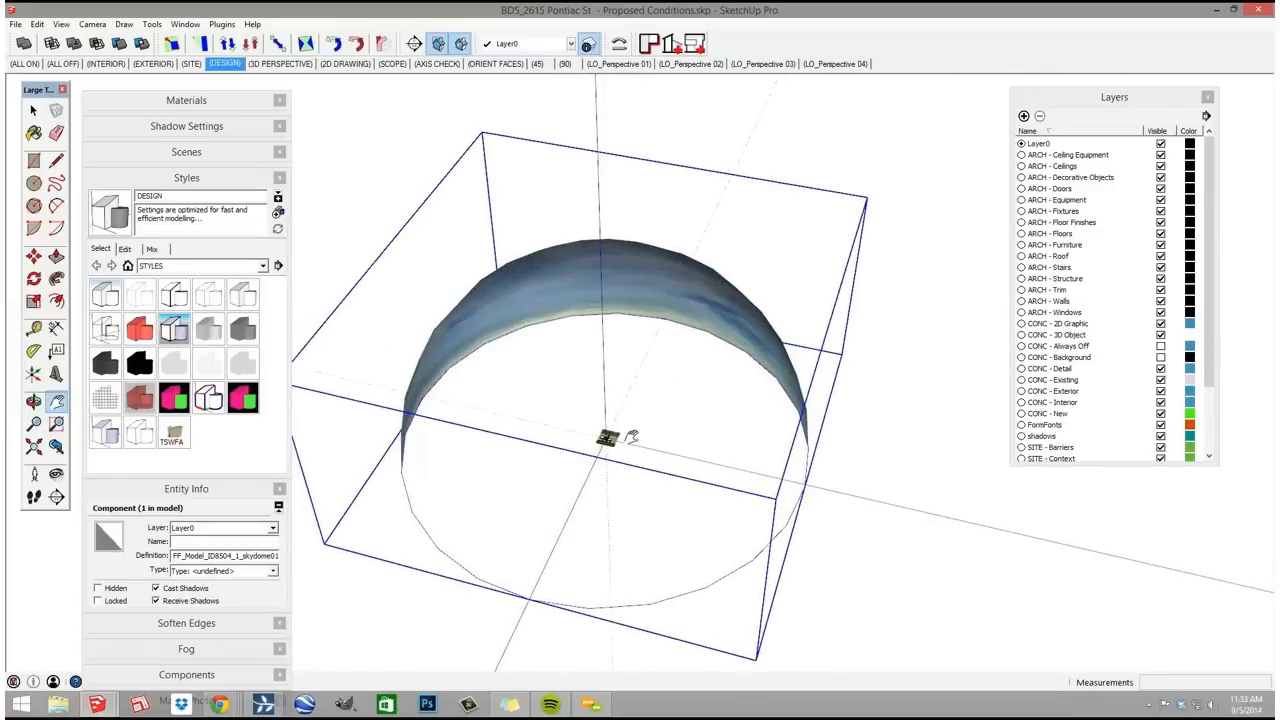
middle_click_drag(568, 460, 606, 78)
scroll(628, 388, "up", 15)
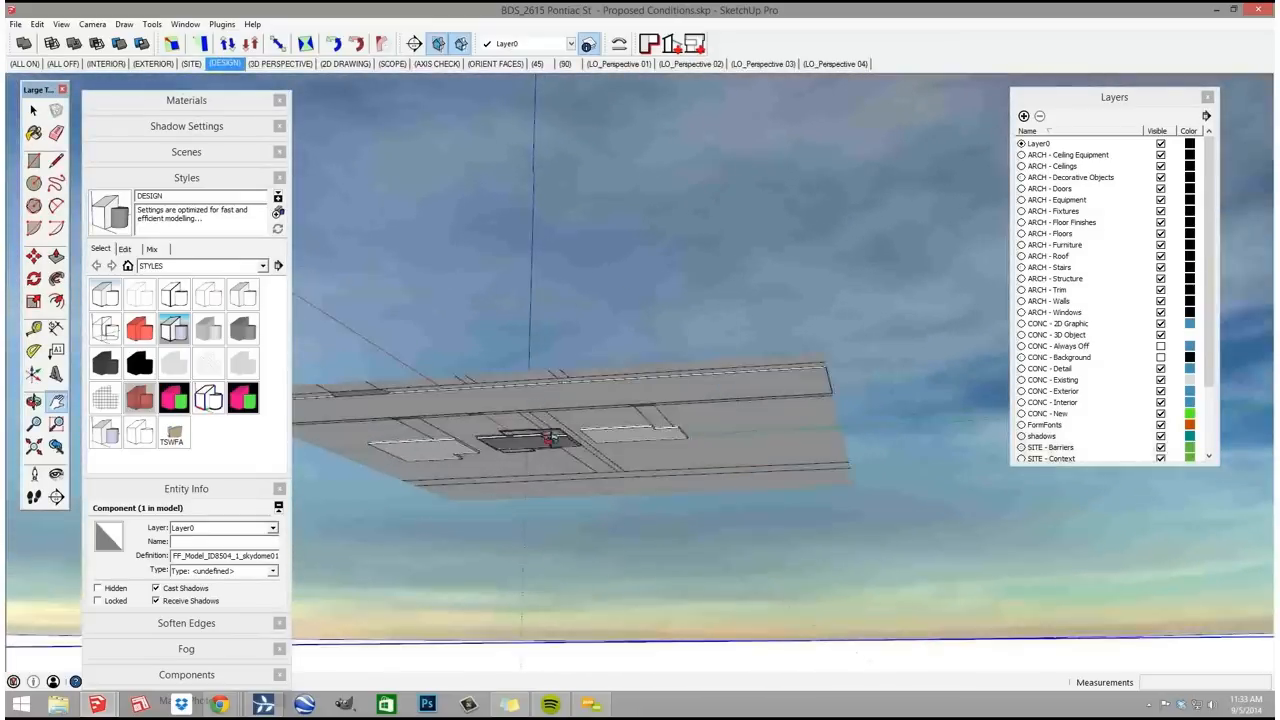
scroll(532, 416, "up", 6)
scroll(596, 526, "up", 3)
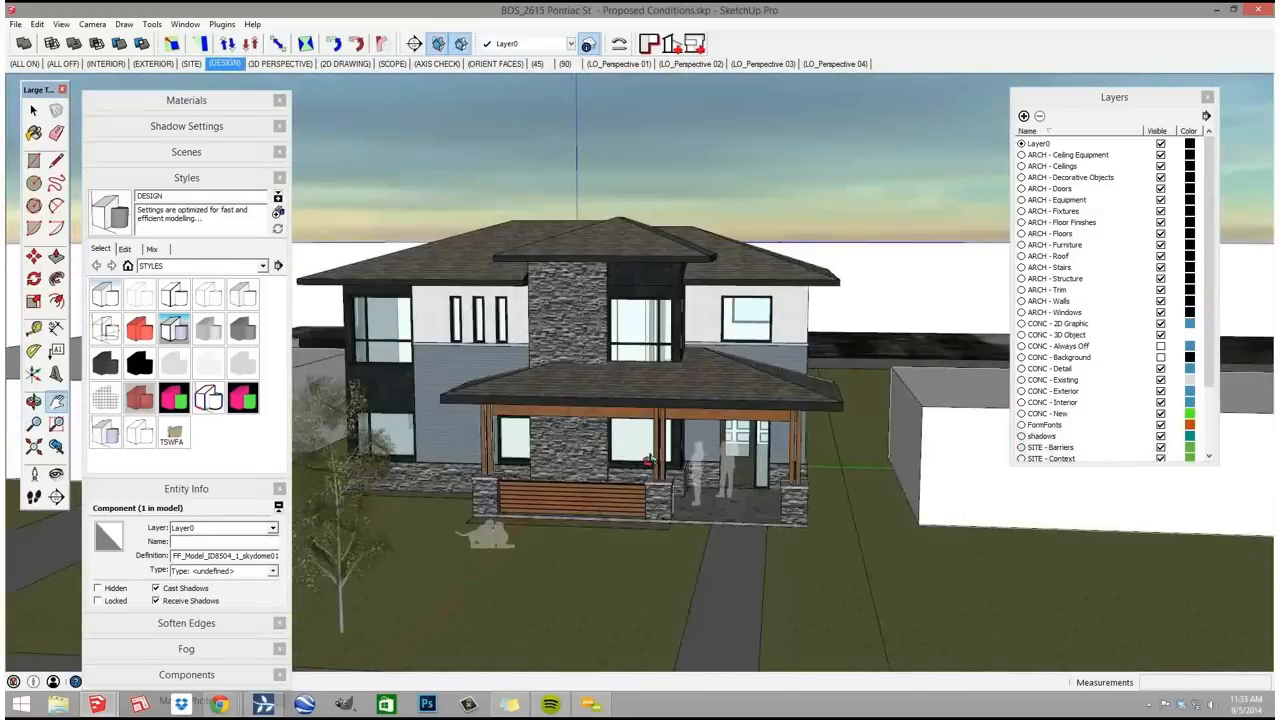
middle_click_drag(620, 462, 606, 409)
- Move the skydome straight down along the blue axis to lower its bottom edge behind the house
key("m")
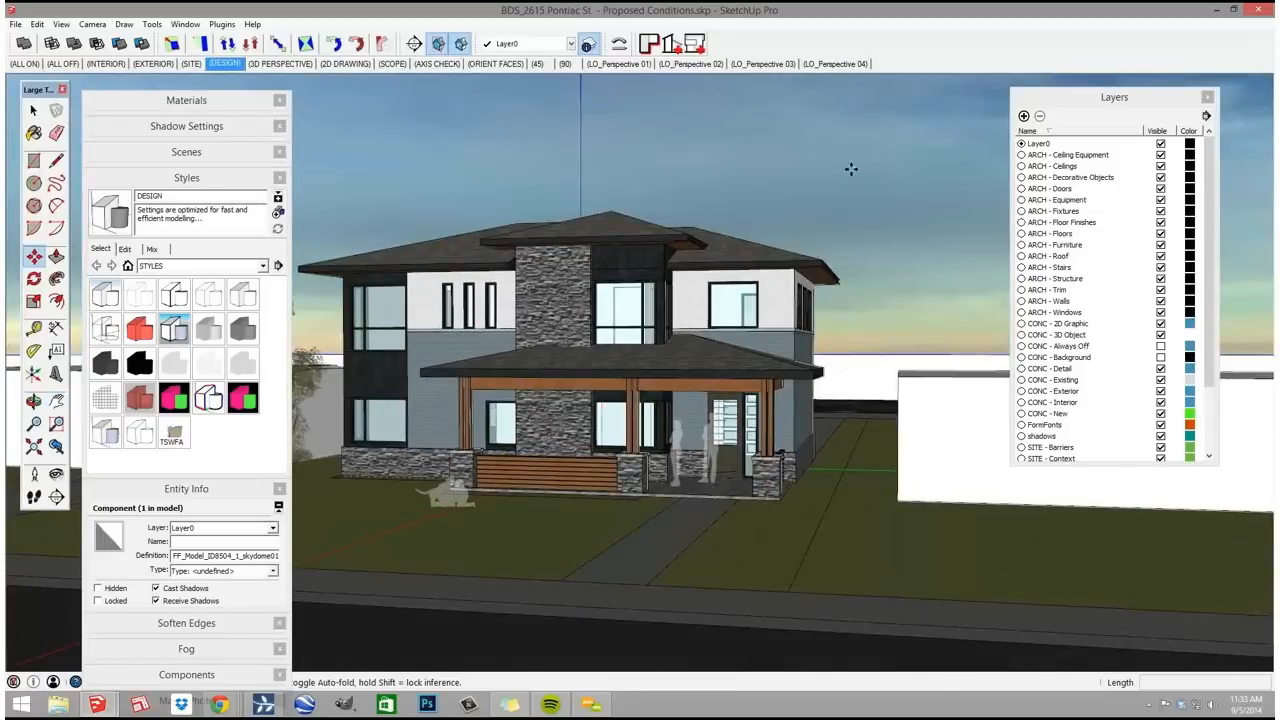
left_click(851, 163)
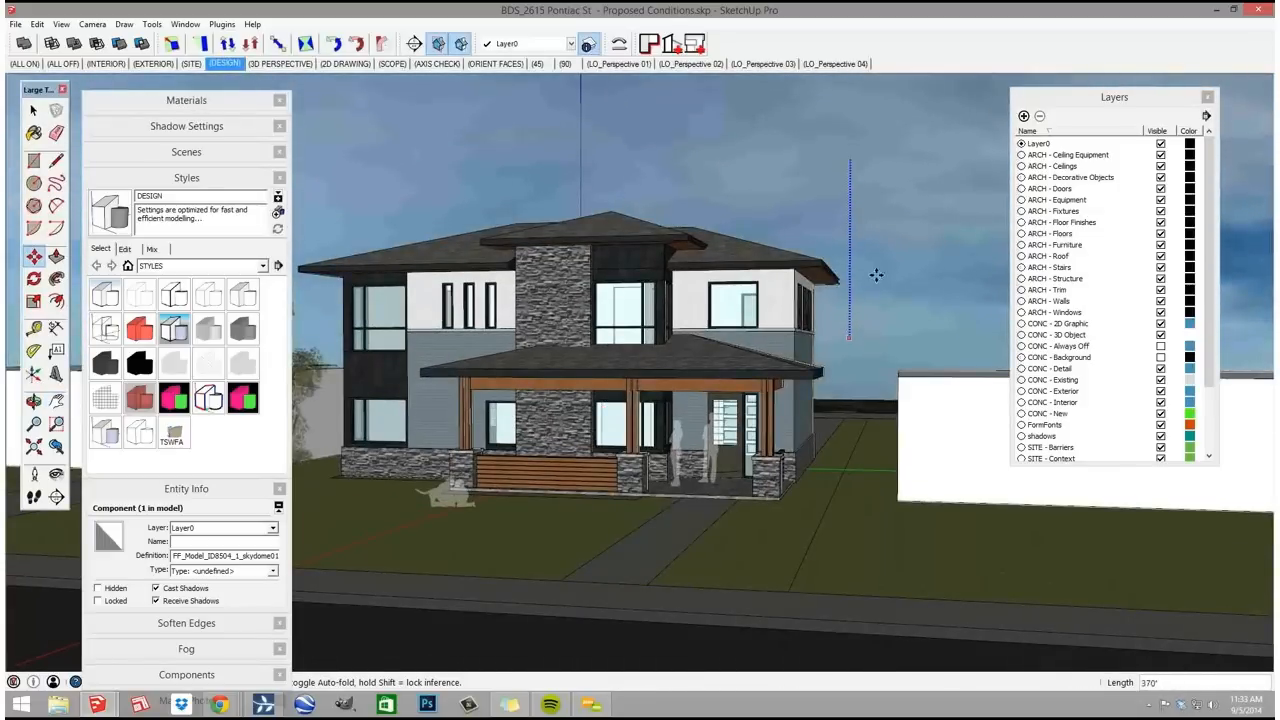
left_click(886, 394)
- Sample the skydome1 material from the dome and reduce its opacity to 57
mouse_move(886, 398)
middle_mouse_down()
mouse_move(854, 429)
mouse_move(286, 443)
mouse_move(507, 418)
mouse_move(600, 250)
mouse_move(666, 300)
mouse_move(636, 315)
mouse_move(625, 215)
mouse_move(609, 203)
middle_mouse_up()
key("w")
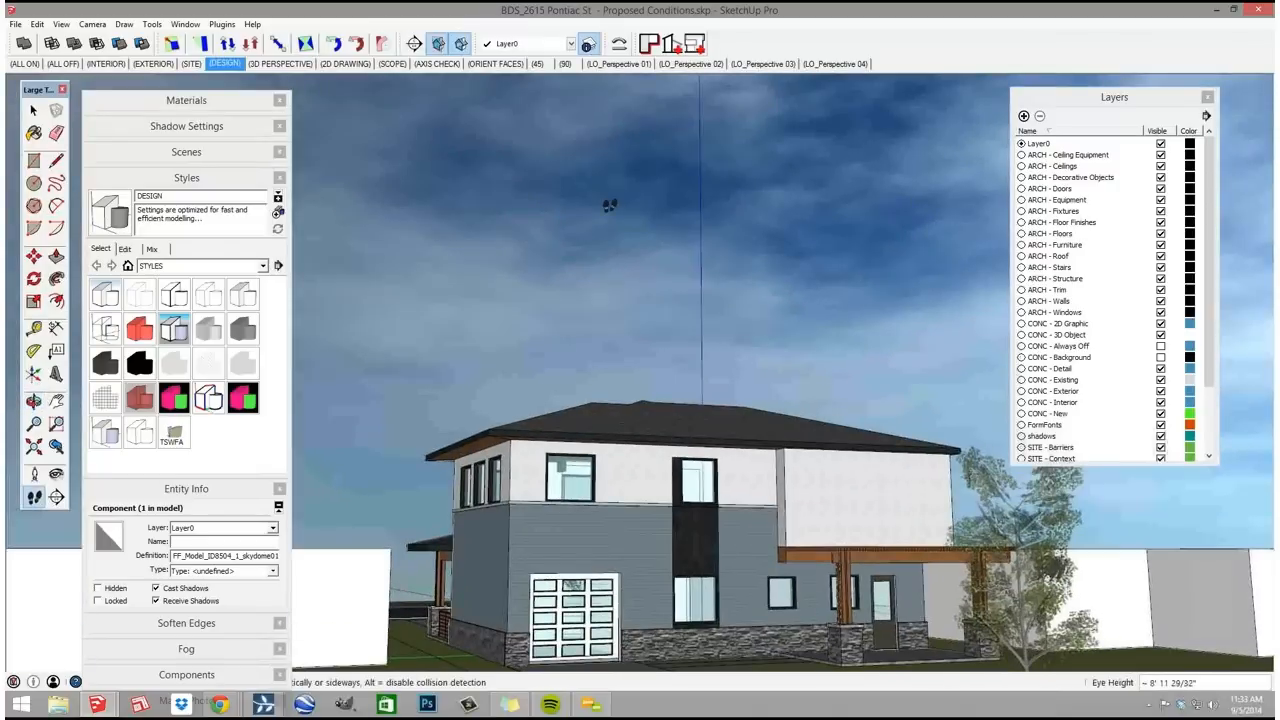
key("b")
left_click(611, 209, "alt")
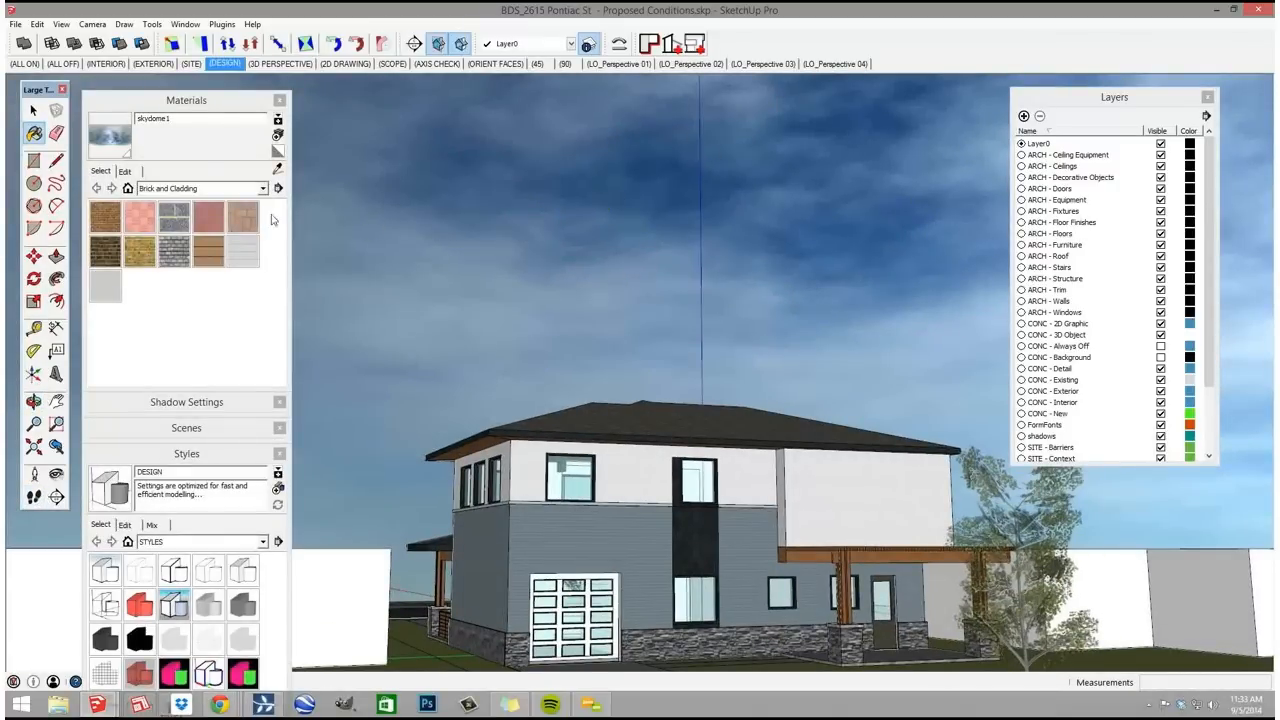
left_click(125, 171)
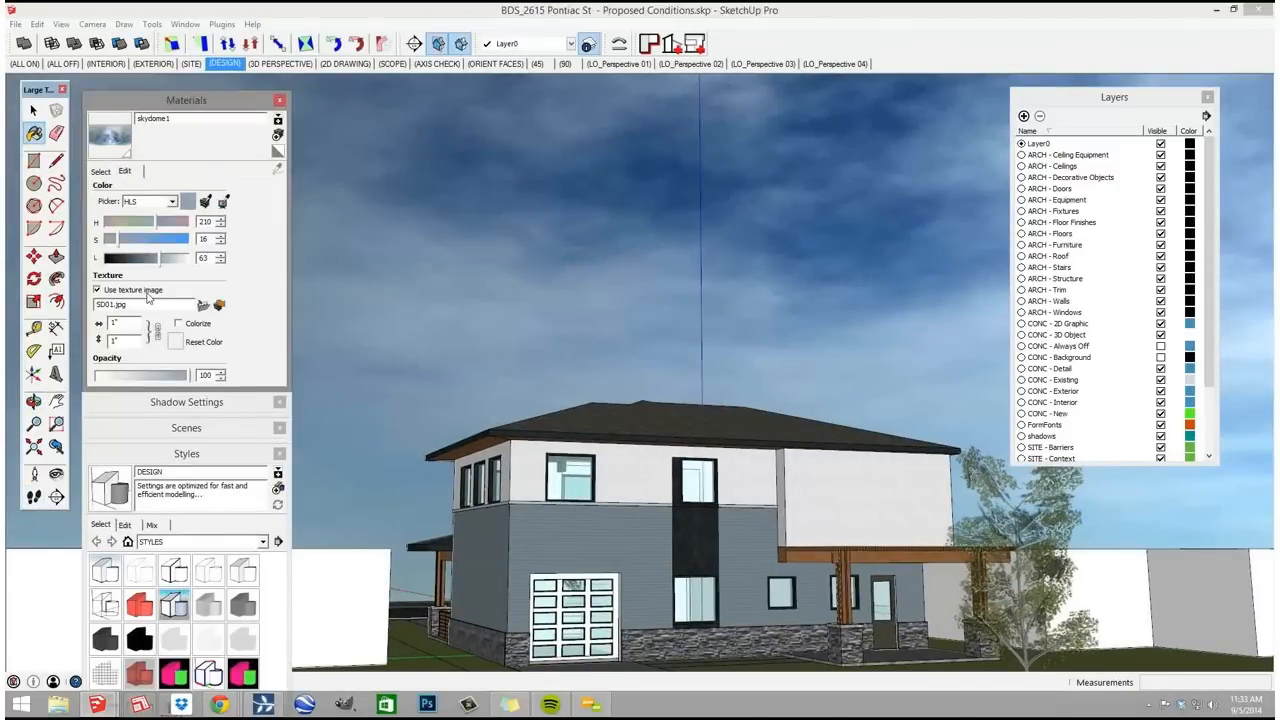
left_click(150, 376)
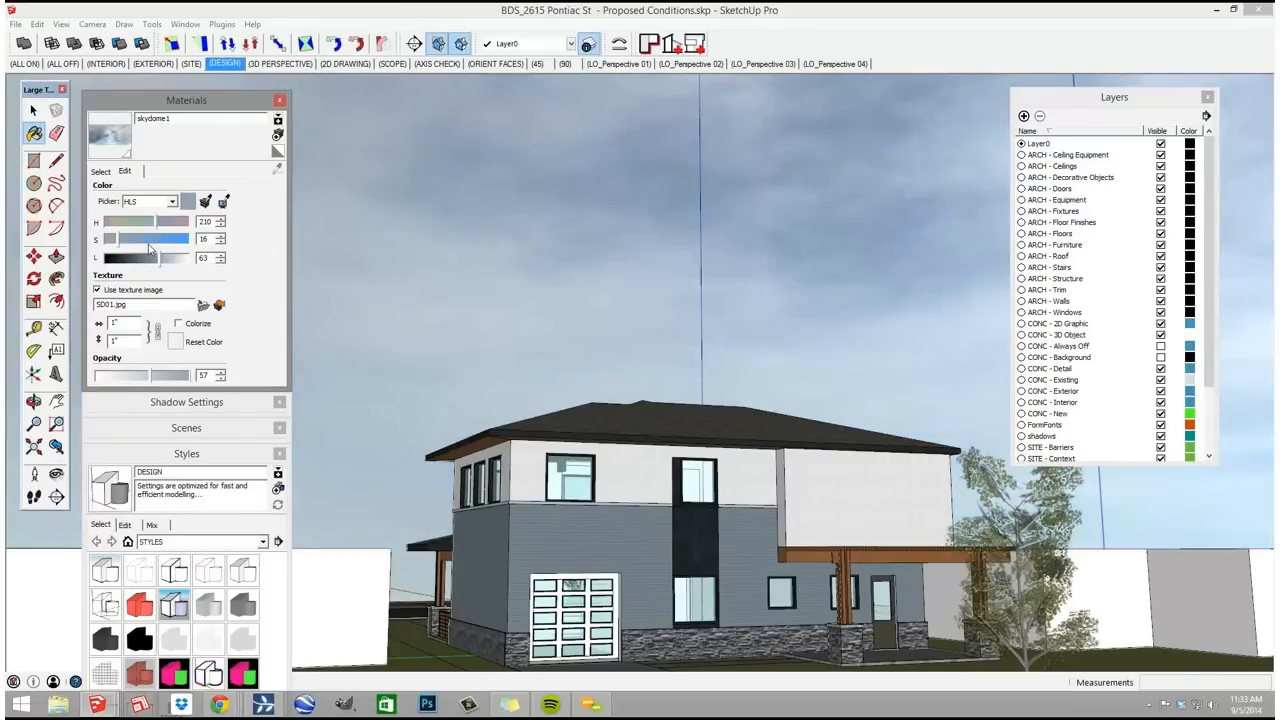
- Turn on the sky in the DESIGN style's background settings and set its color to light blue
left_click(126, 524)
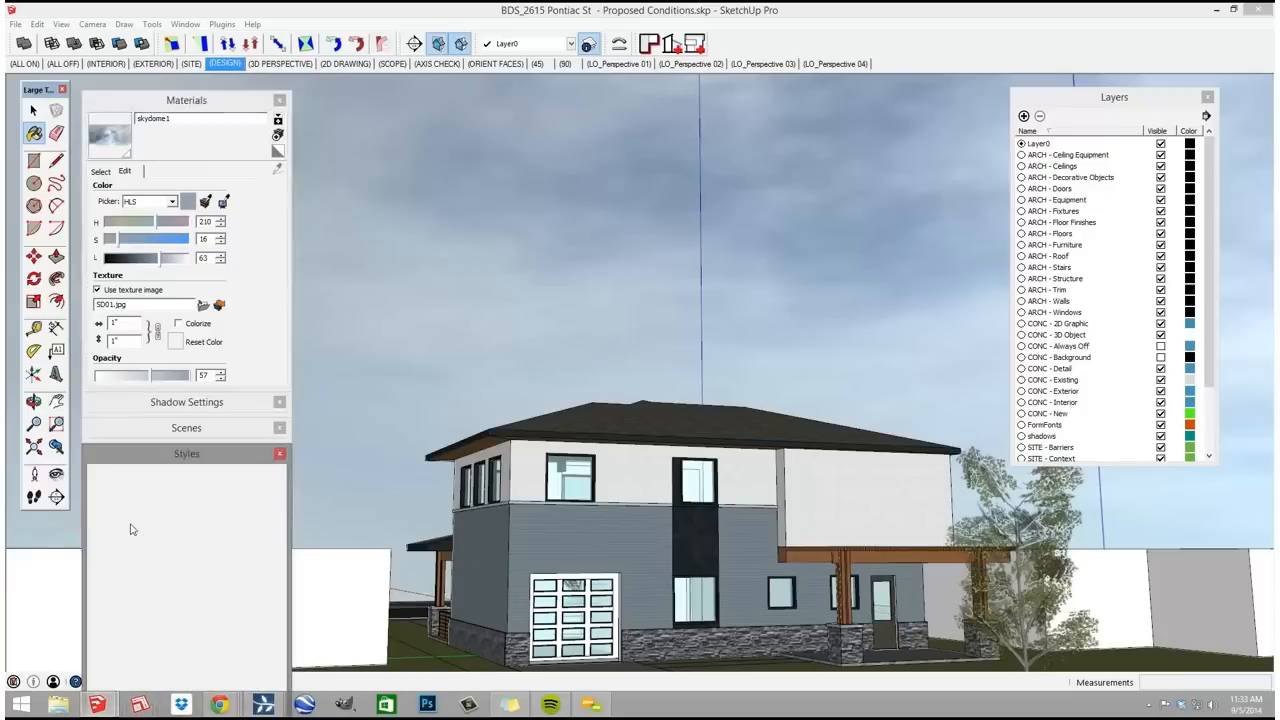
left_click(129, 541)
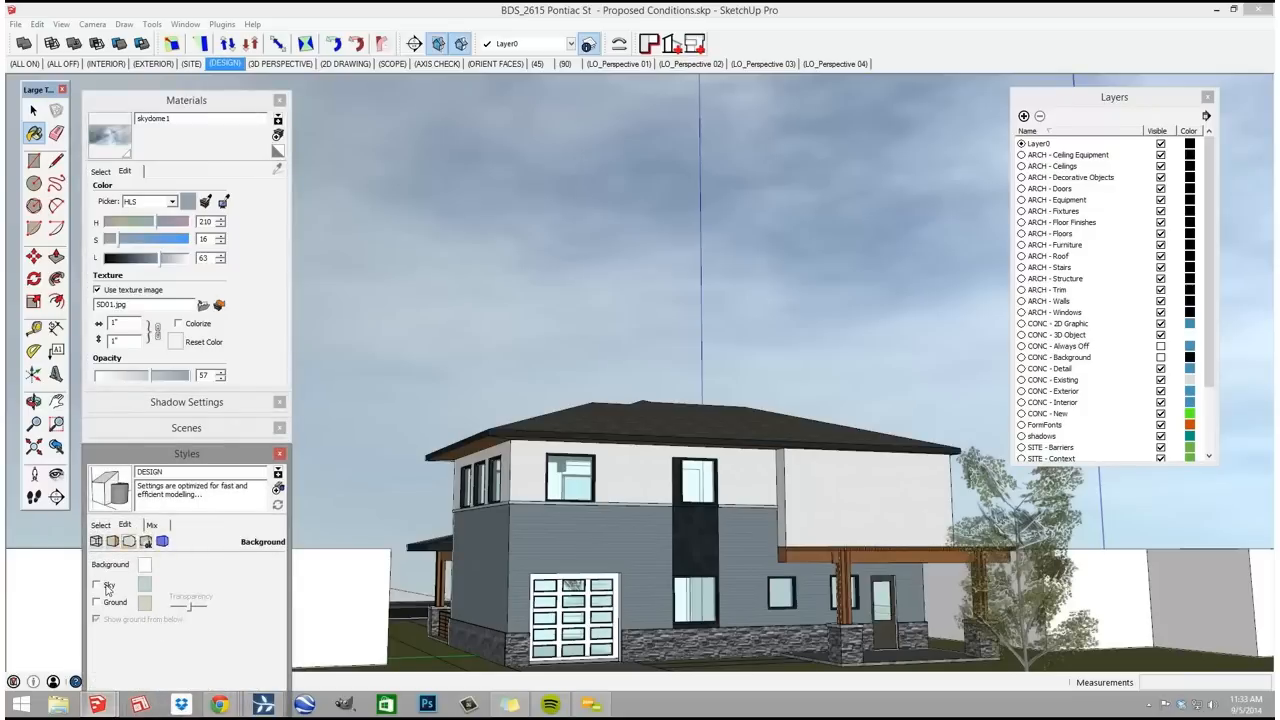
left_click(107, 588)
left_click(145, 584)
left_click(174, 323)
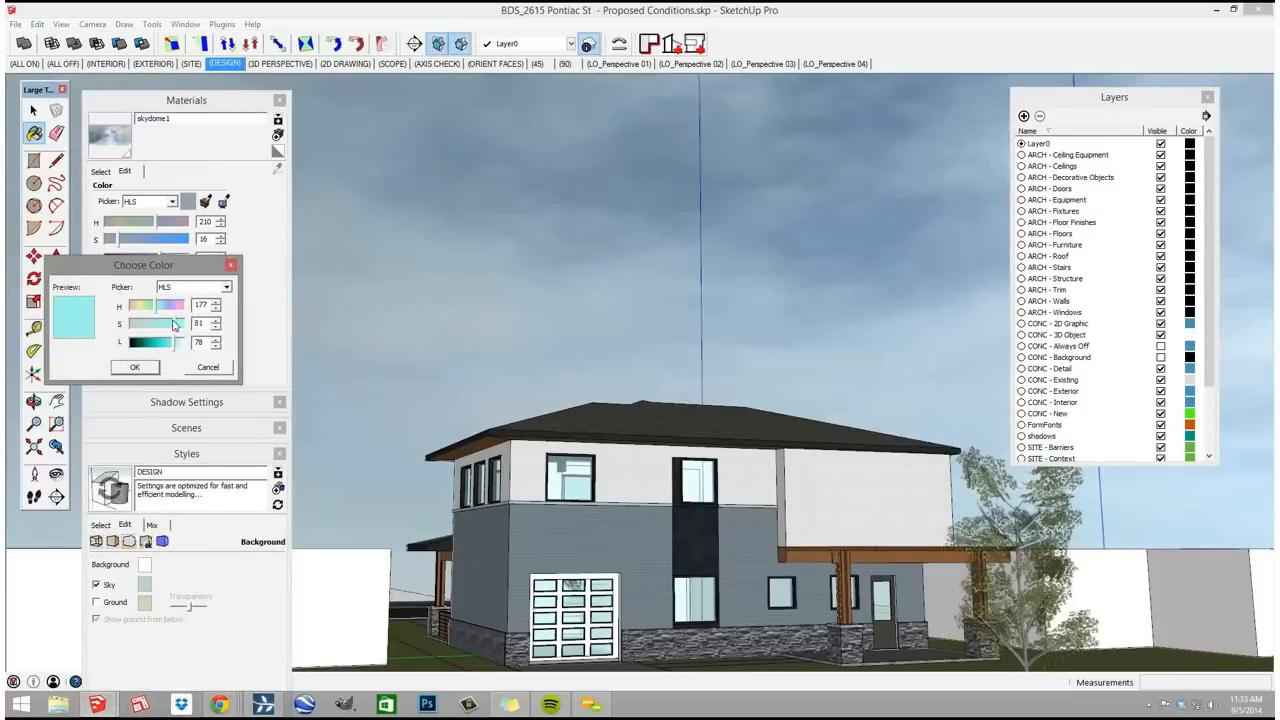
left_click_drag(159, 310, 162, 312)
left_click(136, 368)
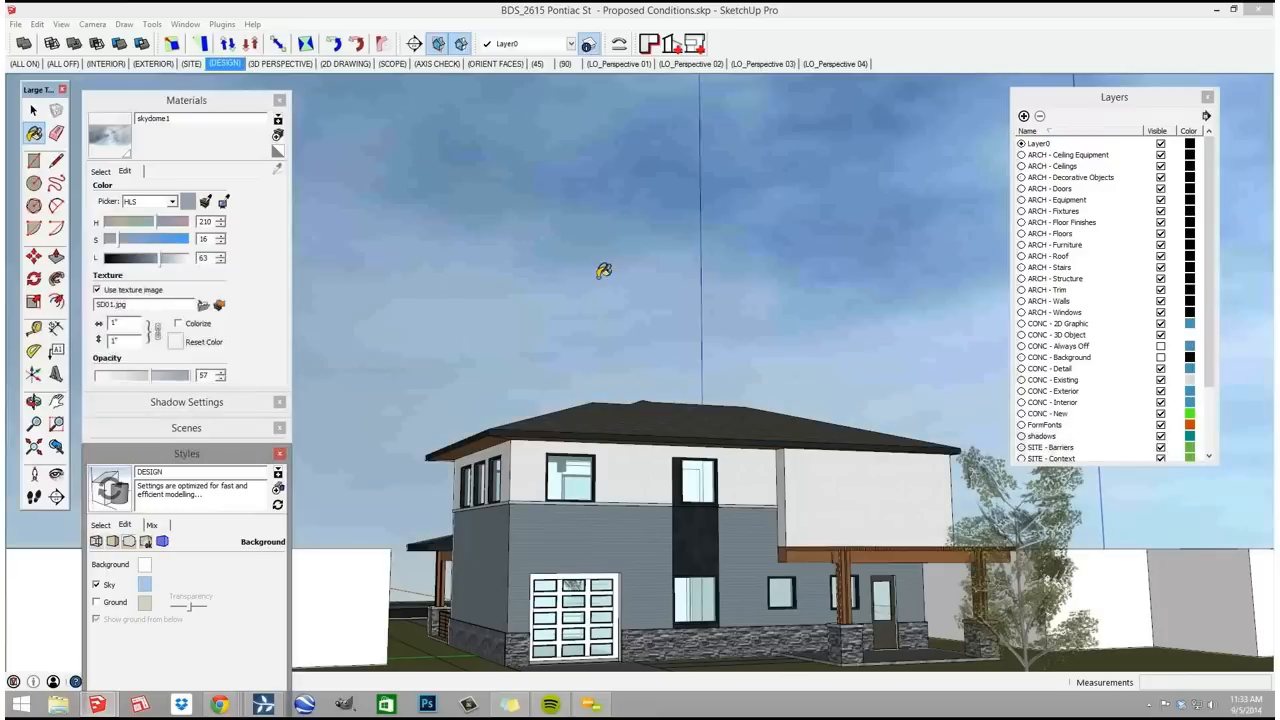
- Add a new scene after LO_Perspective 04, showing the house from above with its surrounding lots
mouse_move(617, 172)
middle_mouse_down()
mouse_move(643, 266)
mouse_move(1070, 472)
mouse_move(1014, 551)
mouse_move(1020, 610)
middle_mouse_up()
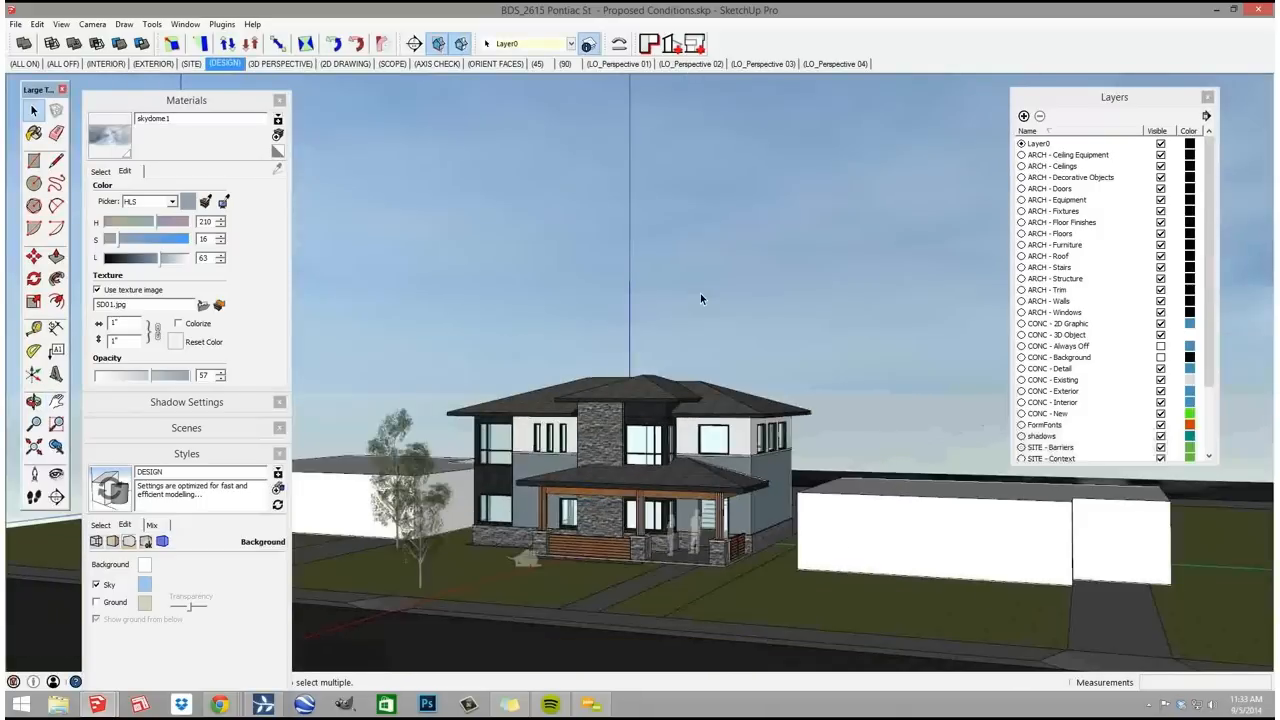
middle_click_drag(700, 293, 603, 296)
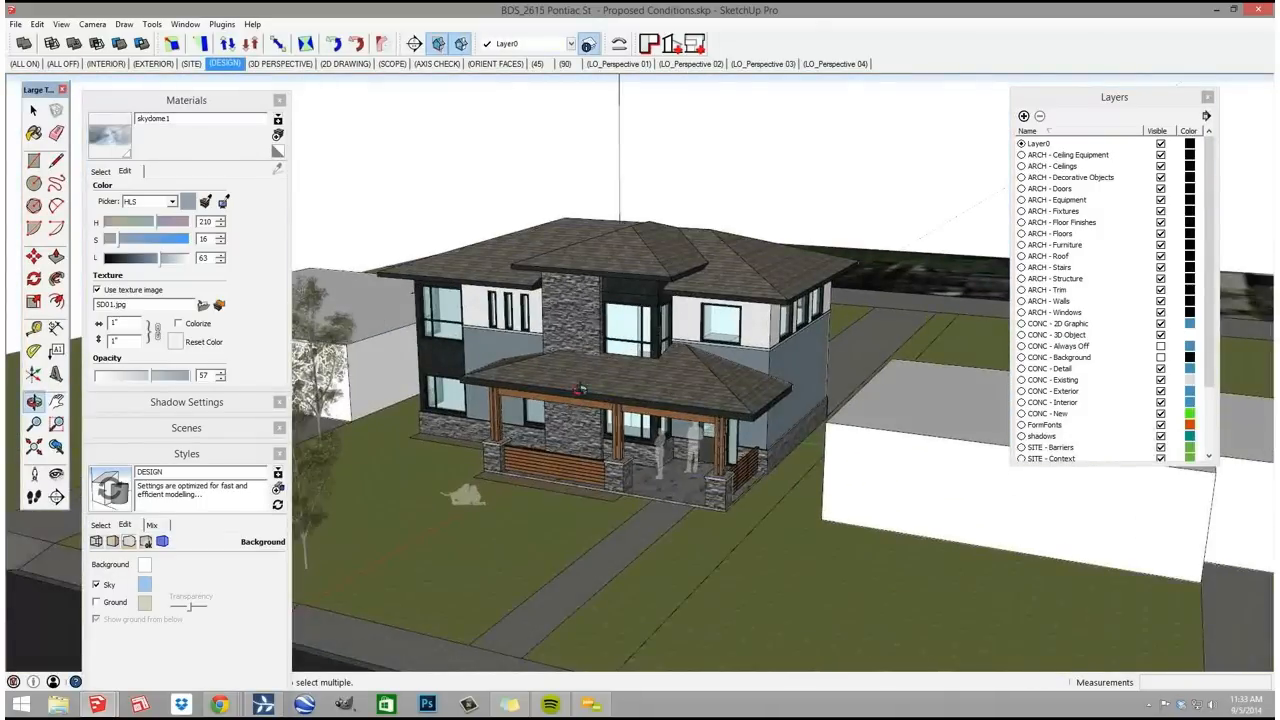
left_click(834, 64)
right_click(820, 70)
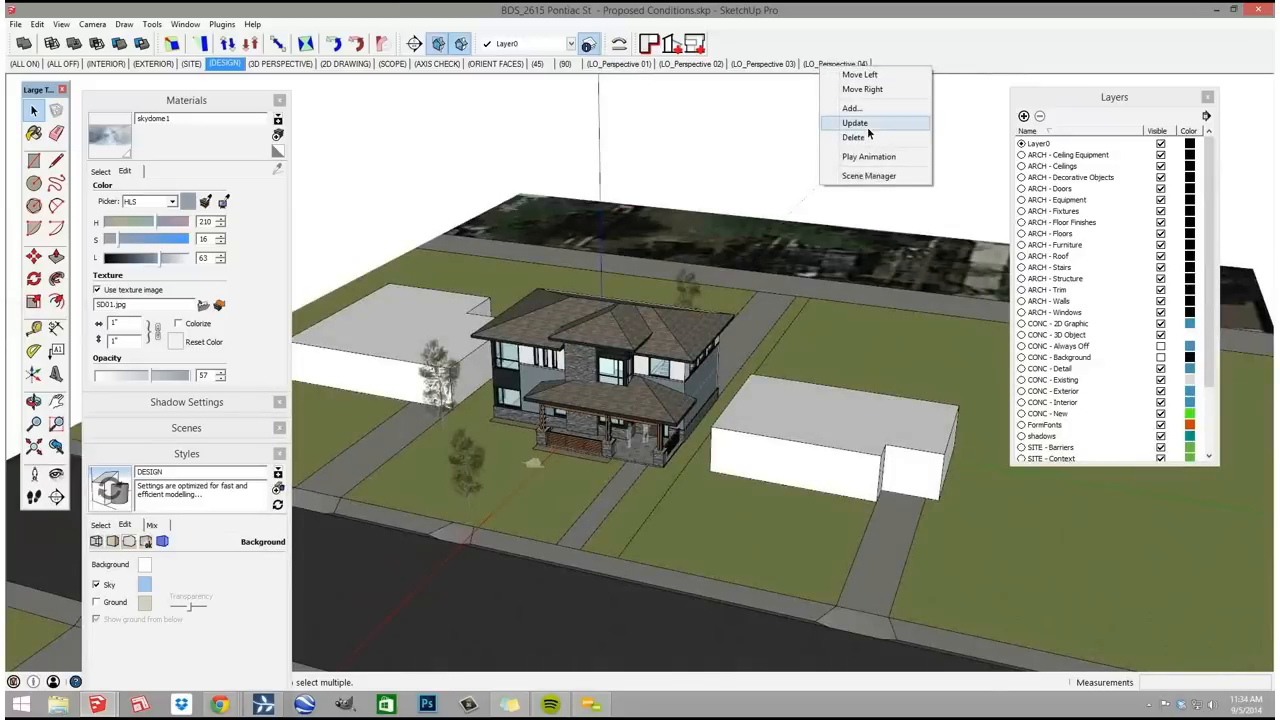
left_click(848, 107)
- Rename the new scene LUMION and leave Hidden Geometry as its only saved property
left_click(185, 100)
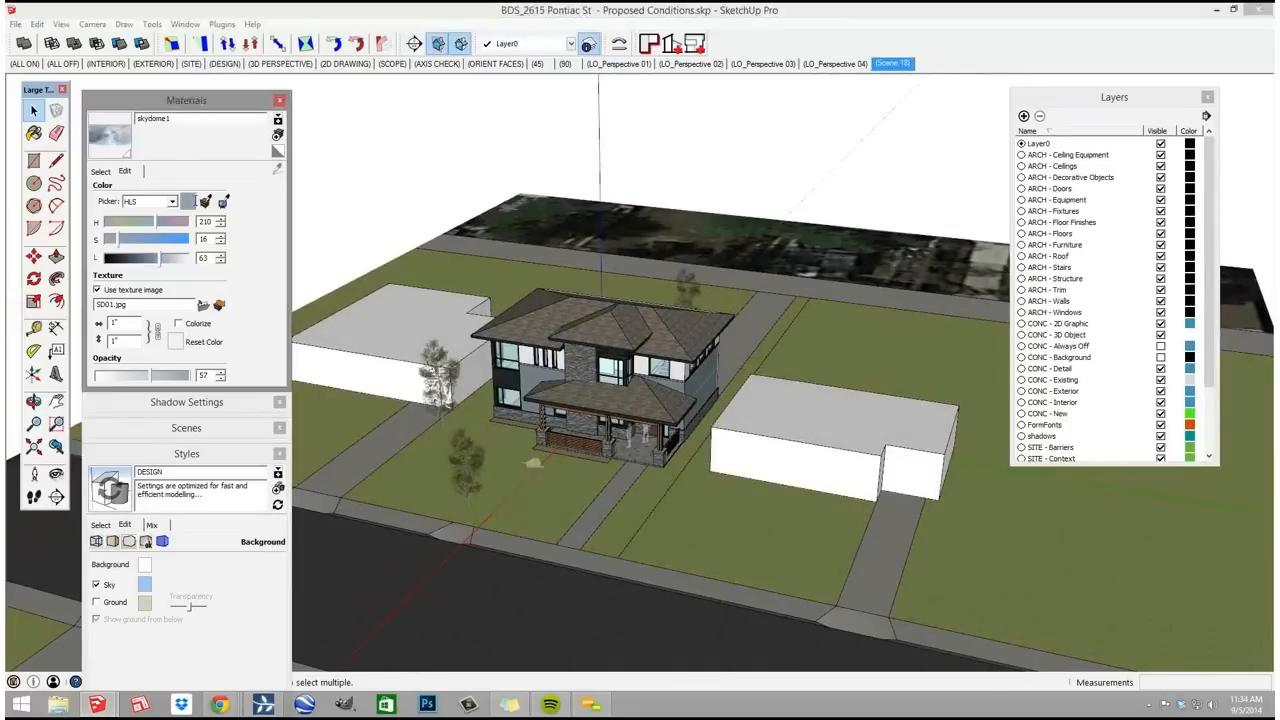
left_click(186, 177)
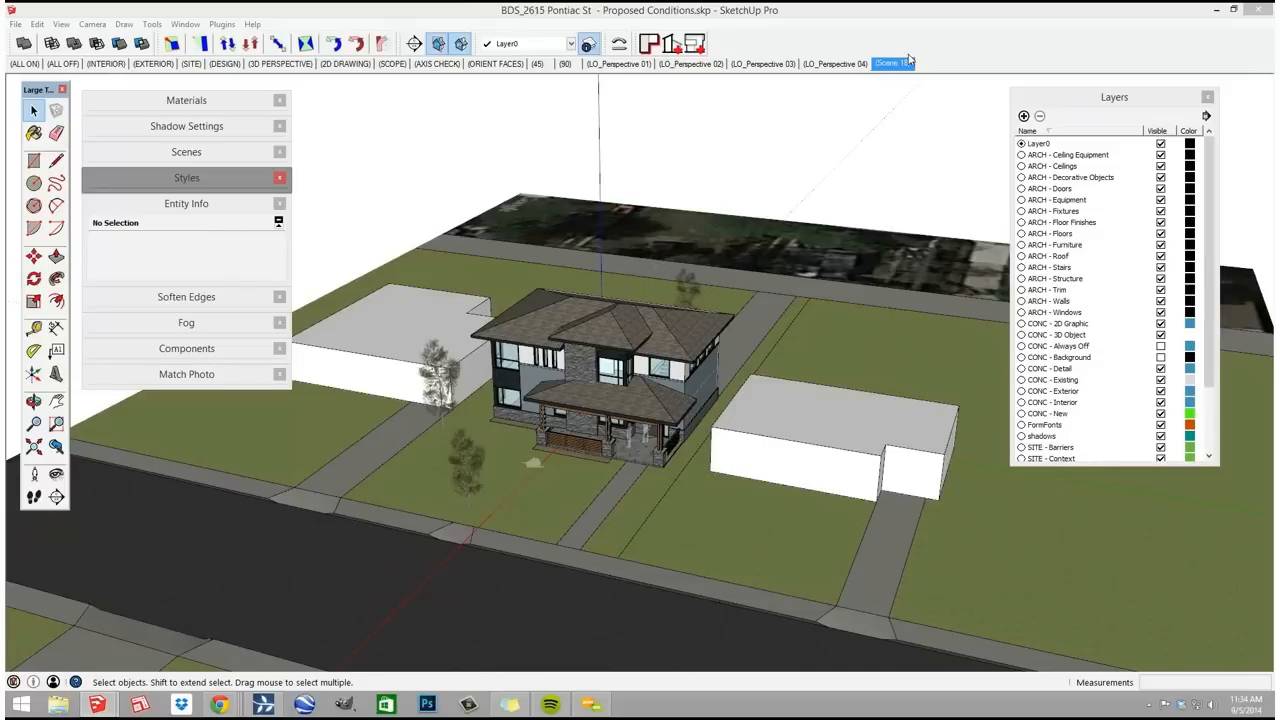
left_click(186, 152)
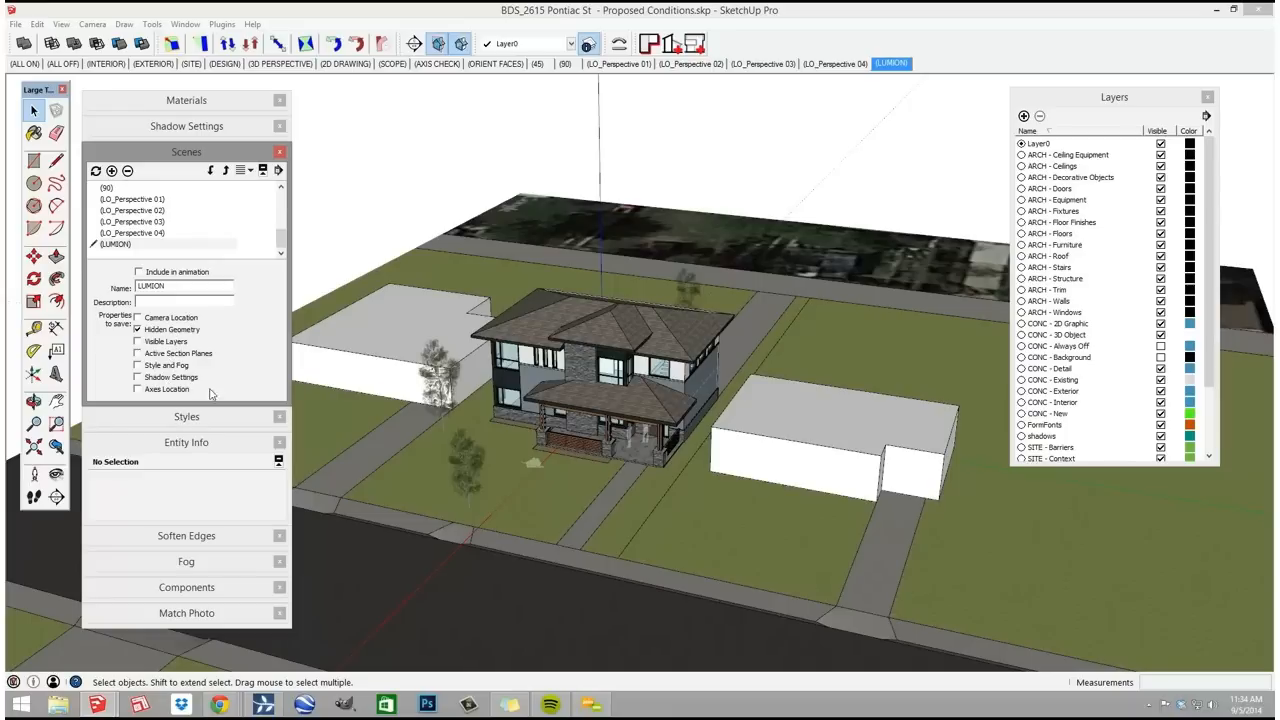
- Hide the trees and the entourage of people and dog figures around the house
scroll(490, 504, "up", 4)
left_click(500, 516)
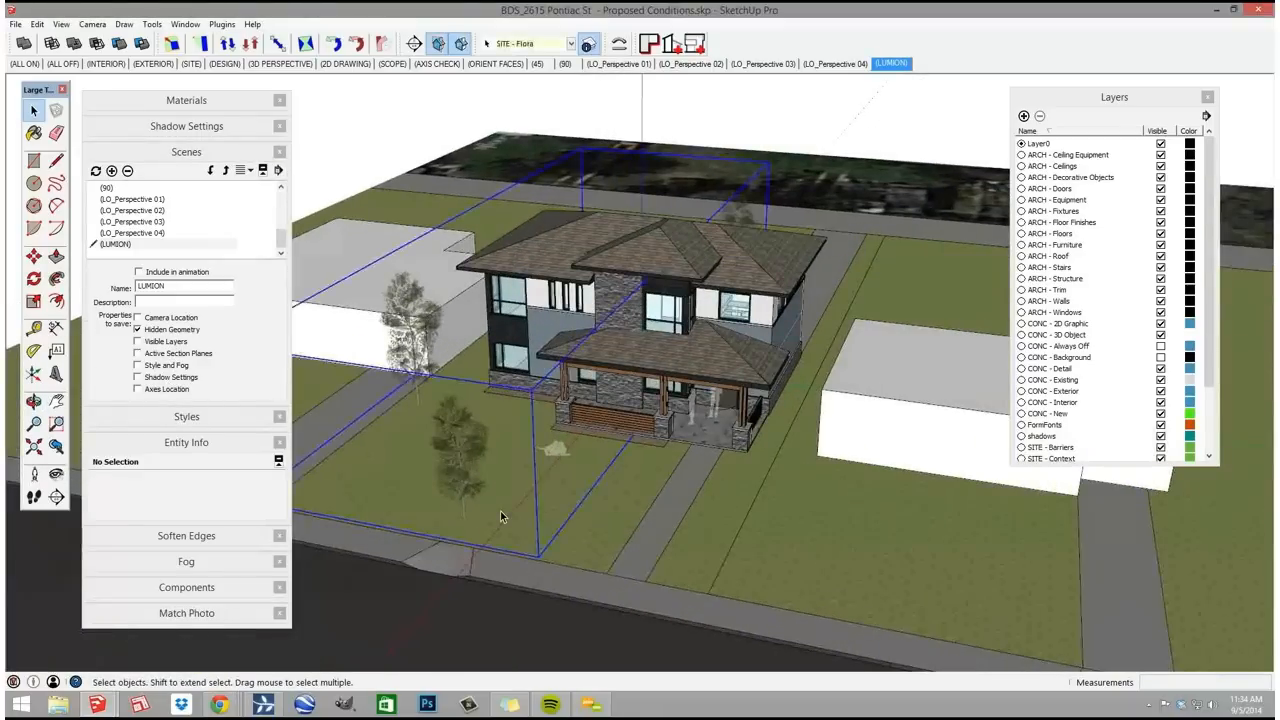
scroll(500, 511, "up", 5)
left_click(540, 452)
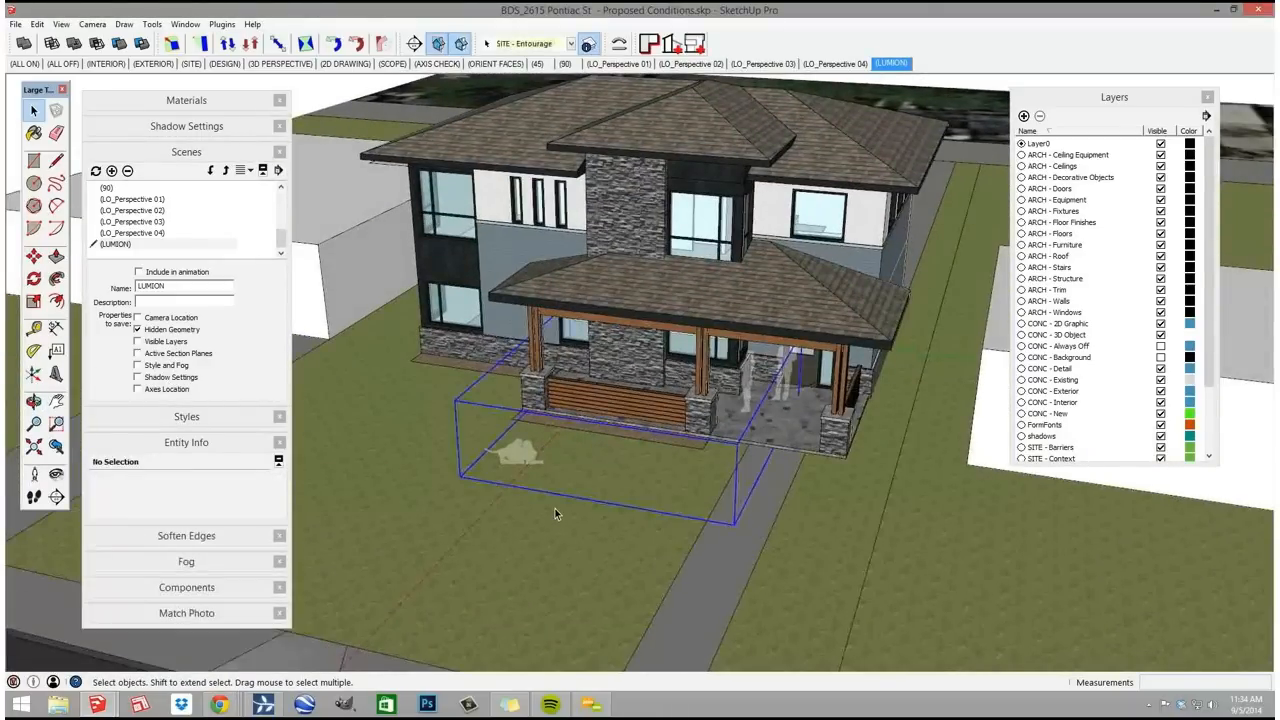
key("ctrl+t")
scroll(556, 514, "down", 4)
middle_click_drag(560, 512, 684, 145)
- Update the LUMION scene with the hidden objects and save the model
right_click(892, 64)
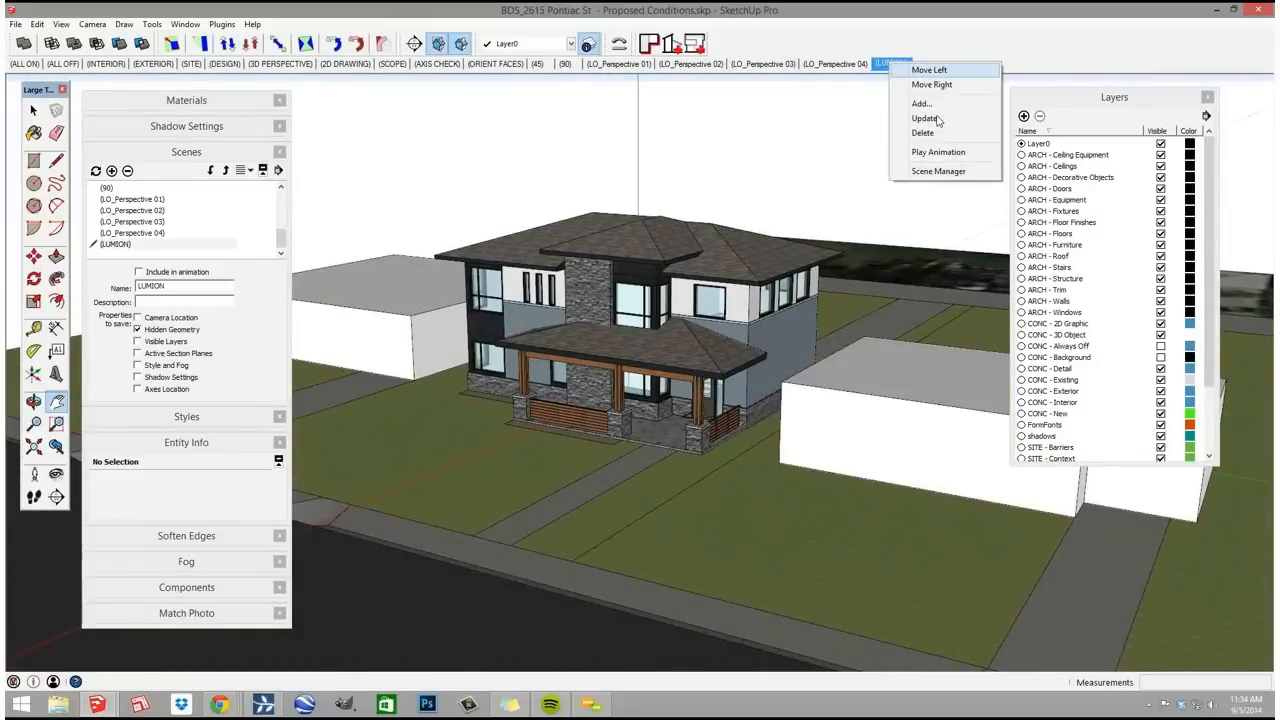
left_click(922, 118)
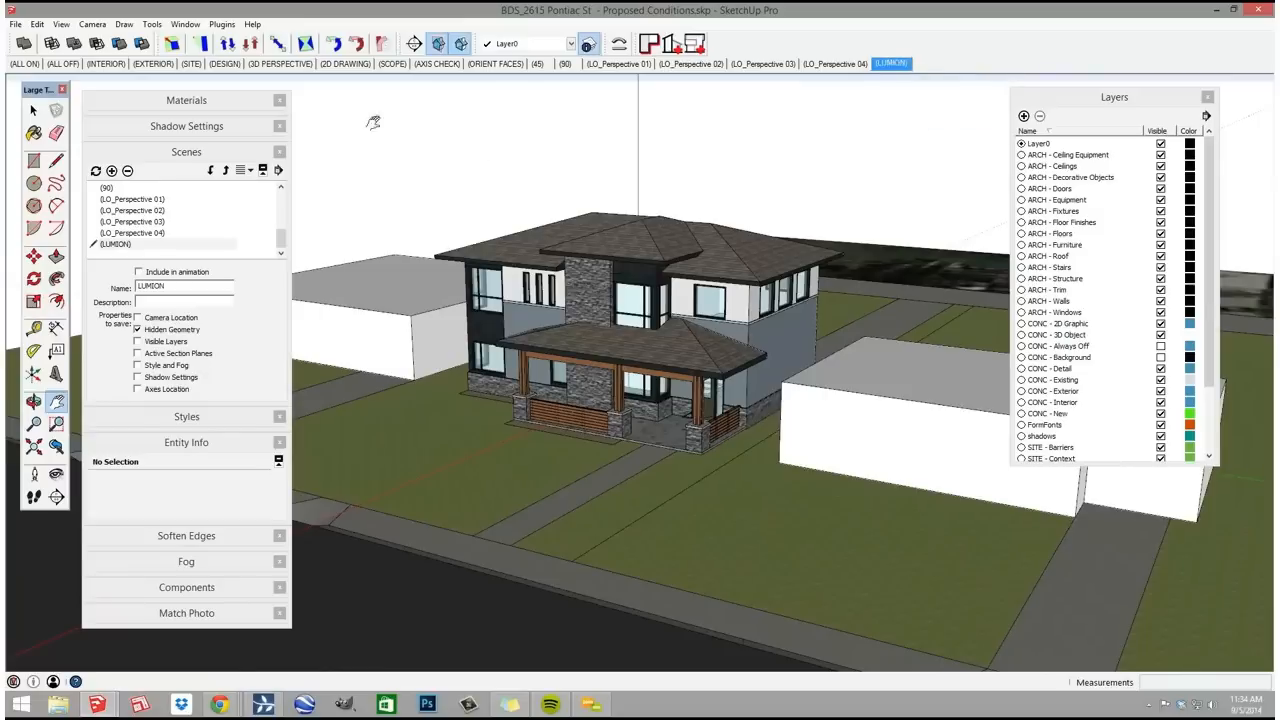
left_click(15, 24)
left_click(40, 77)
- Switch to Lumion and restore its window to a smaller size over the SketchUp model
left_click(265, 704)
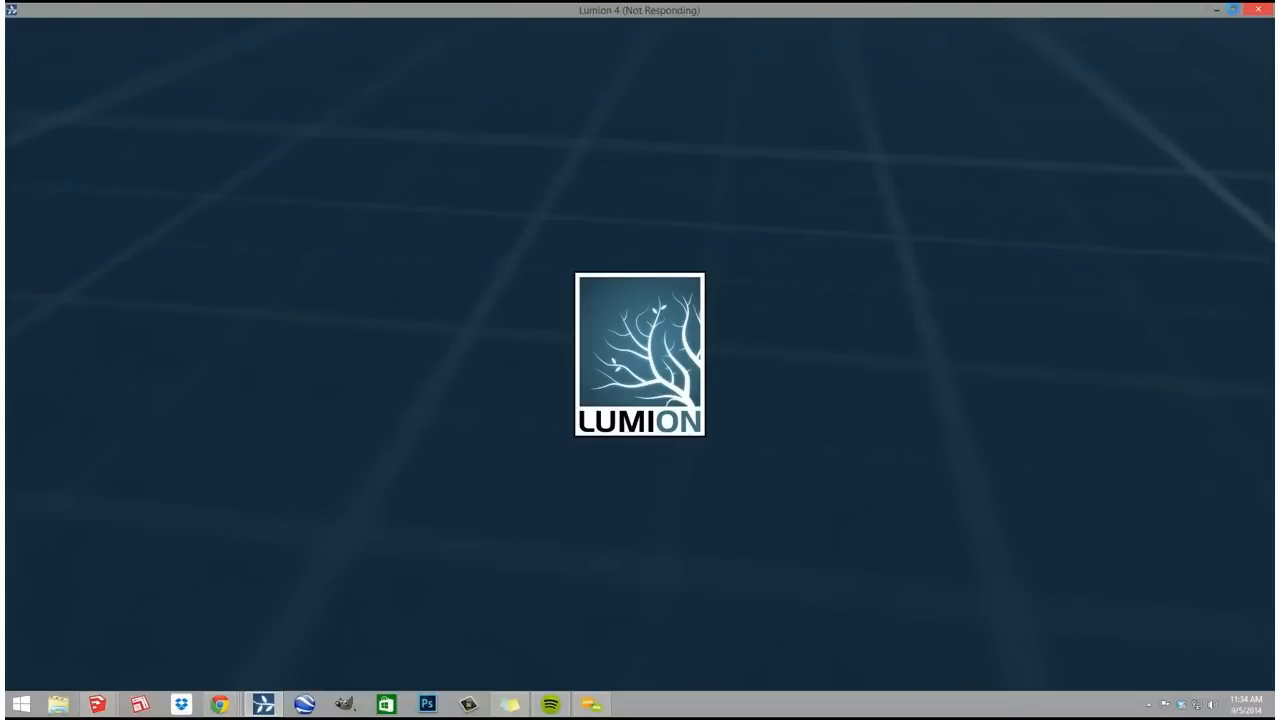
left_click(1233, 9)
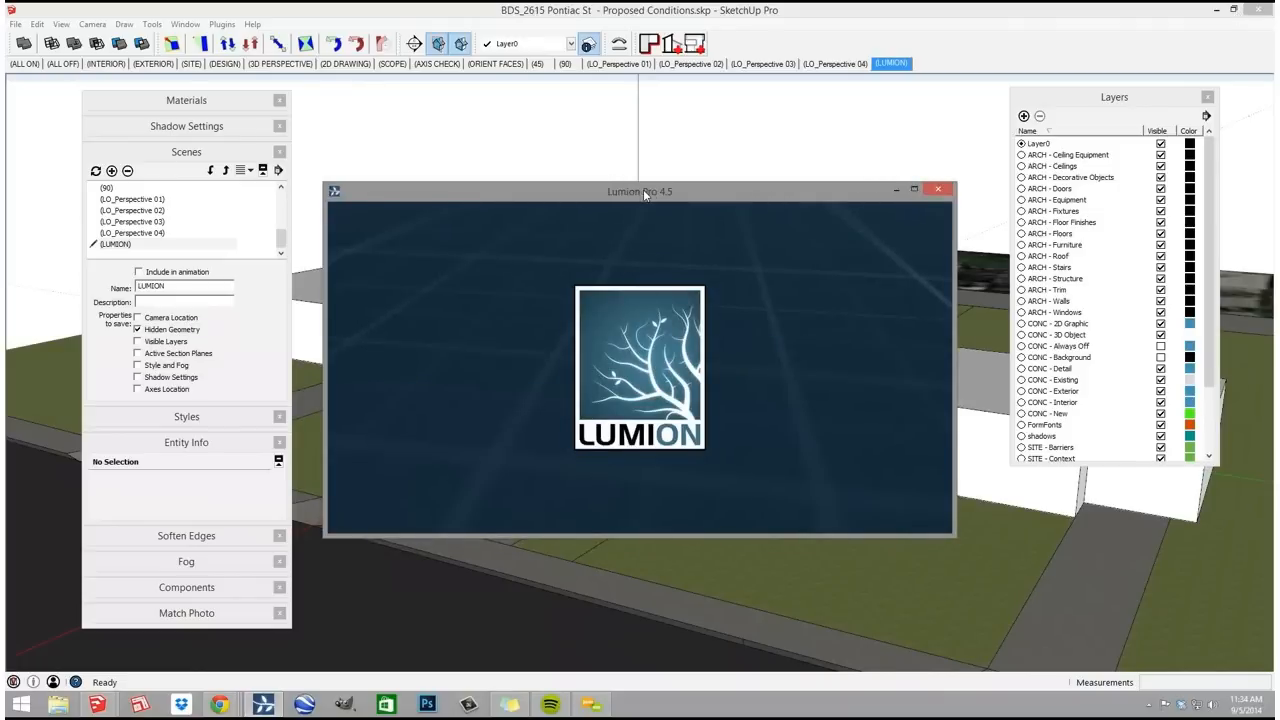
- Maximize the Lumion window and start a new scene from the Grass template
left_click(914, 189)
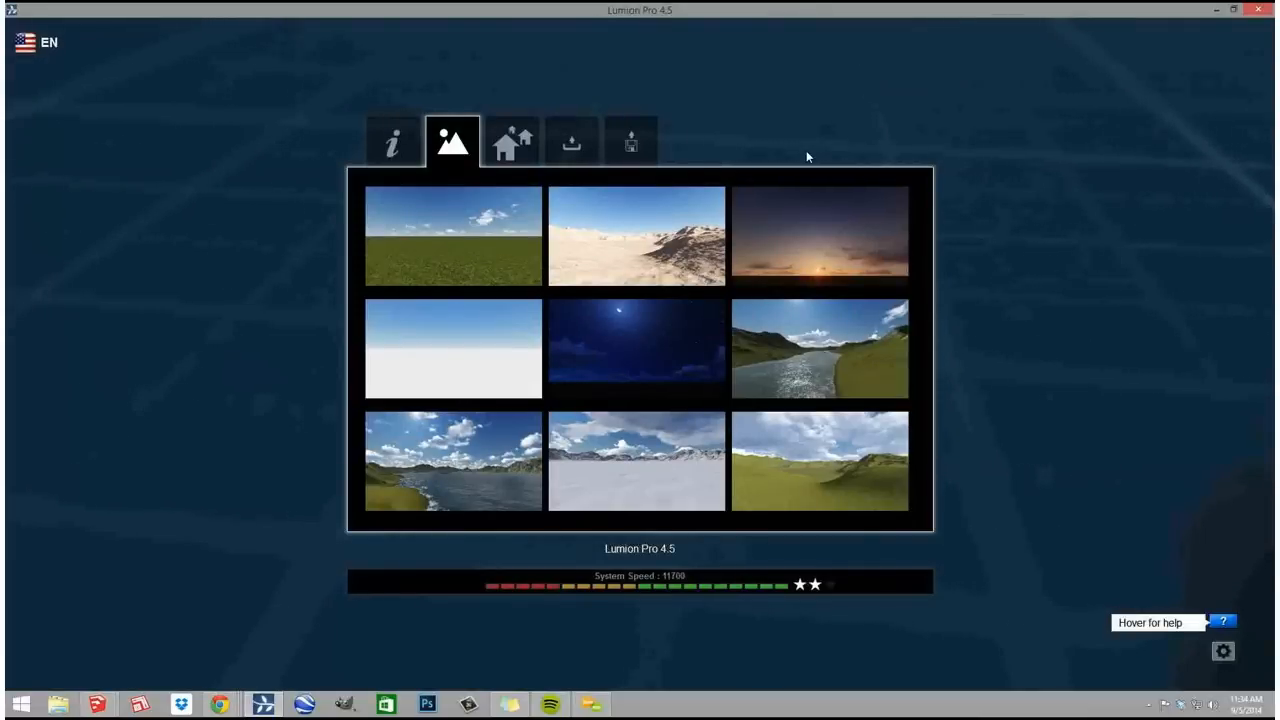
mouse_move(487, 237)
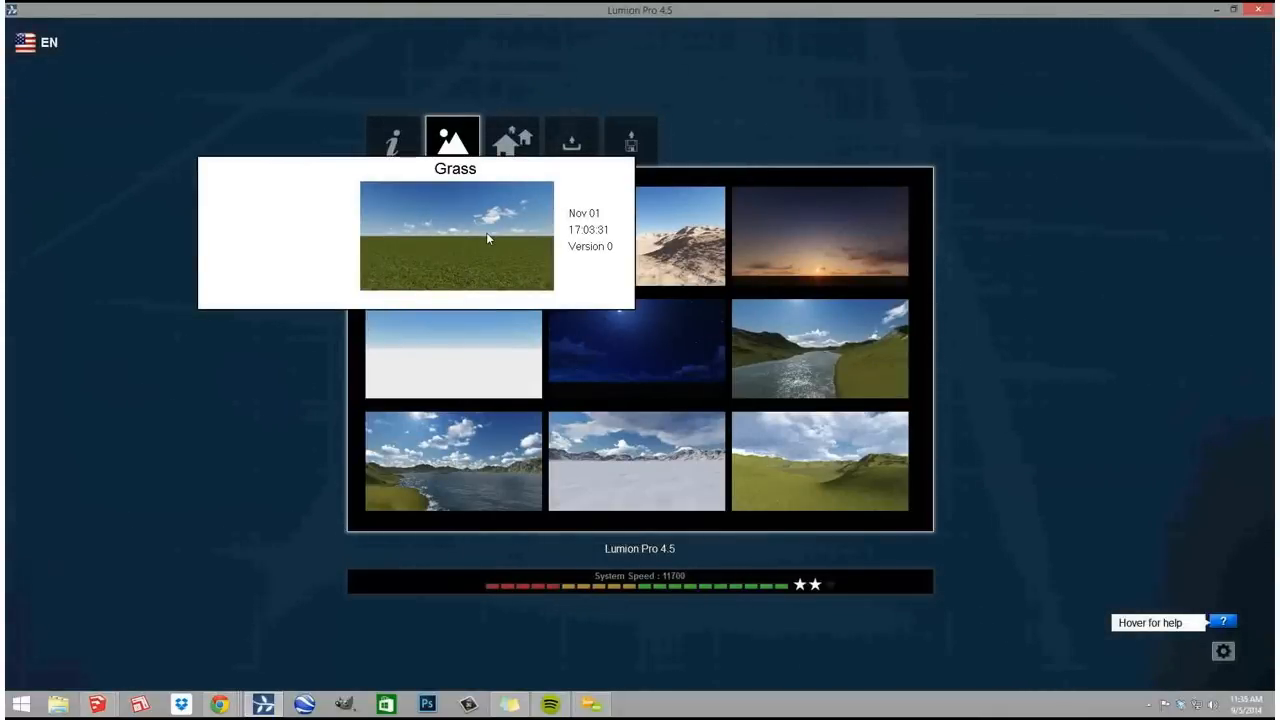
left_click(462, 239)
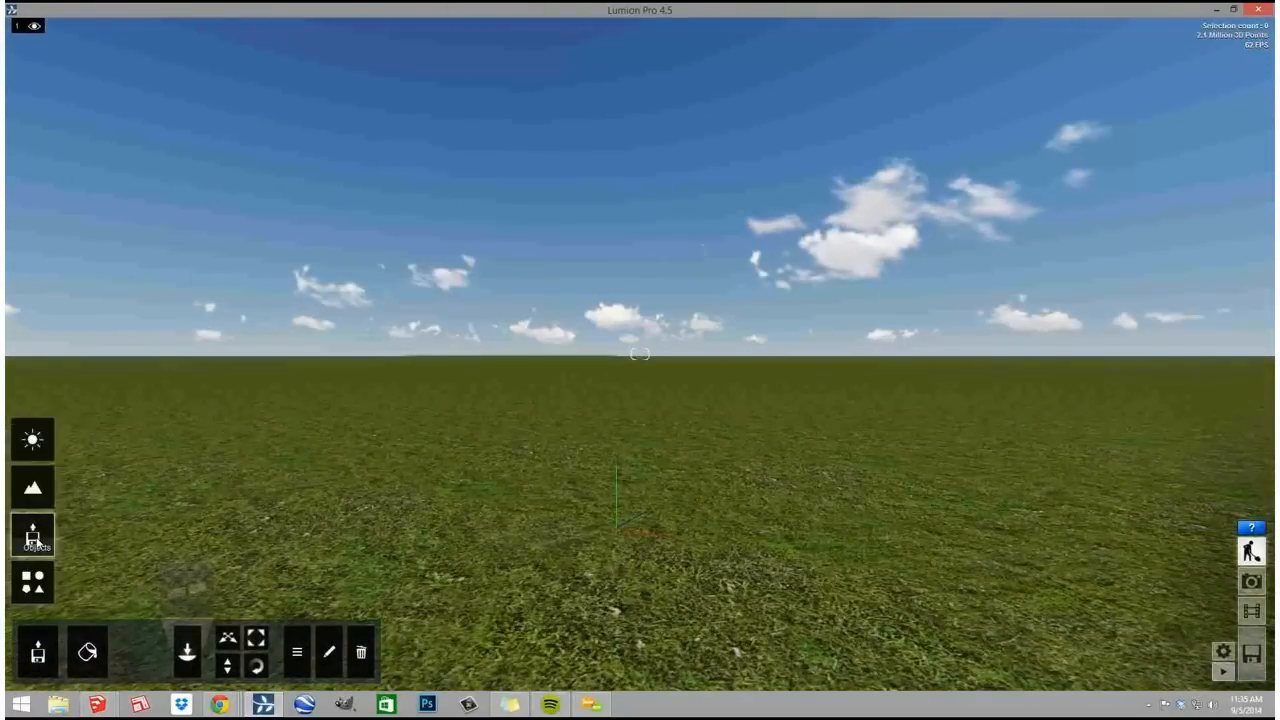
- Import the Proposed Conditions SketchUp model from its project folder in Dropbox
left_click(39, 655)
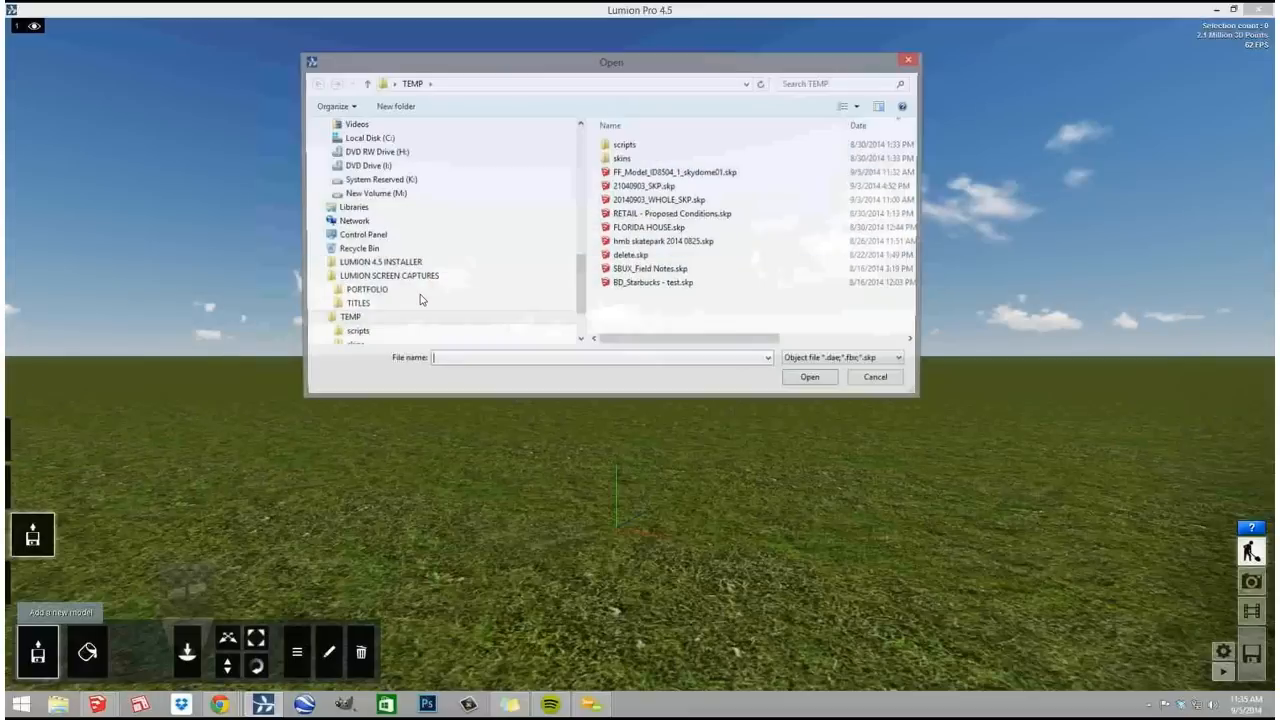
left_click(420, 194)
scroll(422, 212, "up", 5)
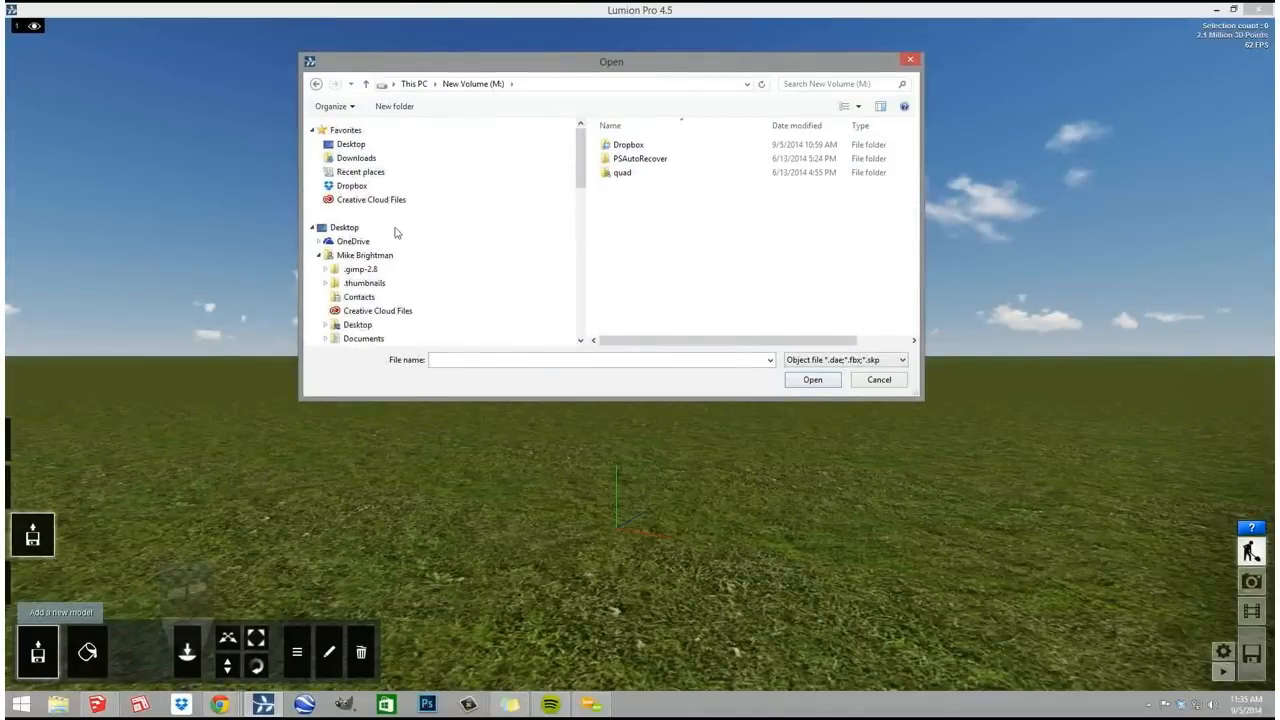
left_click(348, 188)
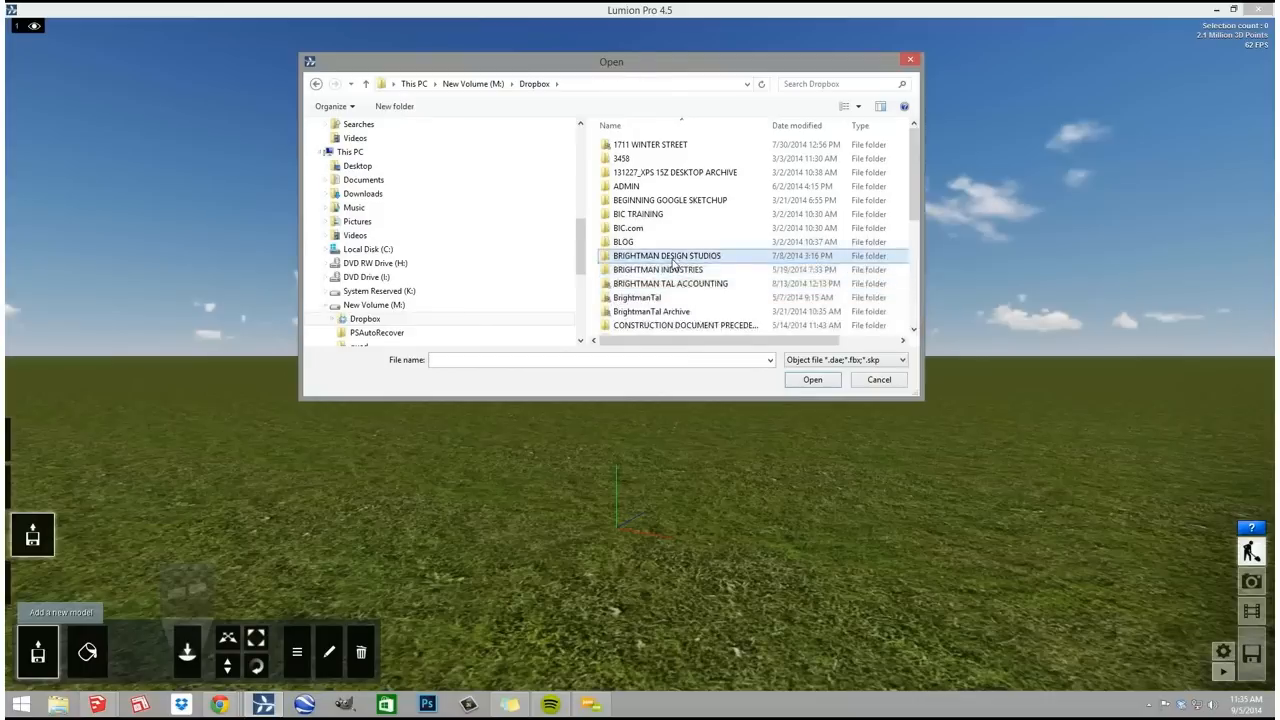
double_click(650, 256)
double_click(645, 160)
double_click(650, 188)
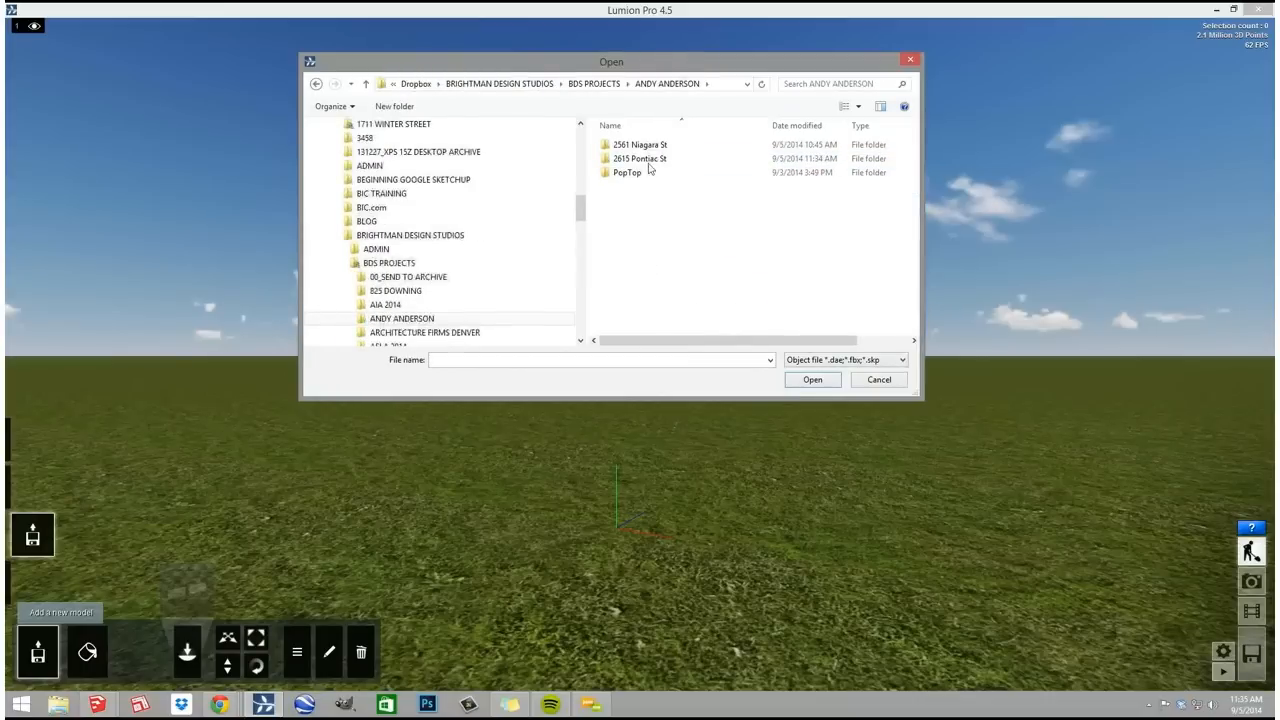
double_click(640, 159)
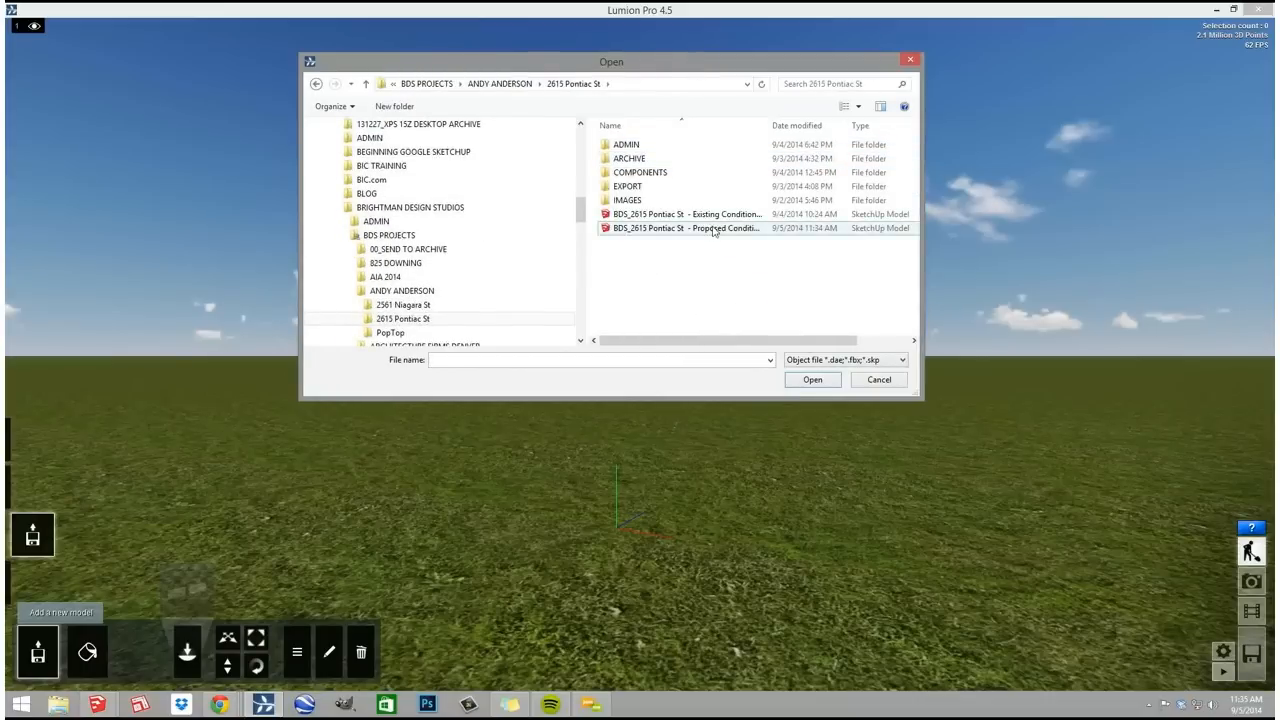
left_click(714, 230)
left_click(812, 380)
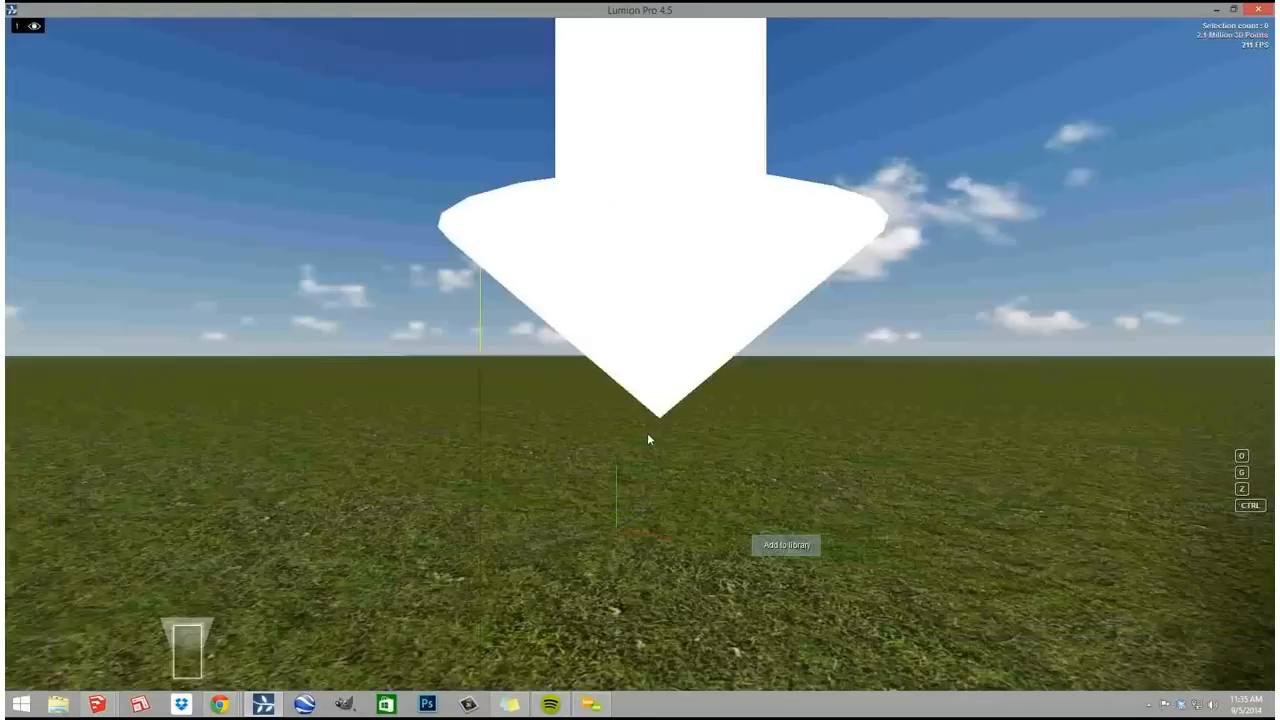
- Place the imported house model in the grass scene and raise it until its lawn and paths clear the terrain
left_click(603, 392)
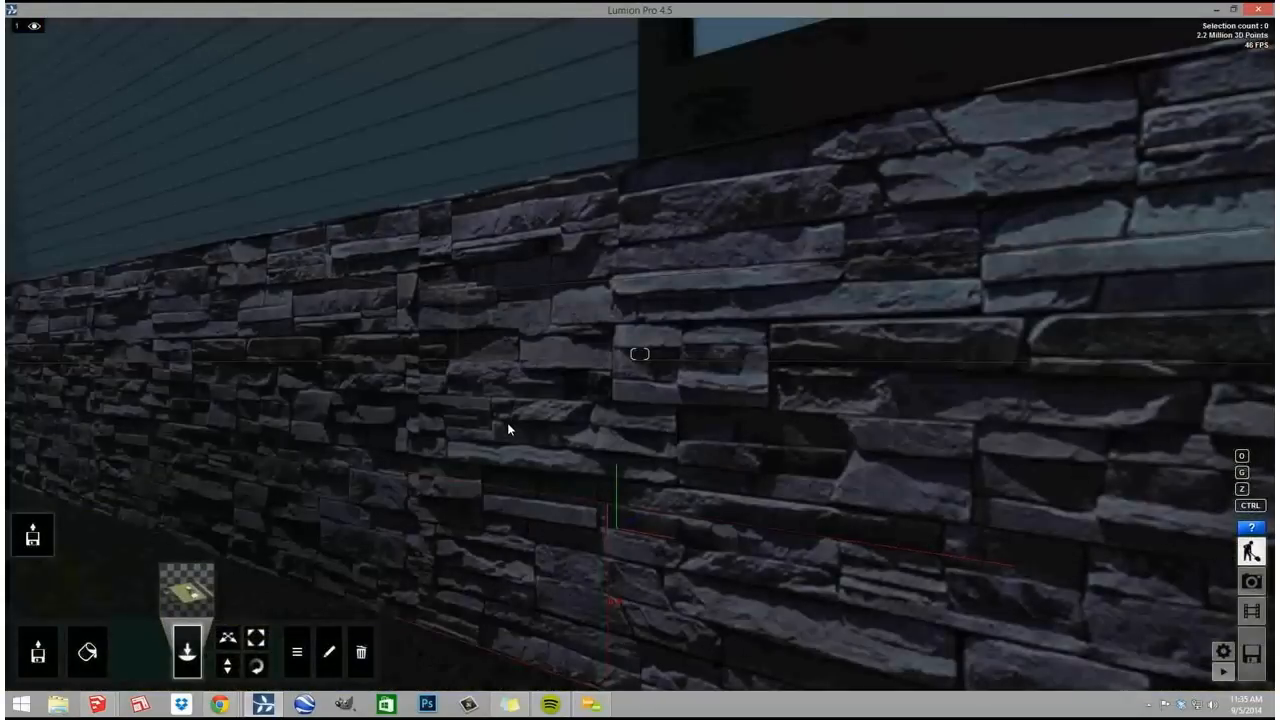
key("w")
key("w")
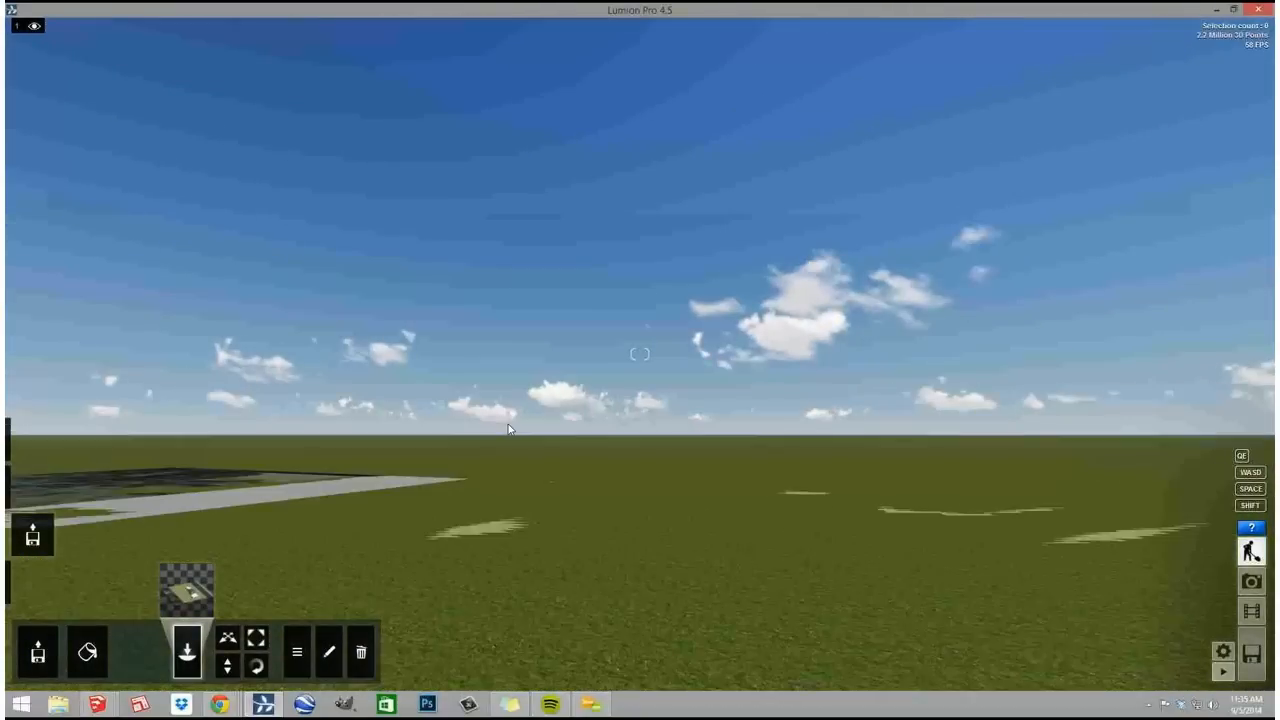
right_click_drag(508, 429, 508, 429)
key("a")
key("a")
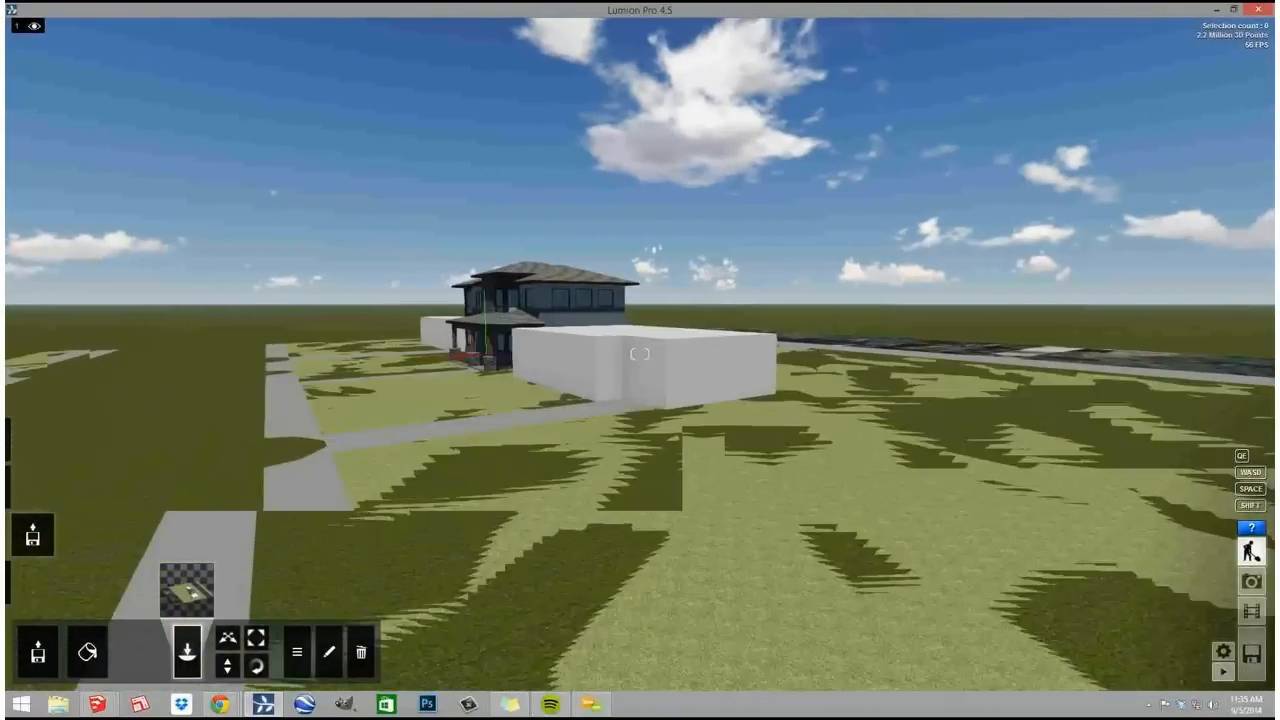
left_click(230, 664)
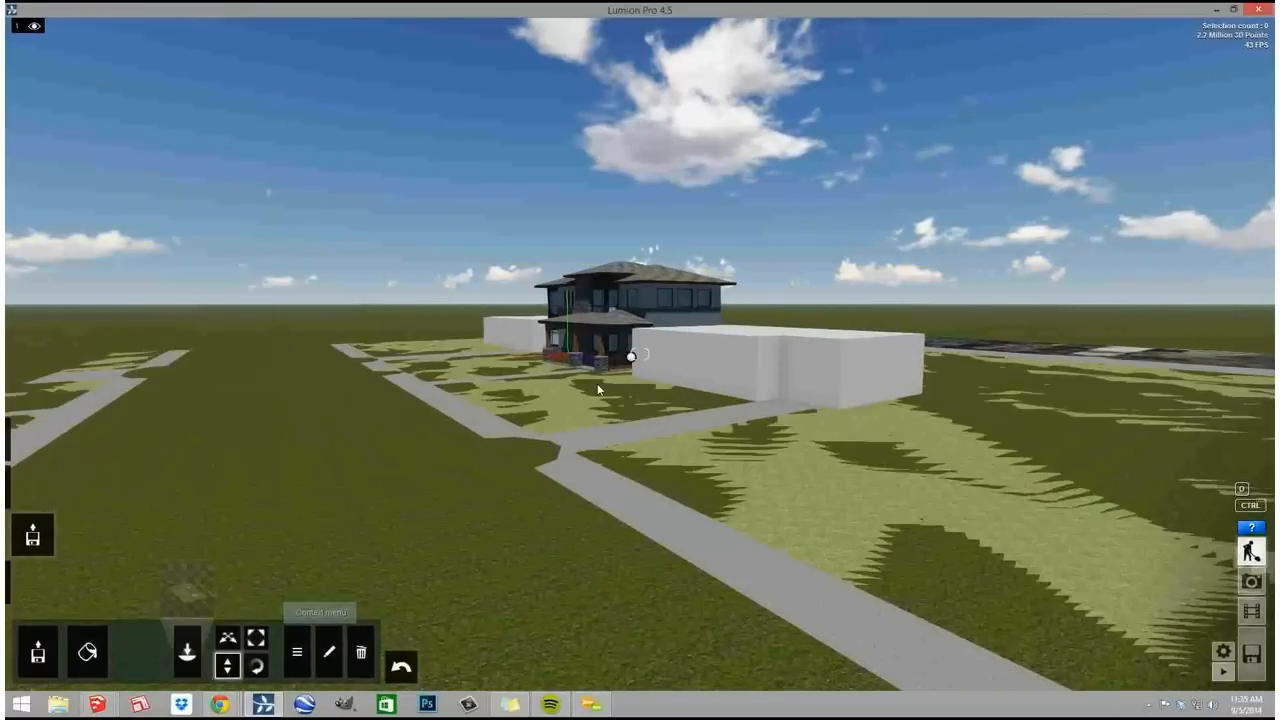
left_click_drag(633, 358, 655, 248)
- Set the cloud amount in the weather settings to 0.7
key("w")
right_click_drag(656, 248, 656, 248)
key("w")
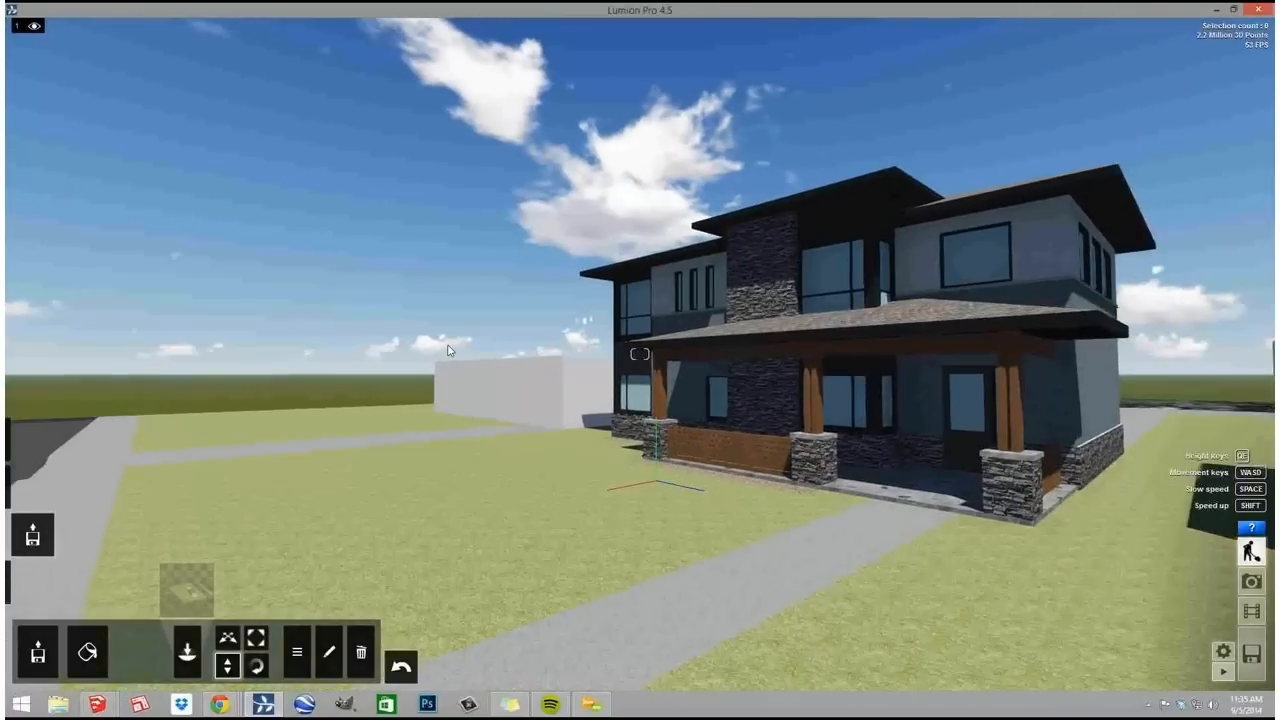
right_click_drag(448, 350, 448, 350)
key("a")
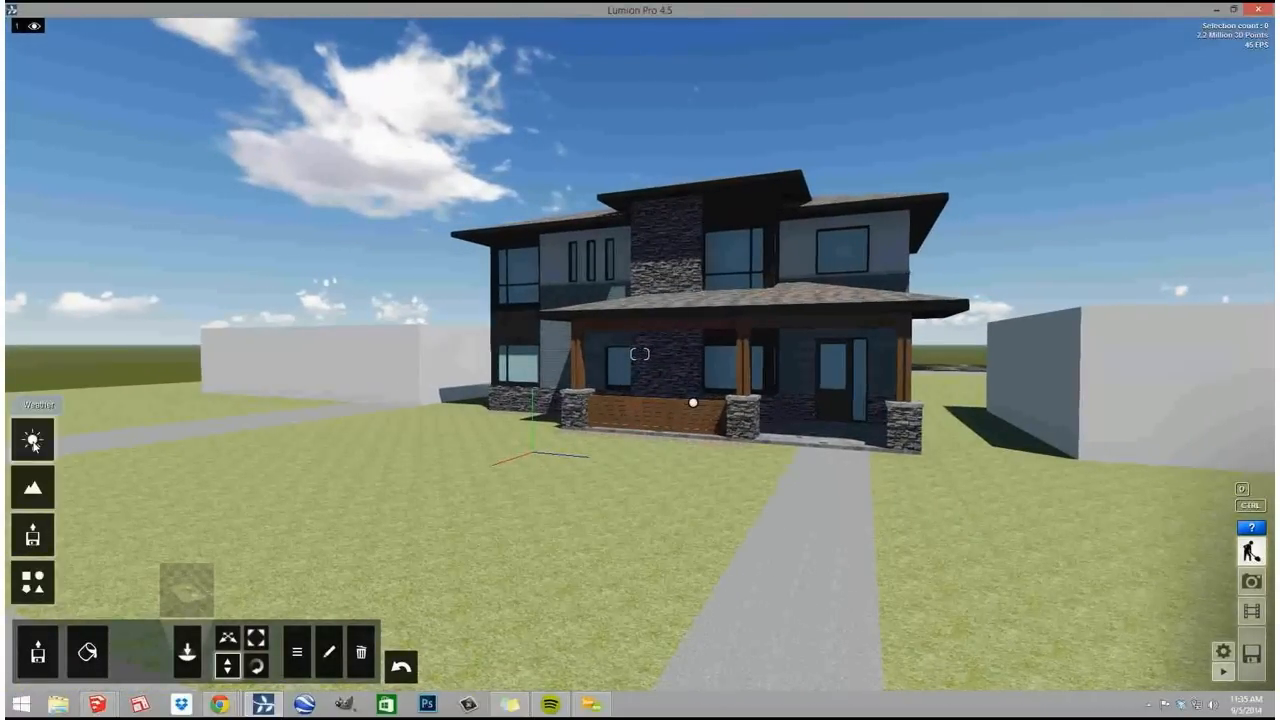
left_click(33, 443)
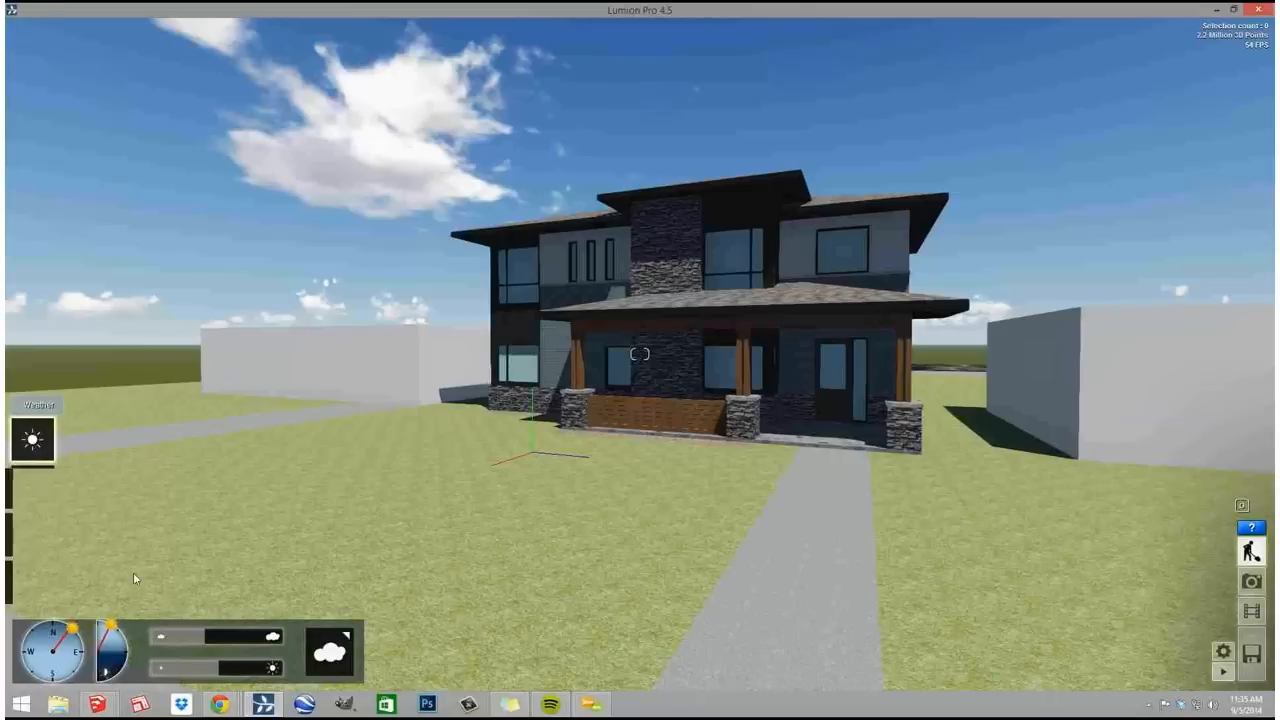
mouse_move(207, 637)
mouse_move(207, 637)
left_mouse_down()
mouse_move(251, 637)
mouse_move(203, 637)
left_mouse_up()
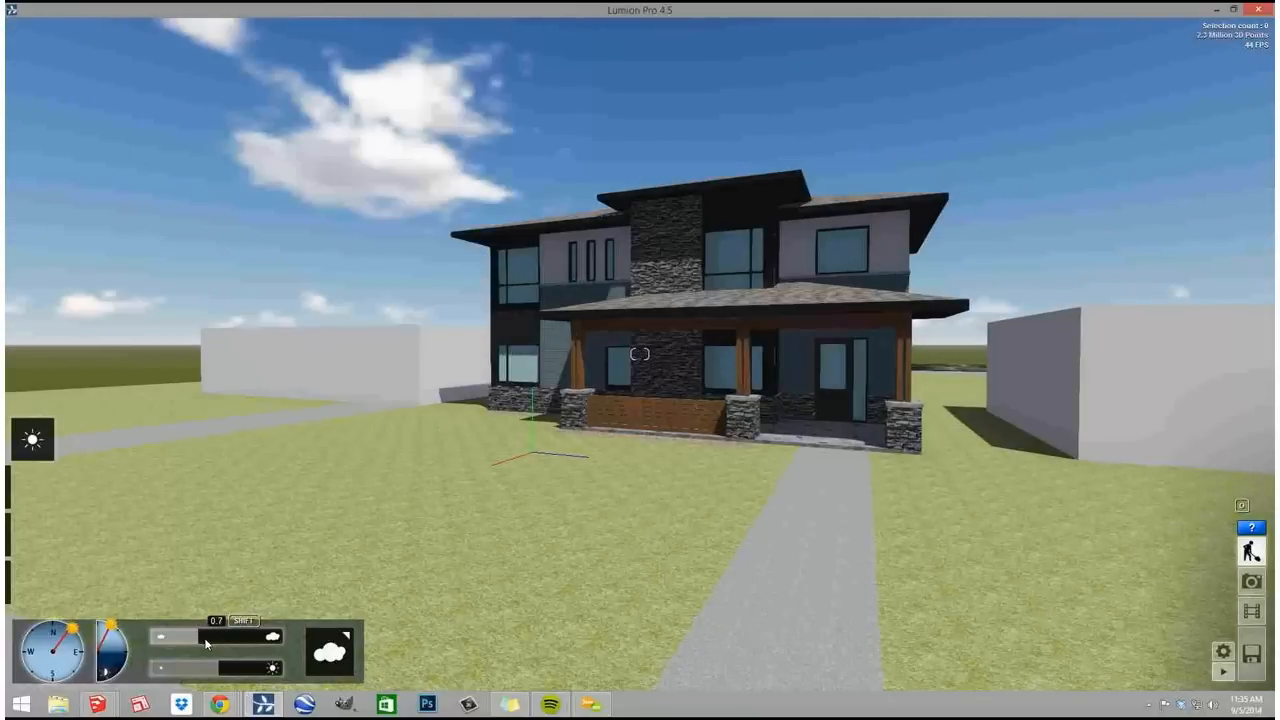
- Change the sky to the preset with many scattered white cumulus clouds and slightly reduce the cloud amount
left_click(331, 655)
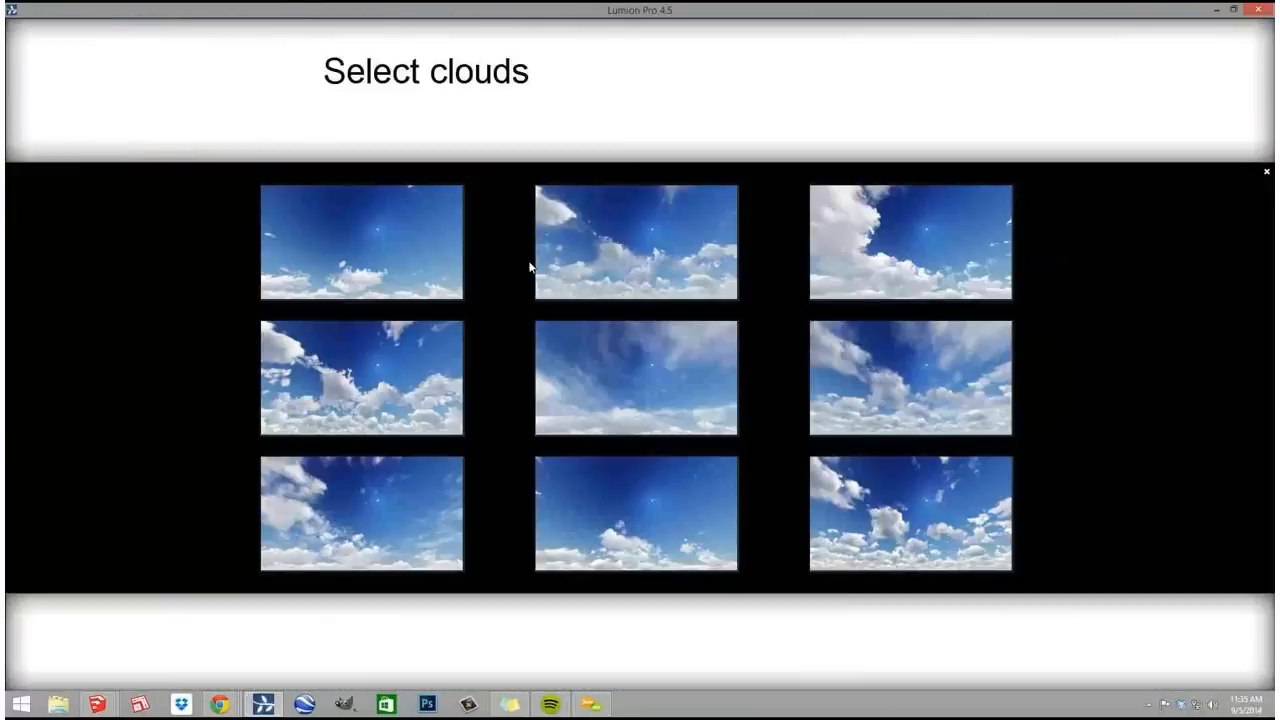
left_click(937, 535)
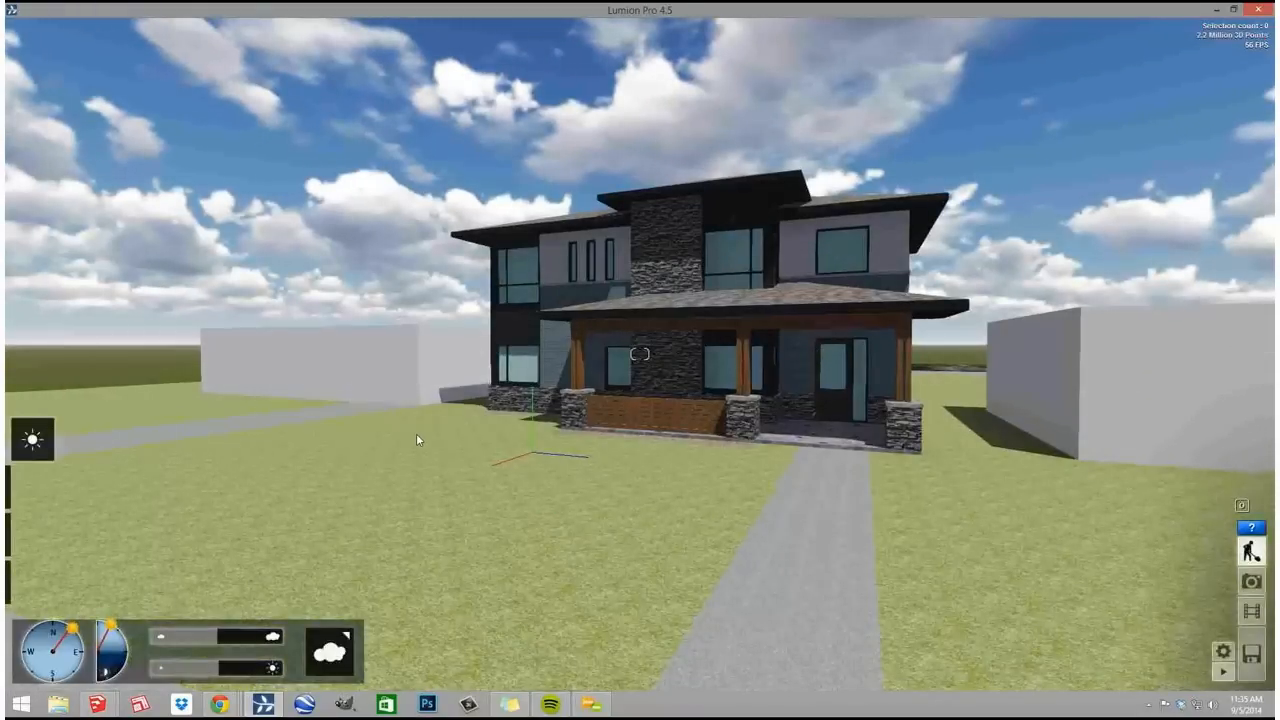
right_click_drag(417, 434, 399, 359)
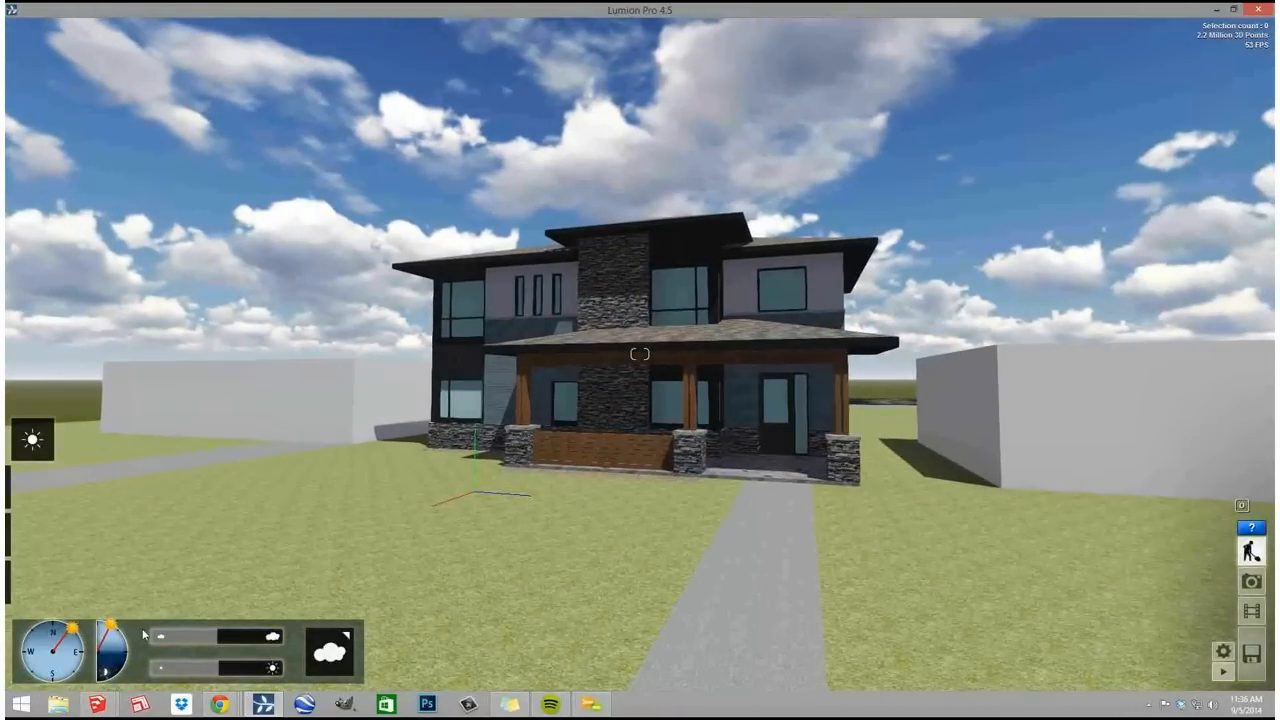
left_click(219, 645)
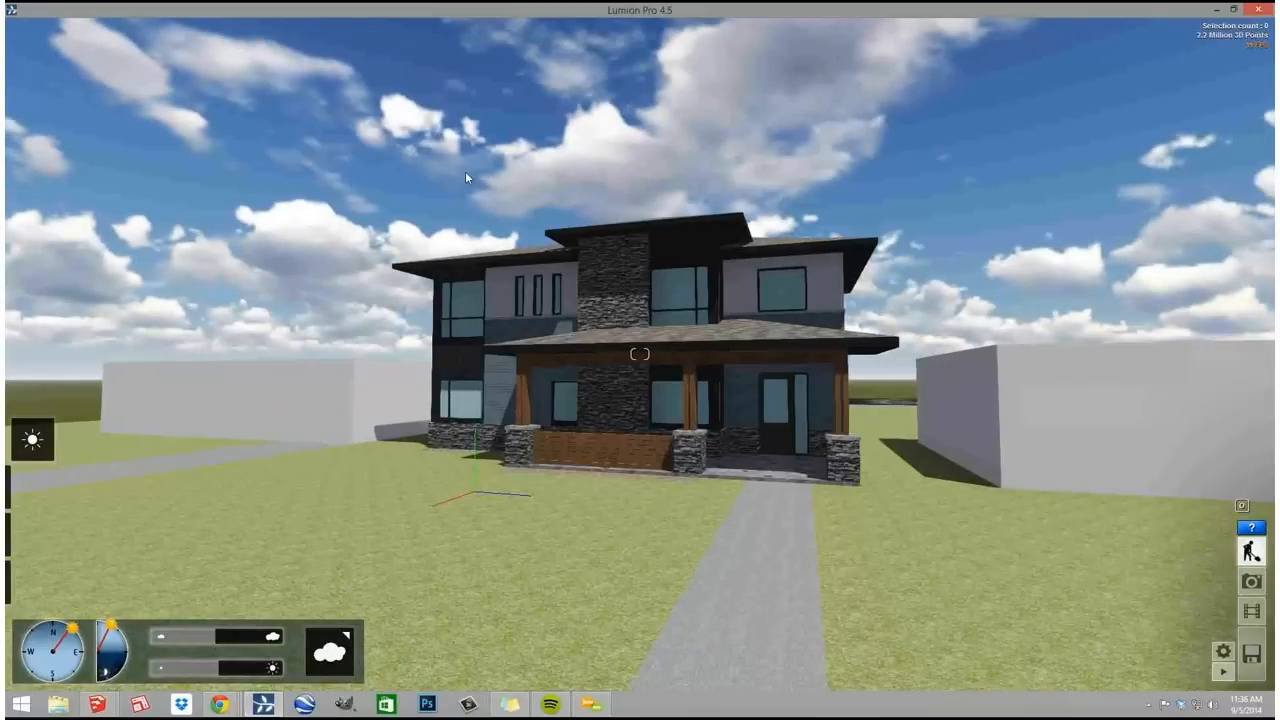
- Assign the Glass material to the window panes of the imported house
right_click_drag(513, 279, 513, 279)
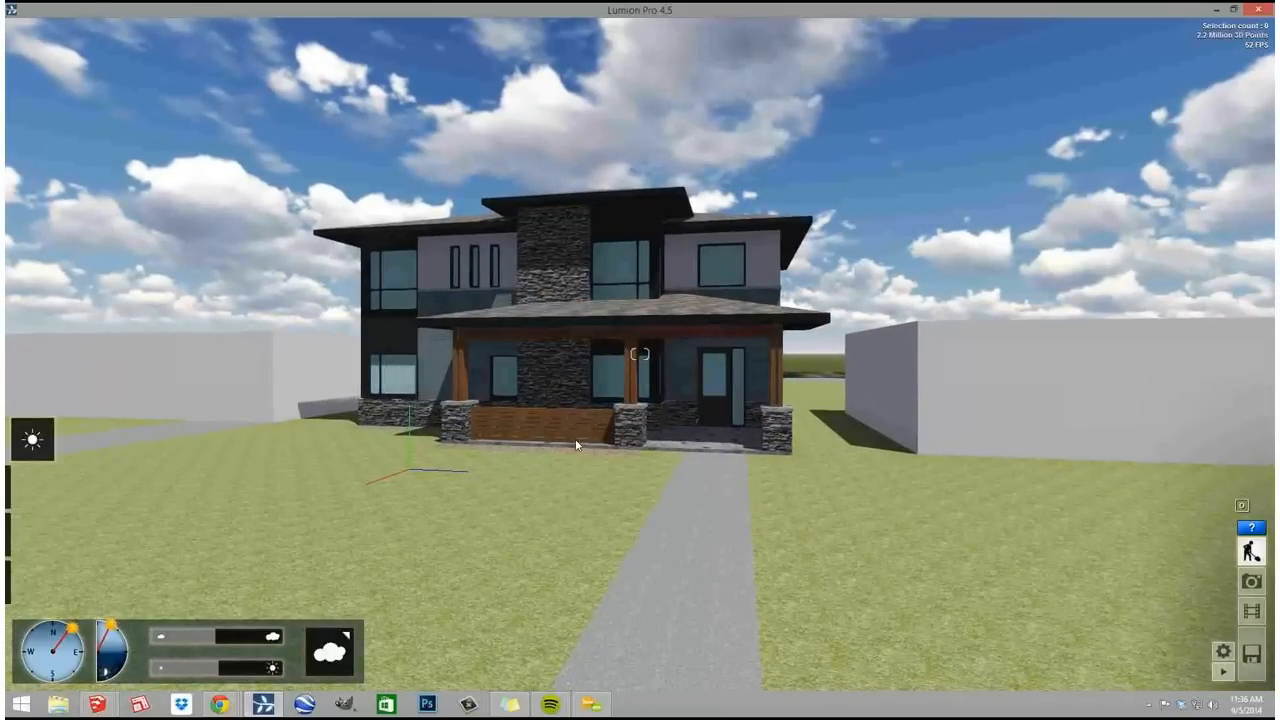
key("a")
right_click_drag(504, 440, 548, 454)
key("a")
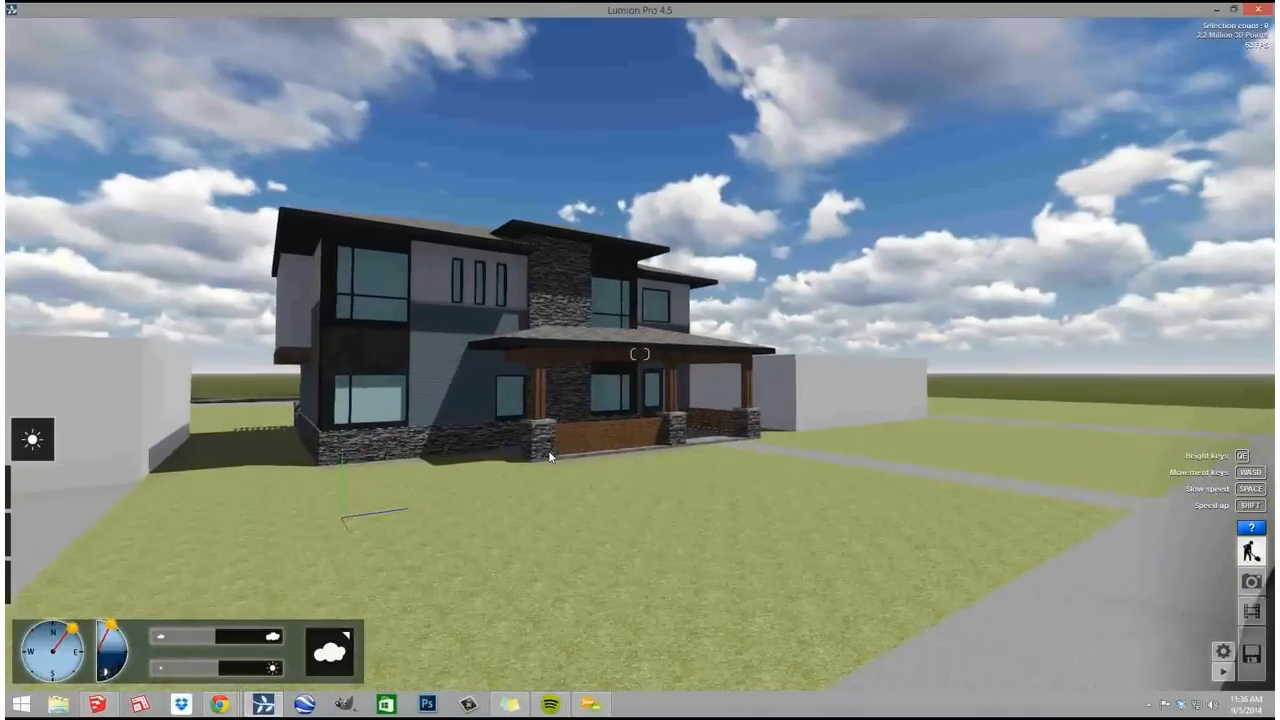
left_click(30, 536)
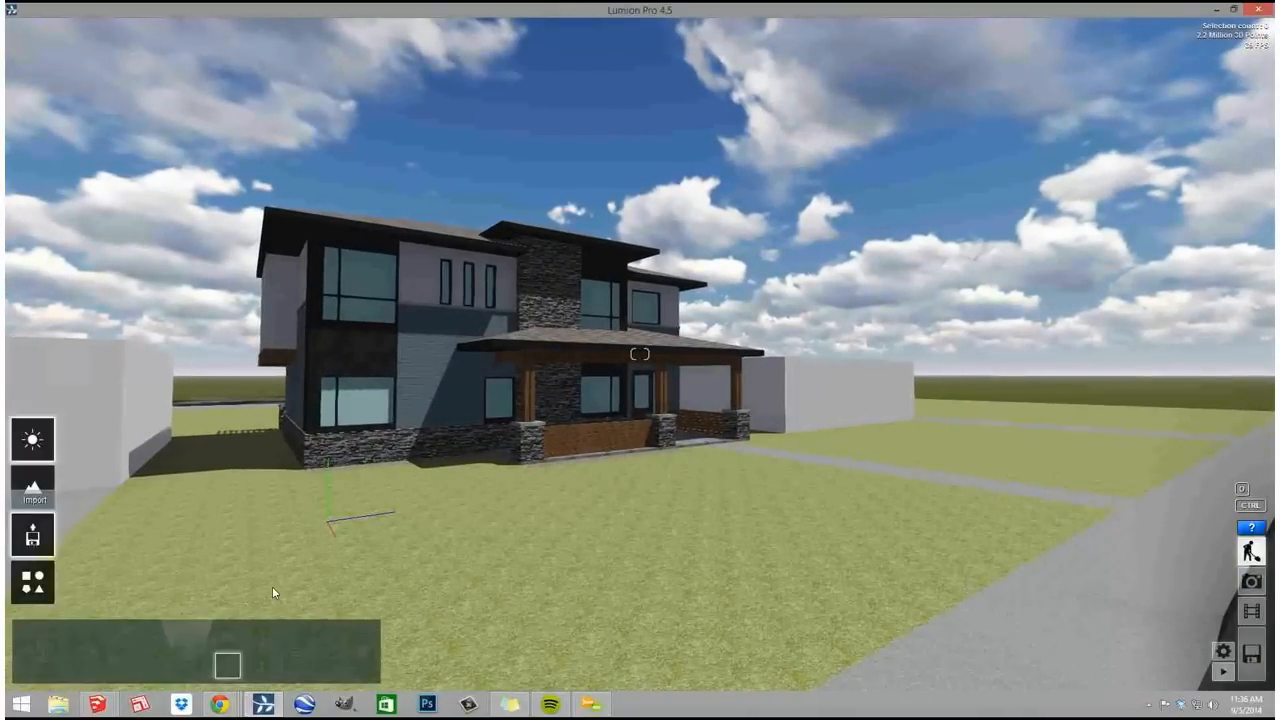
left_click(87, 652)
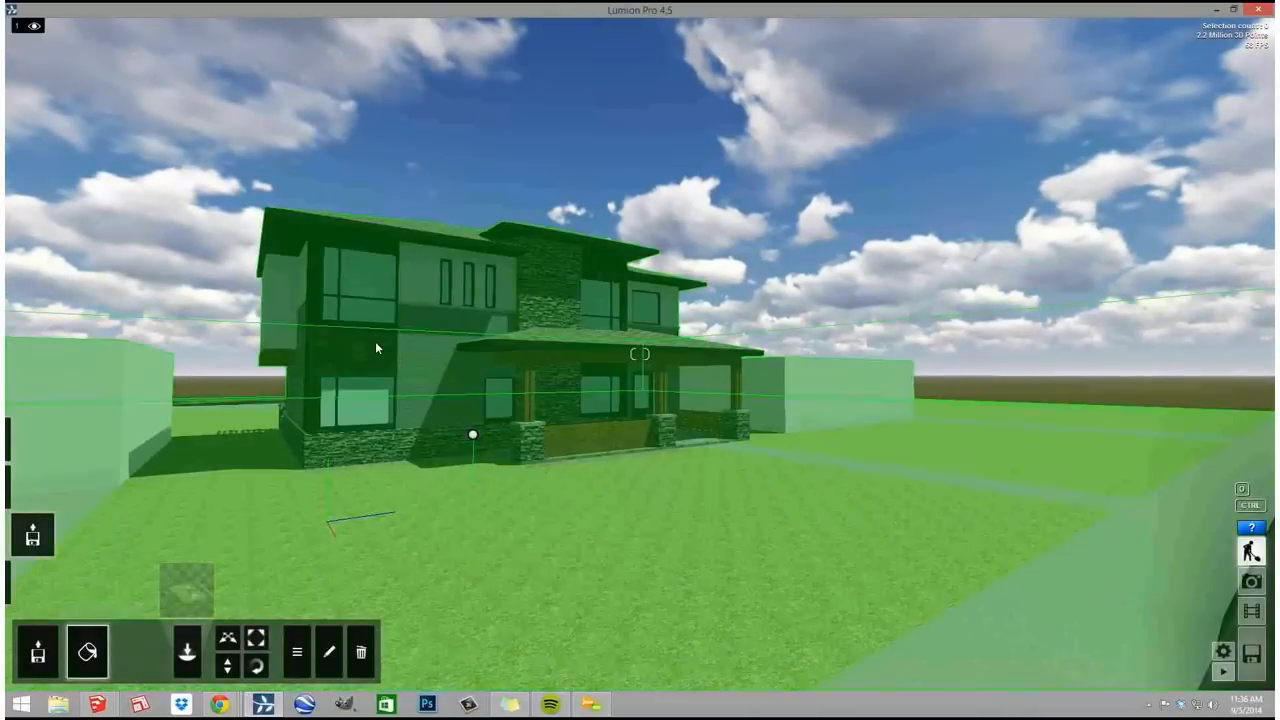
left_click(367, 277)
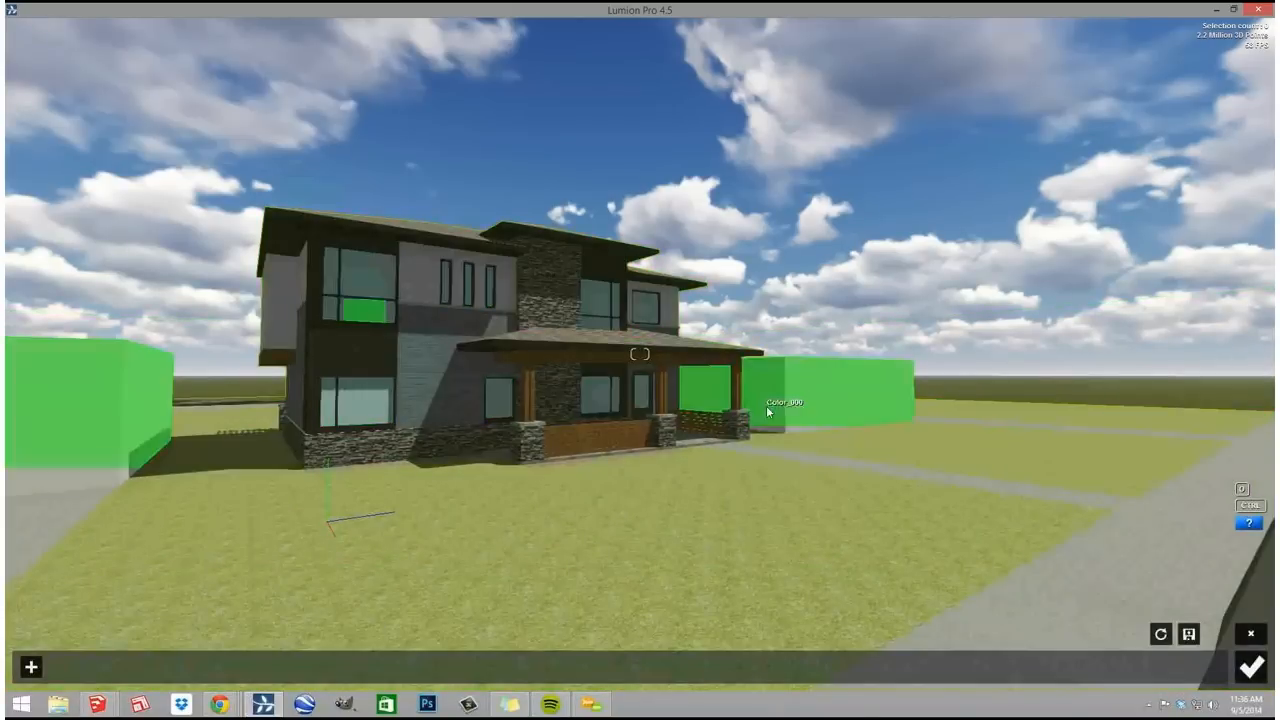
left_click(378, 277)
left_click(42, 53)
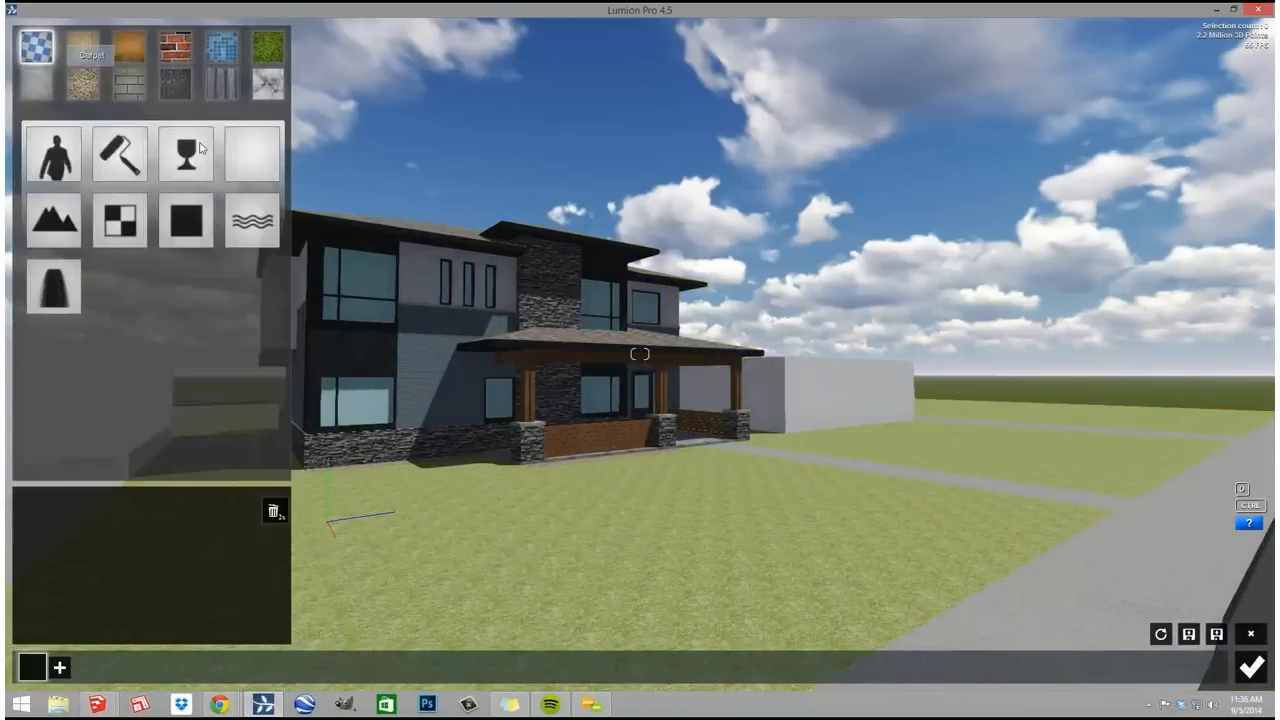
left_click(195, 157)
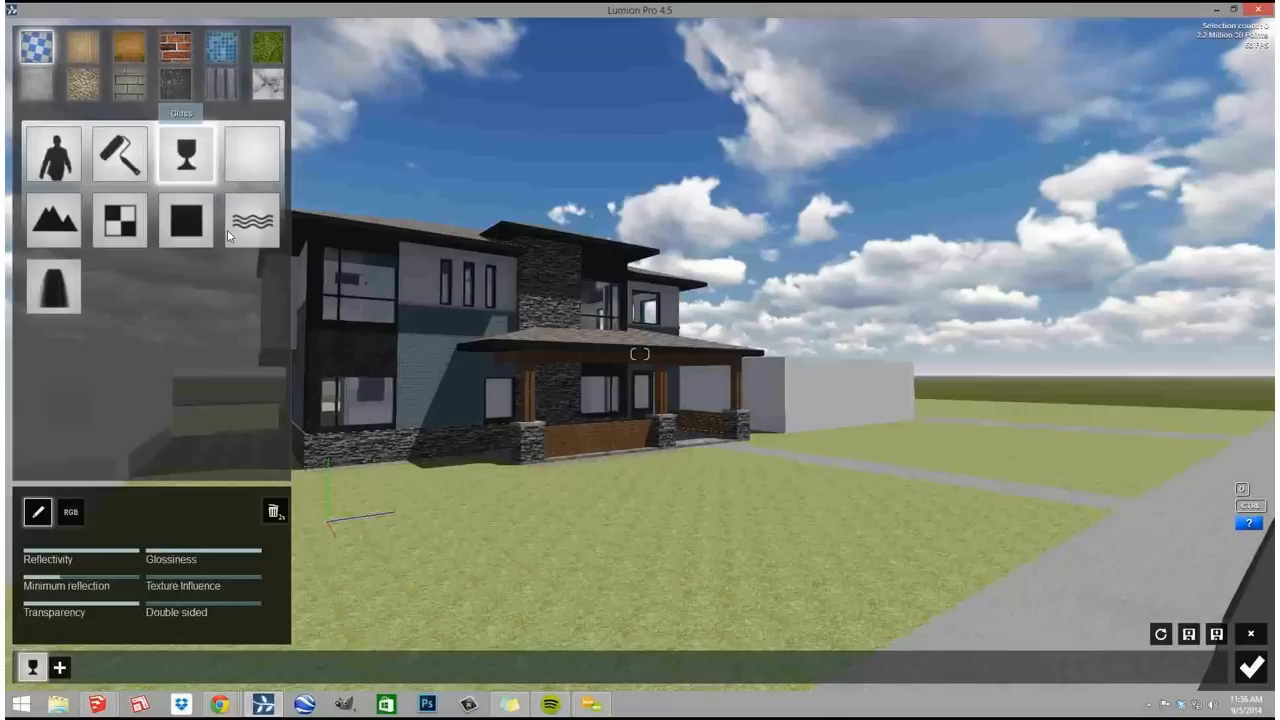
- Assign the Landscape material to the front lawn and save the material changes
right_click_drag(548, 380, 548, 380)
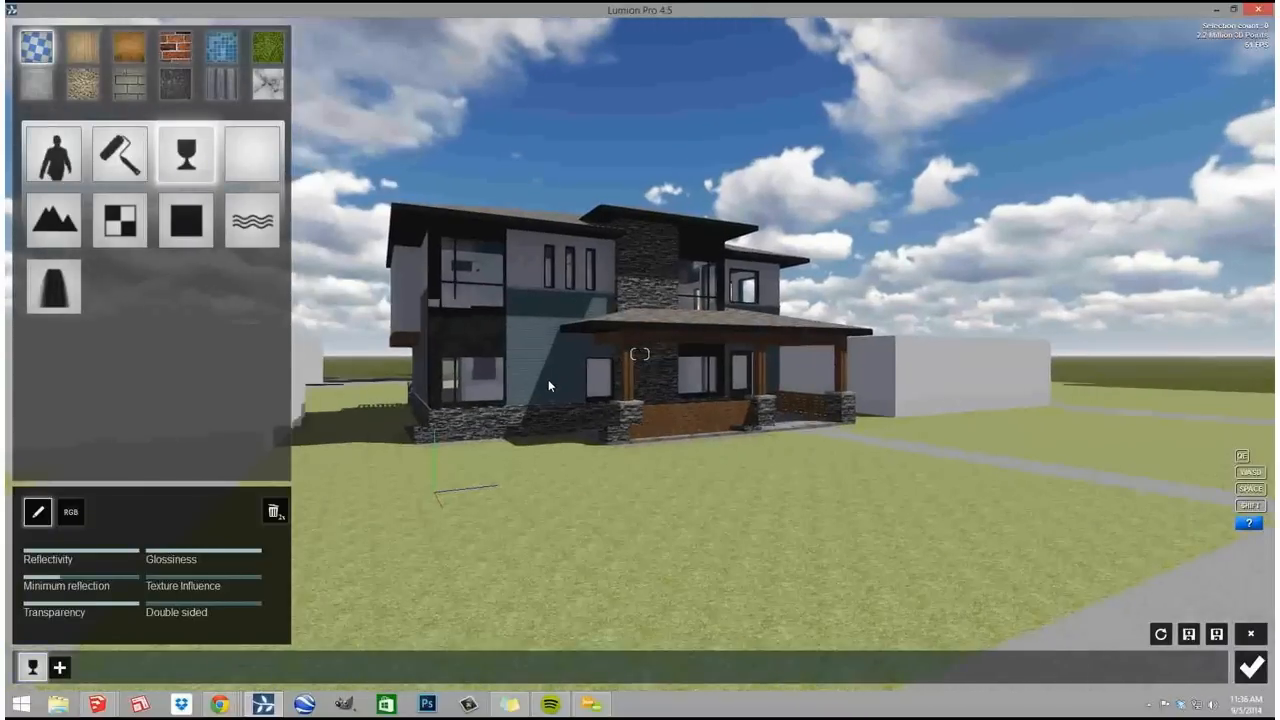
left_click(62, 667)
left_click(477, 505)
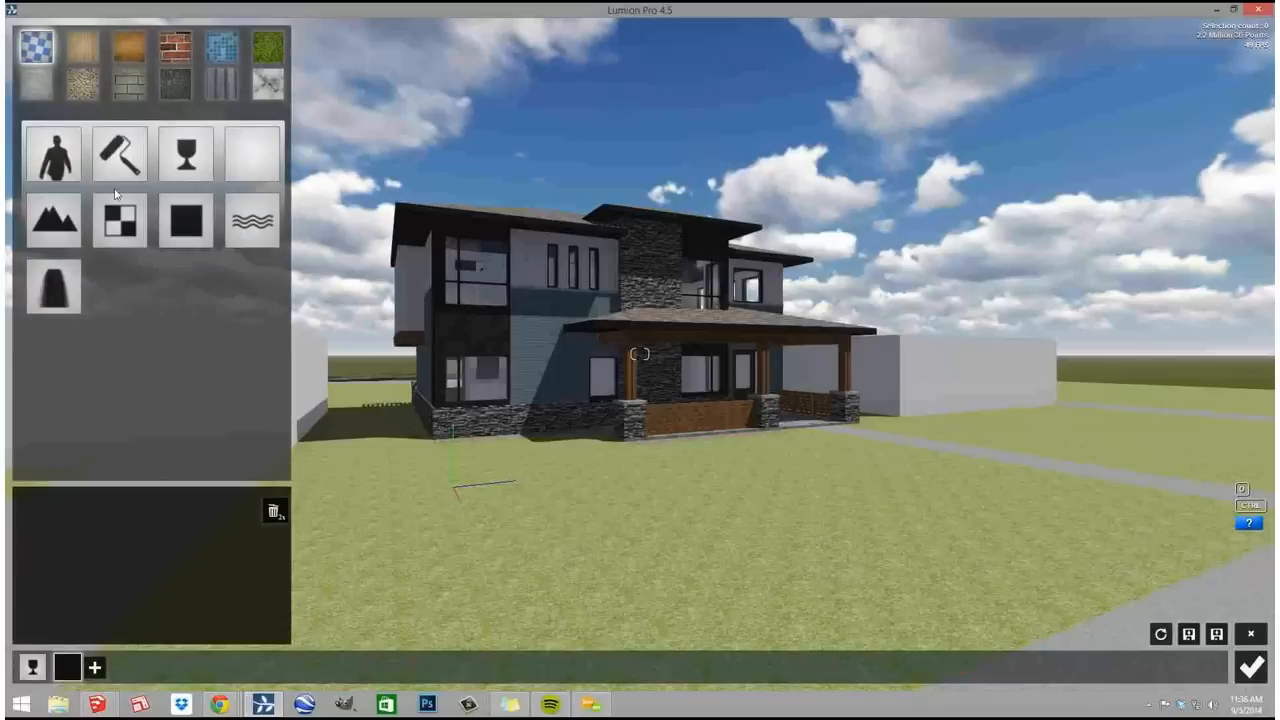
left_click(53, 222)
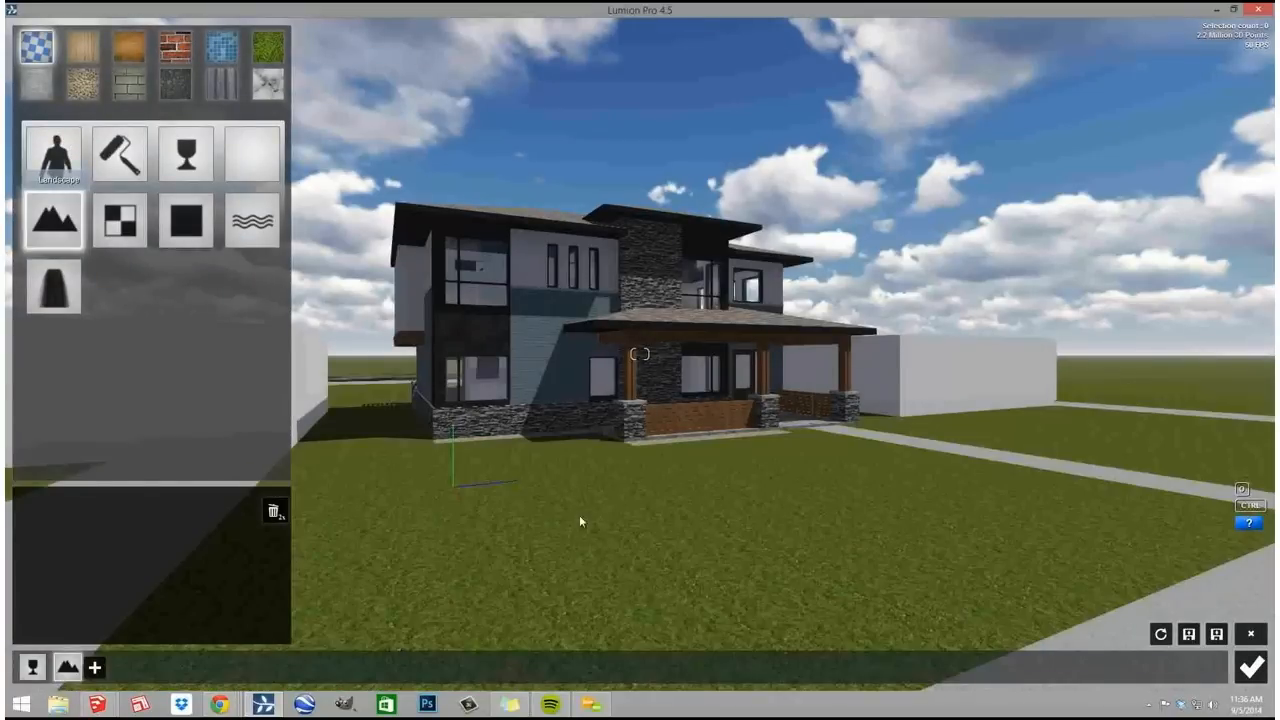
left_click(1248, 667)
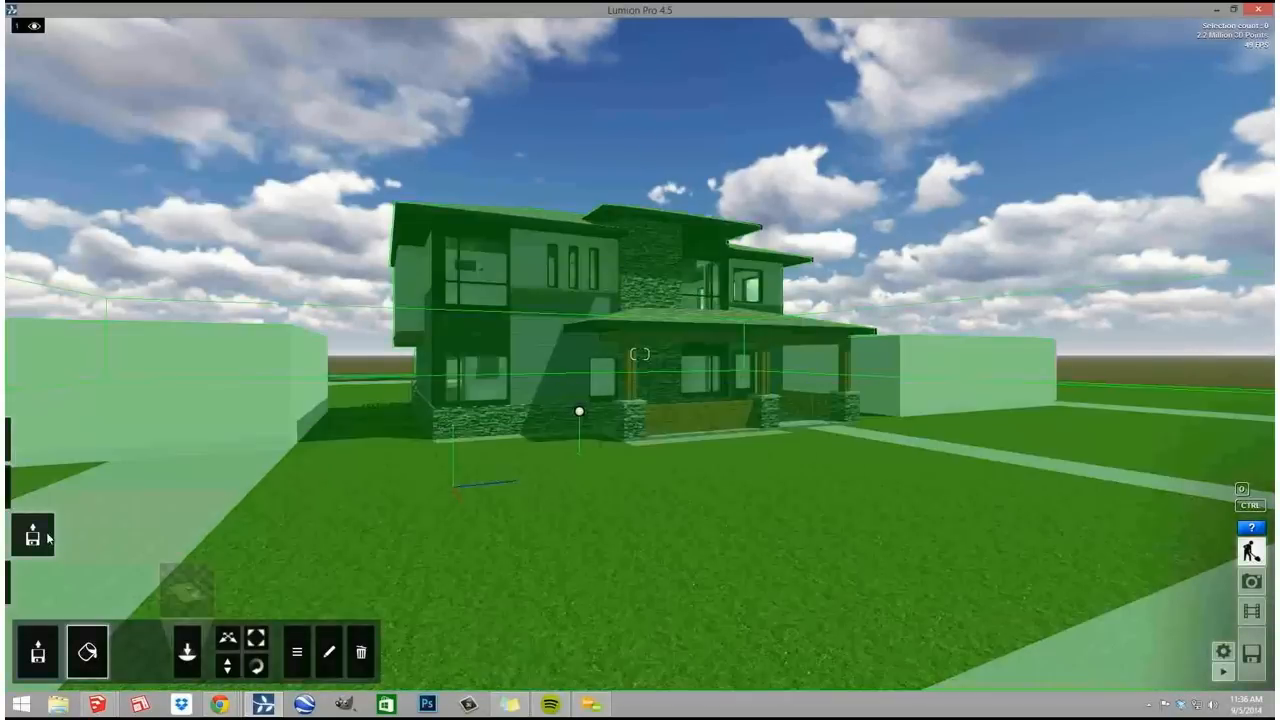
- Turn on 3D grass for the landscape around the house
mouse_move(35, 548)
left_click(33, 487)
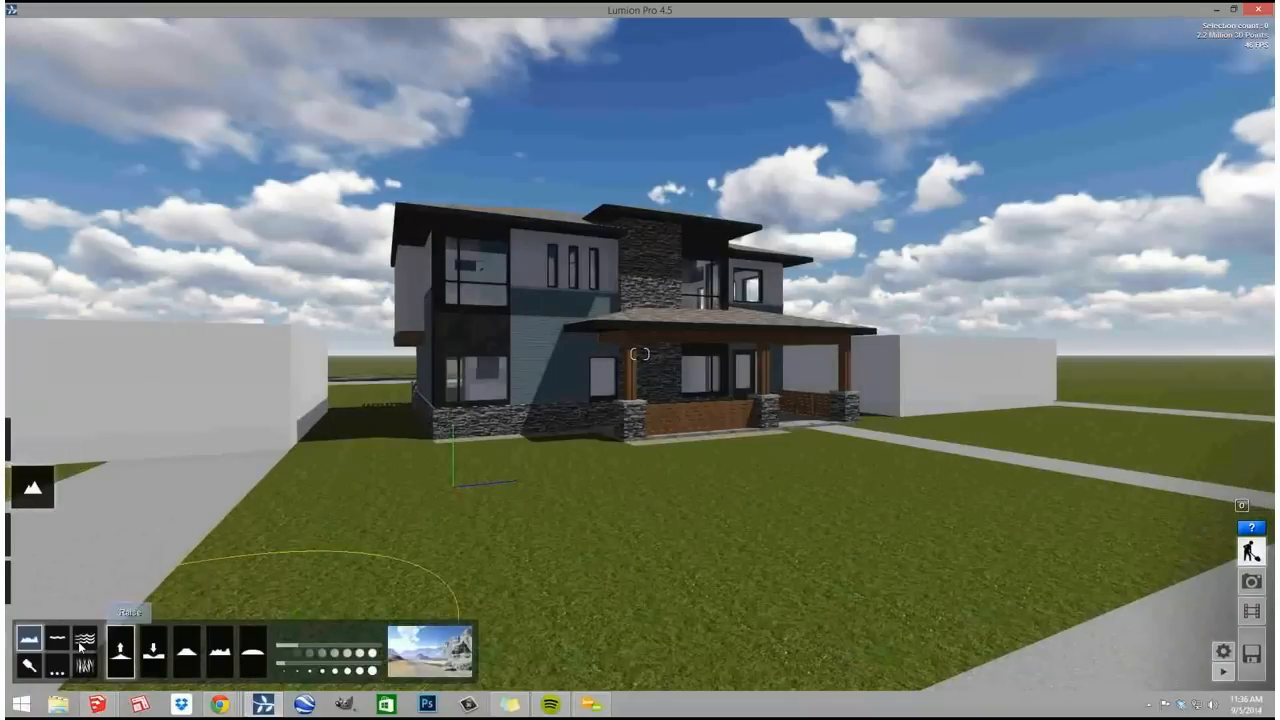
left_click(91, 671)
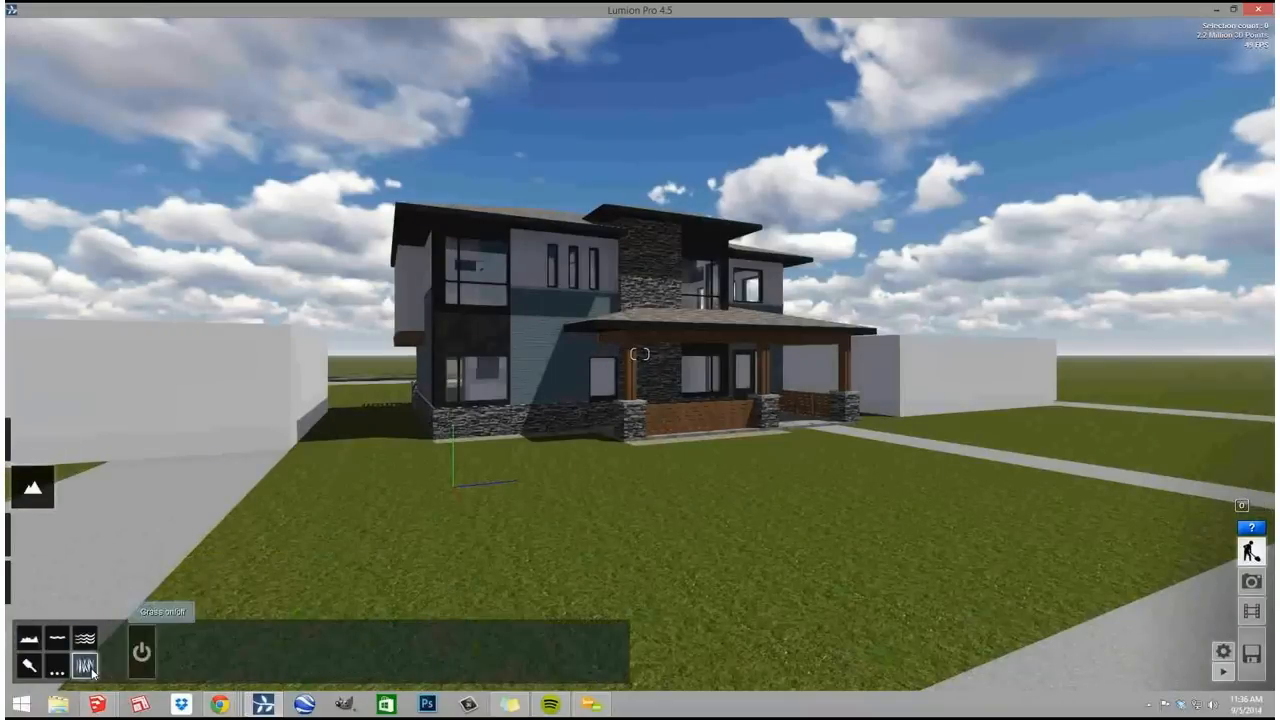
left_click(146, 658)
right_click_drag(276, 439, 277, 444)
key("w")
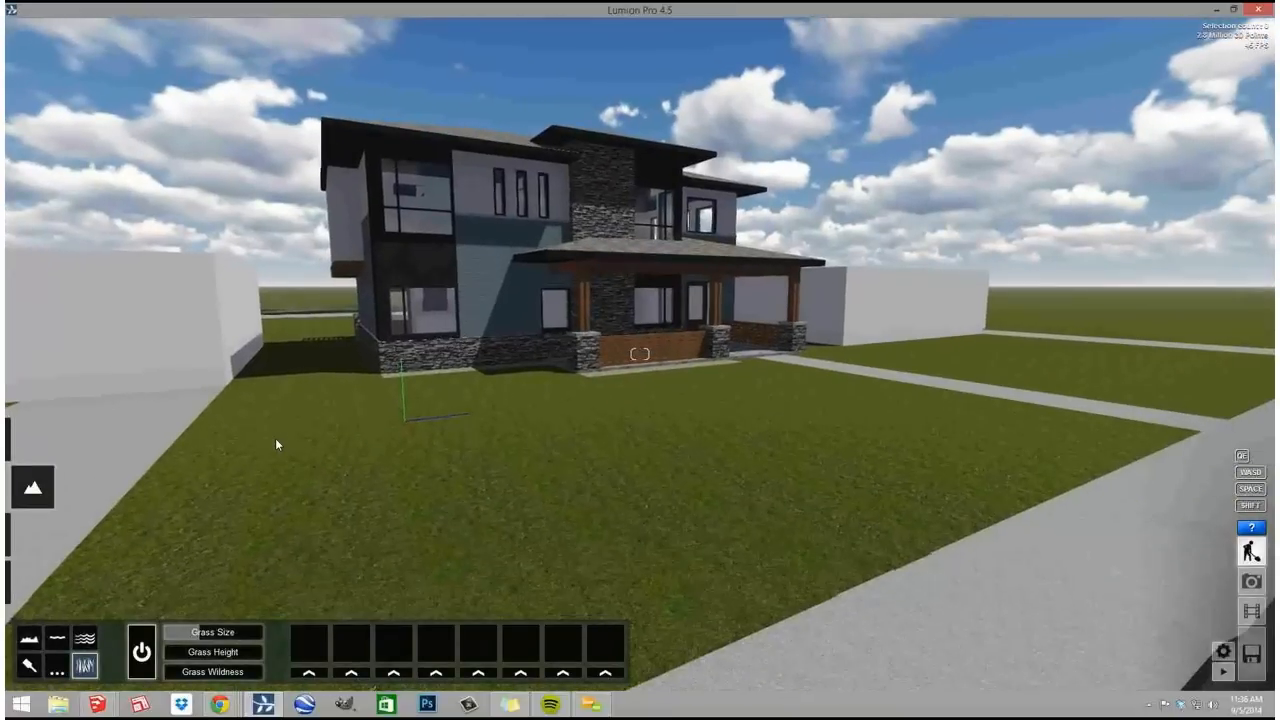
- Raise the lawn's grass height to about 3.1 and slightly reduce the grass size
key("e")
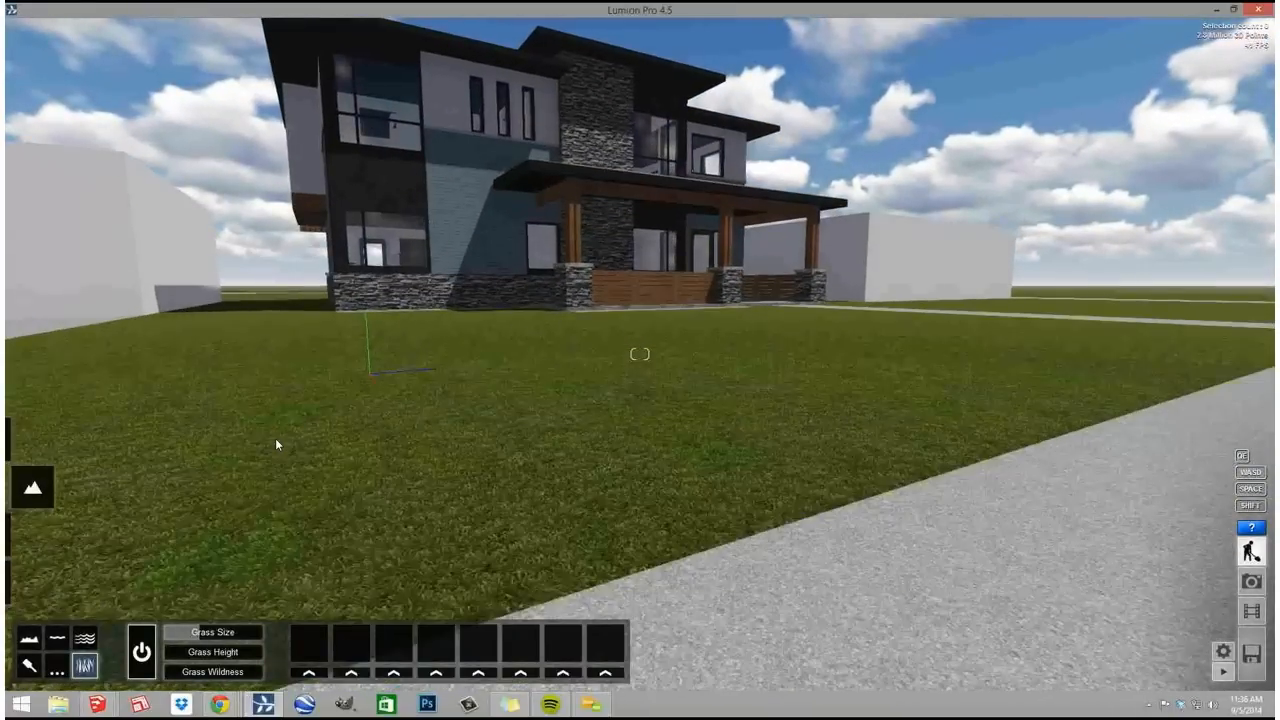
mouse_move(193, 650)
left_mouse_down()
mouse_move(248, 652)
mouse_move(183, 632)
left_mouse_up()
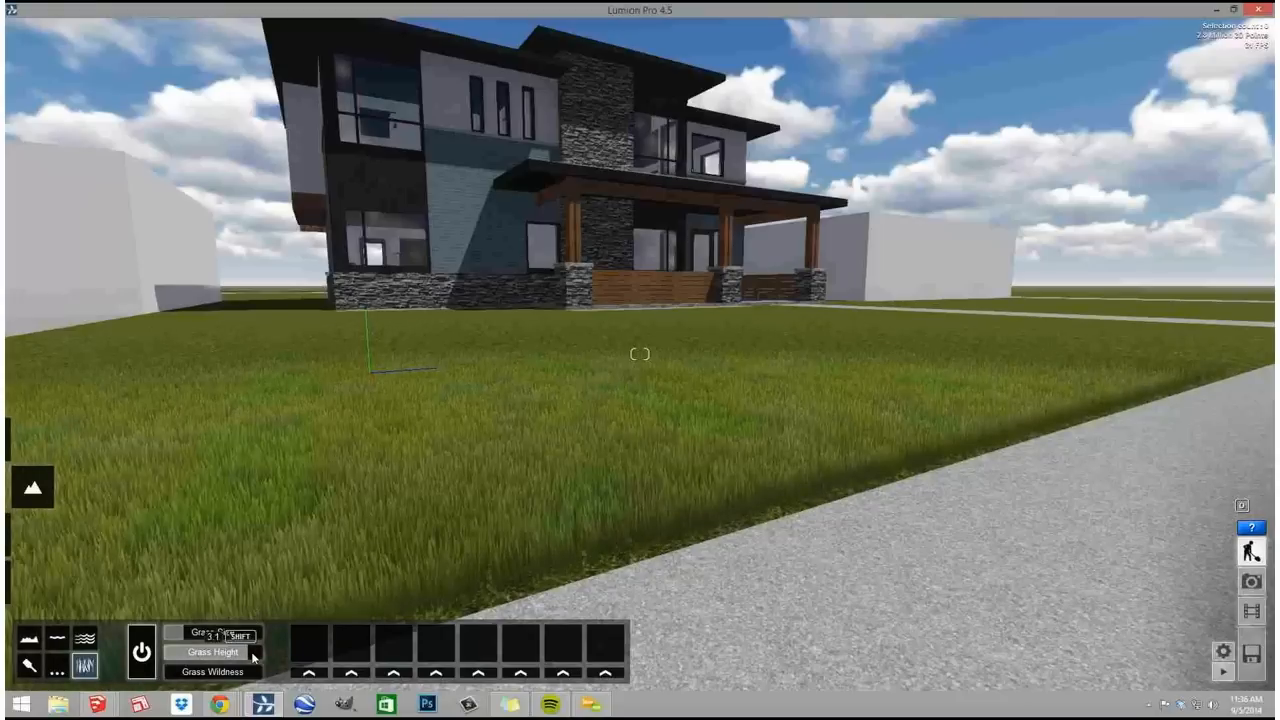
right_click_drag(252, 657, 305, 480)
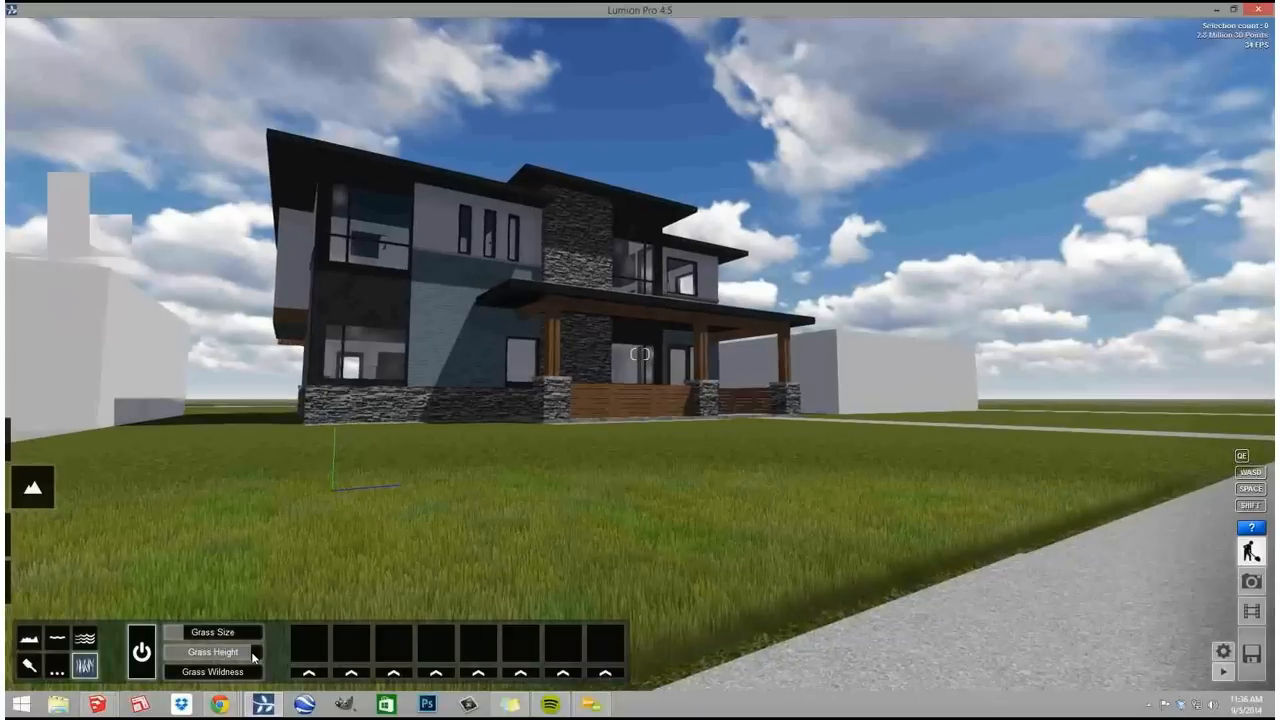
- Choose a slender green tree from the small leaf trees in the Nature Library for placement
mouse_move(30, 545)
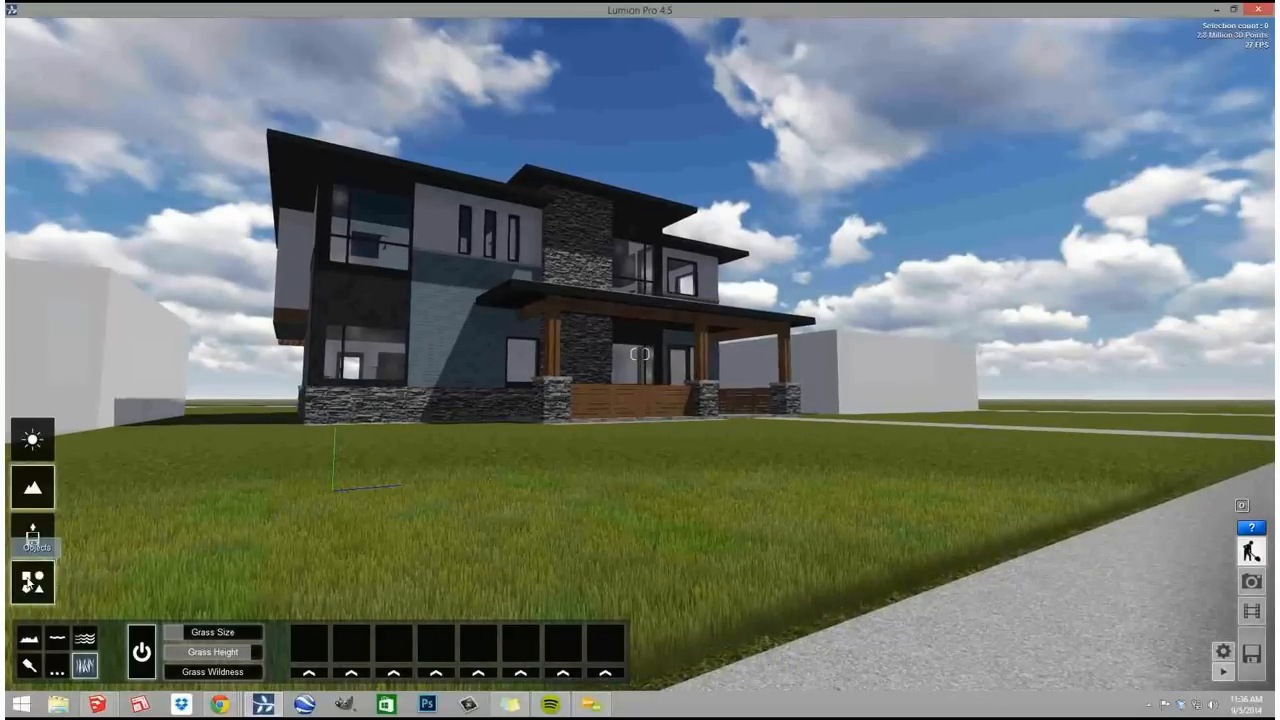
left_click(36, 582)
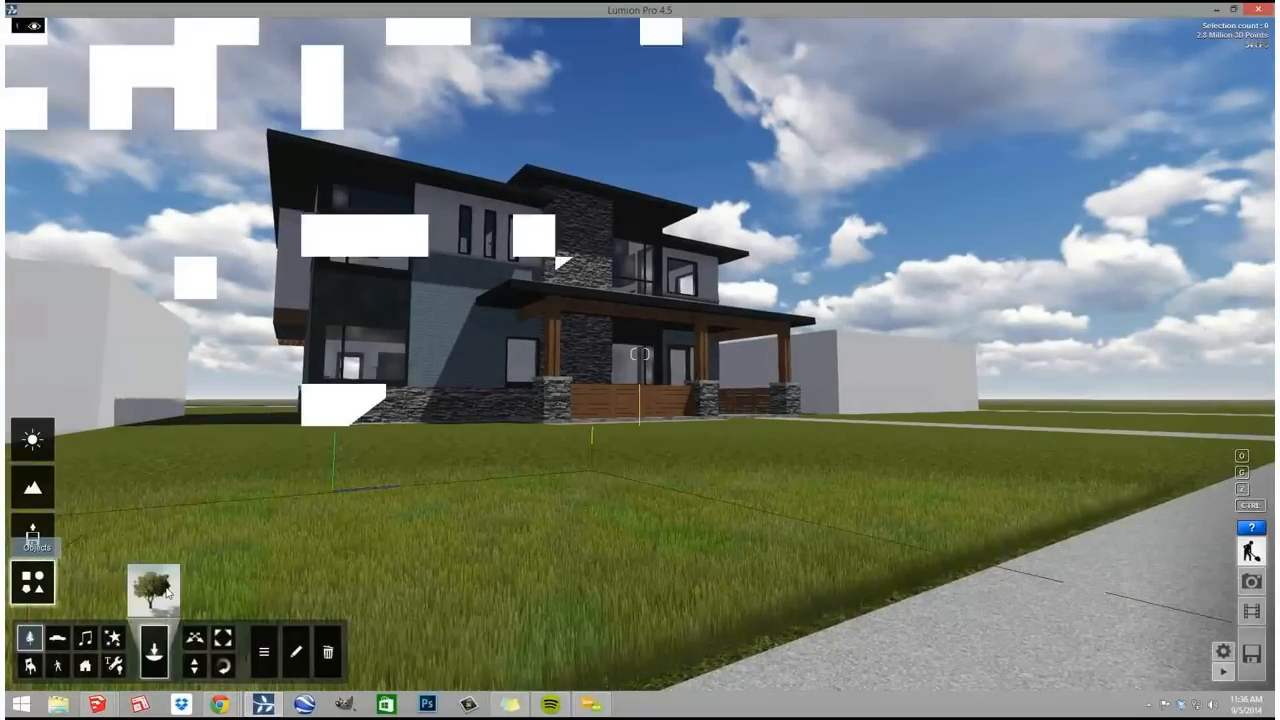
left_click(148, 586)
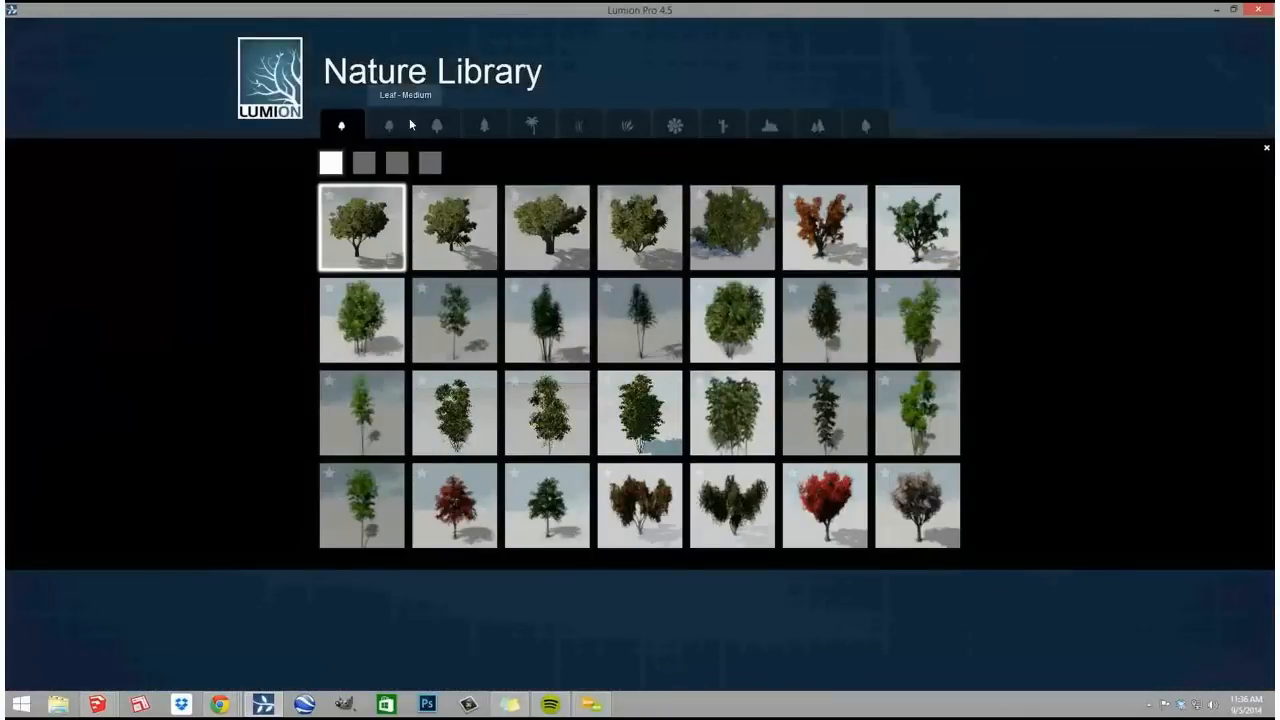
left_click(389, 125)
left_click(436, 125)
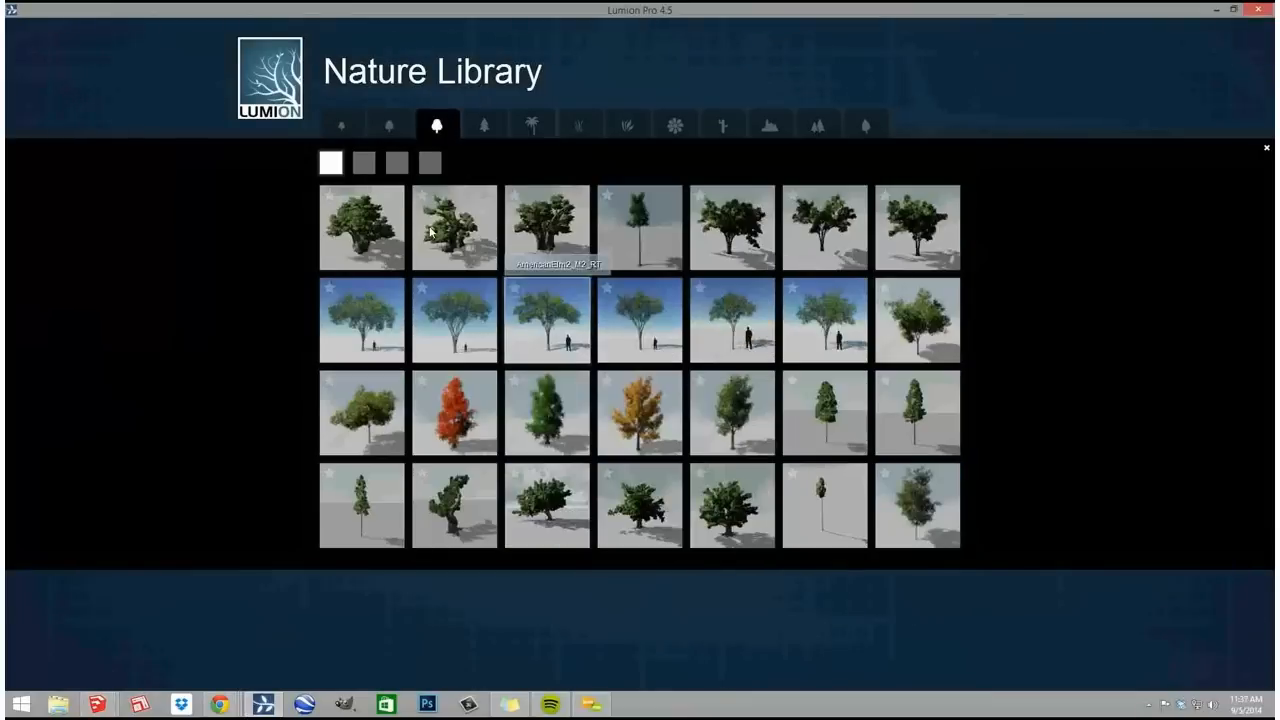
left_click(341, 125)
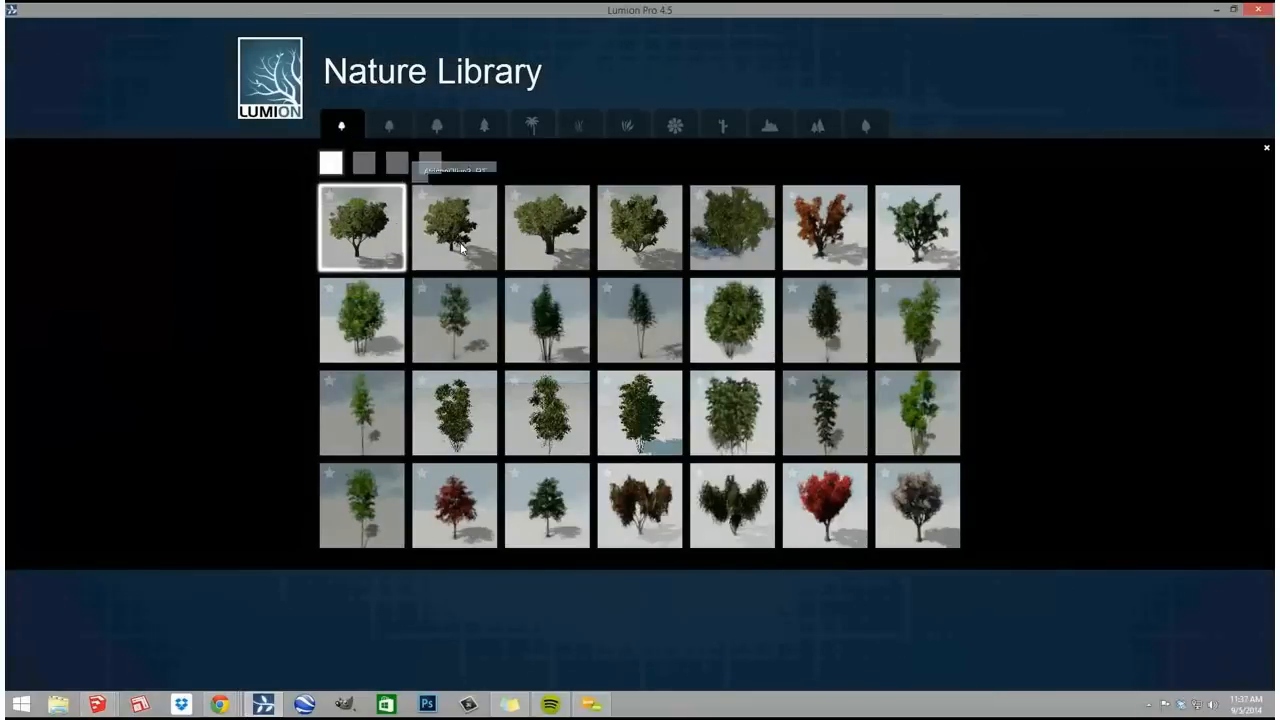
left_click(548, 413)
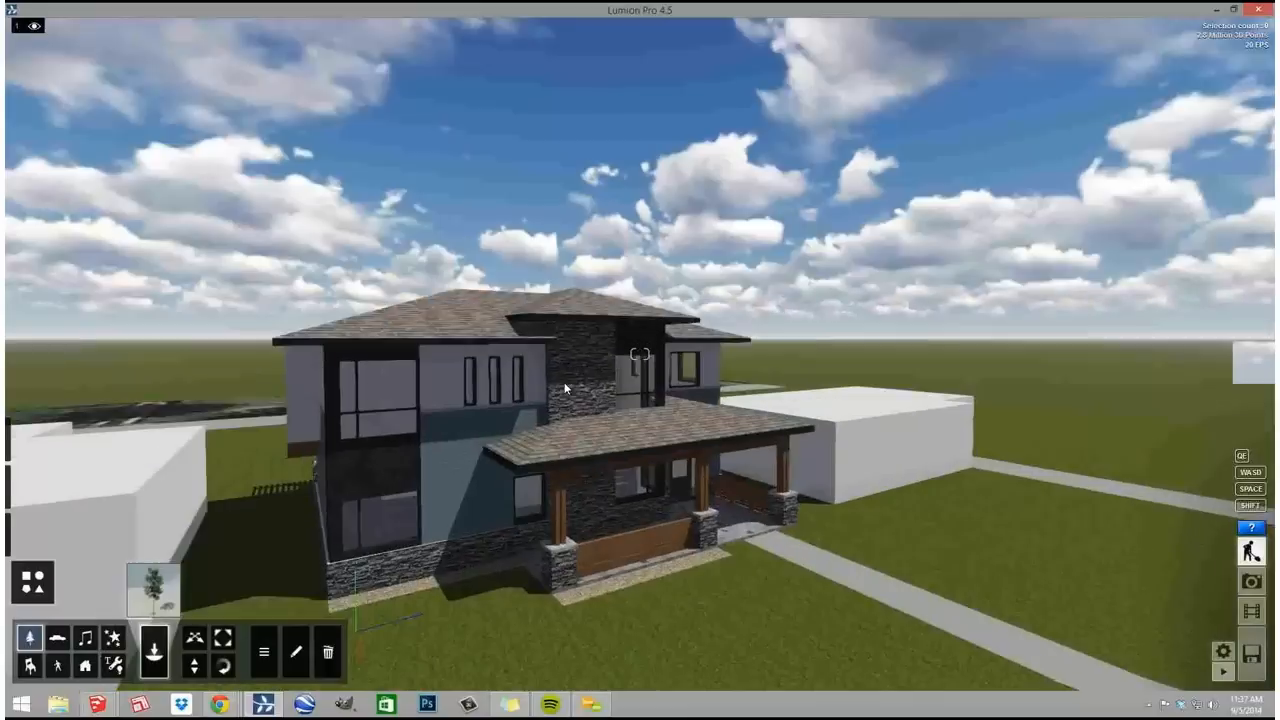
- Place four of the chosen trees, two on each side of the house's front yard
right_click_drag(564, 387, 452, 373)
key("s")
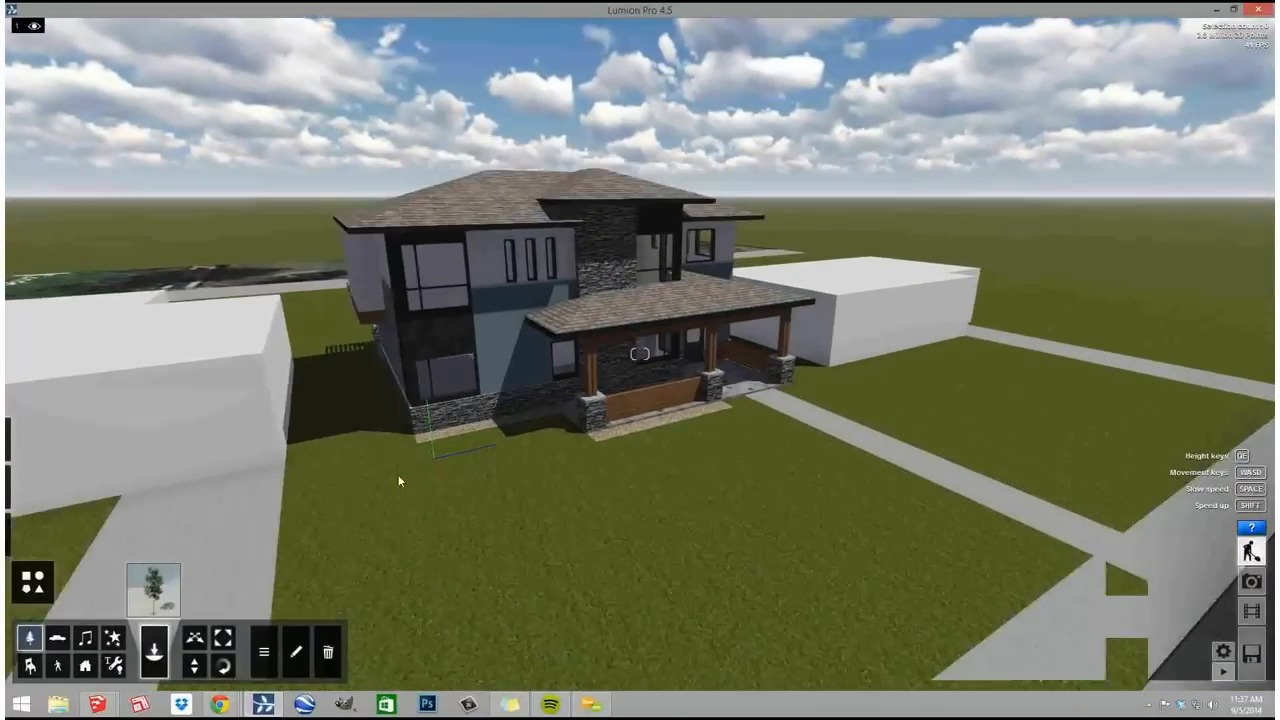
left_click(372, 495)
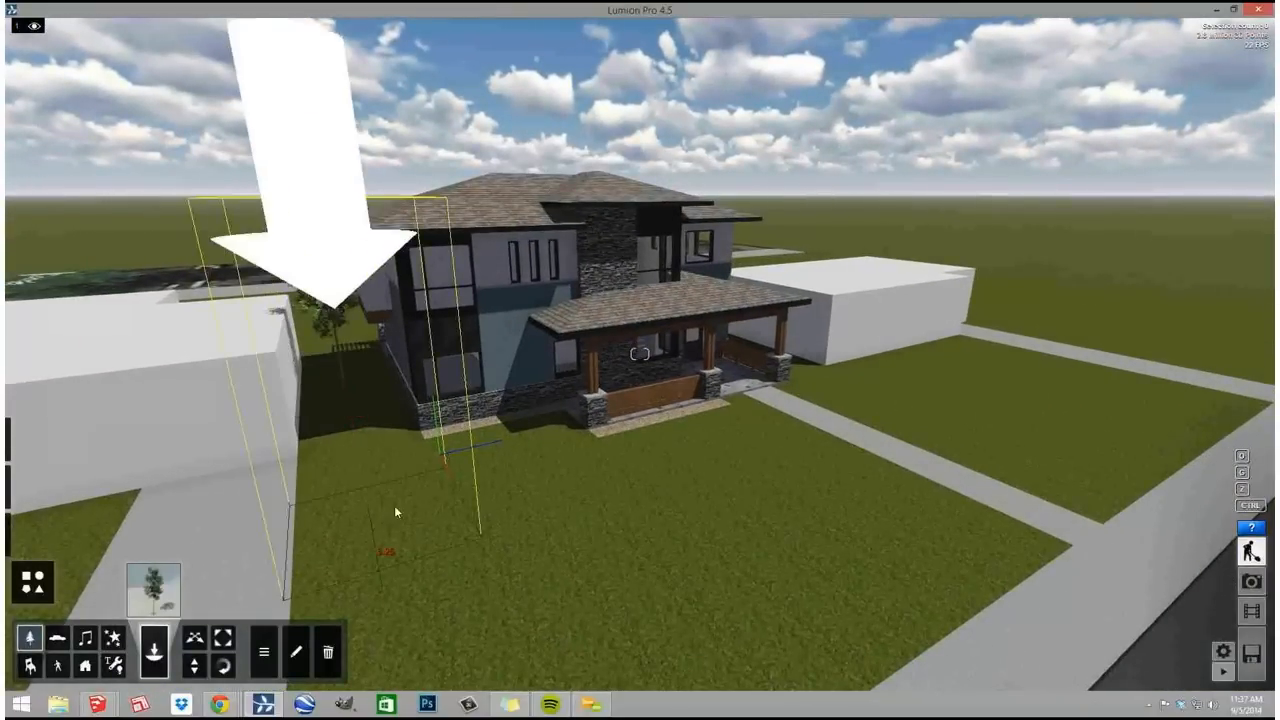
left_click(847, 388)
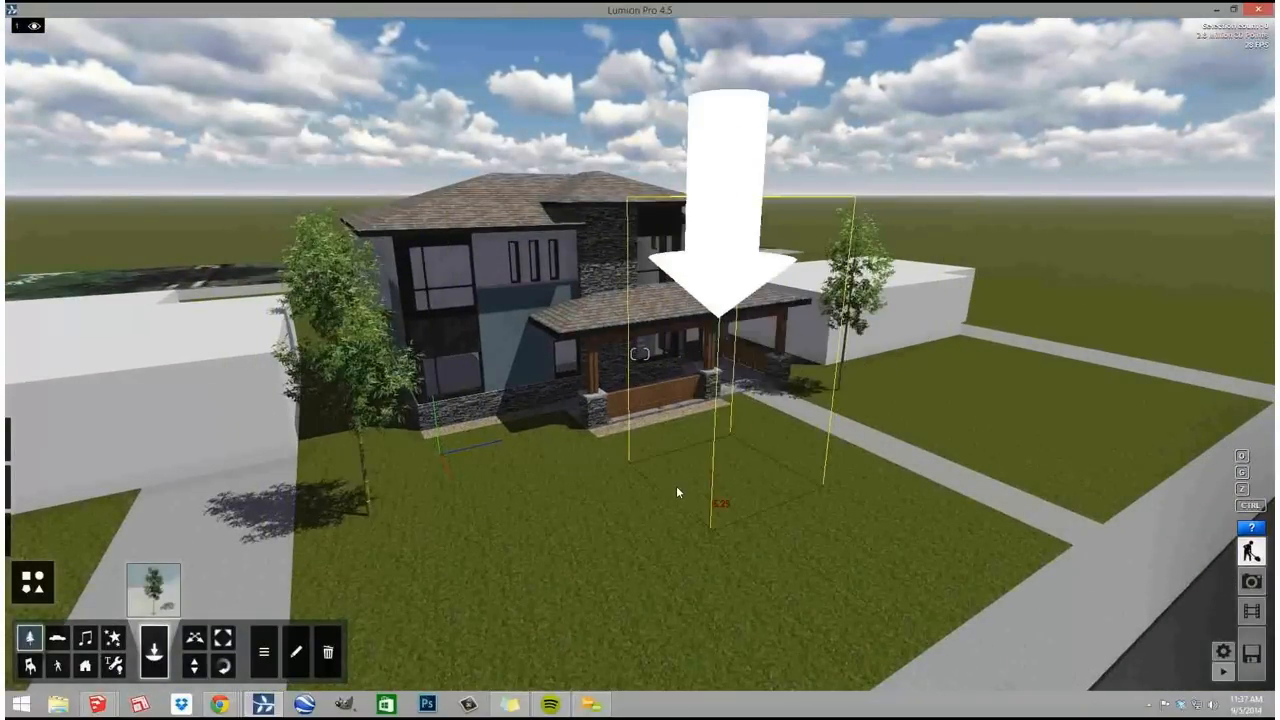
left_click(944, 374)
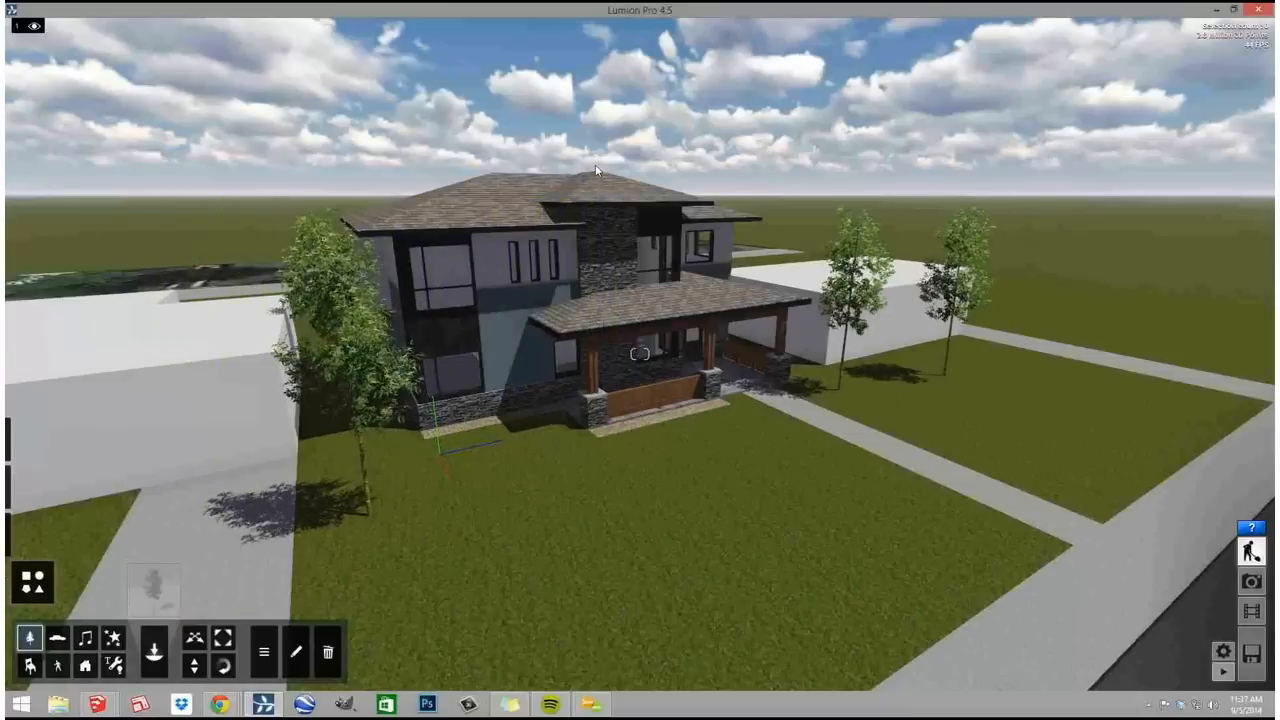
- Reposition the sun to the northeast so that it lights the front facade of the house
right_click_drag(595, 165, 598, 380)
key("w")
key("e")
key("e")
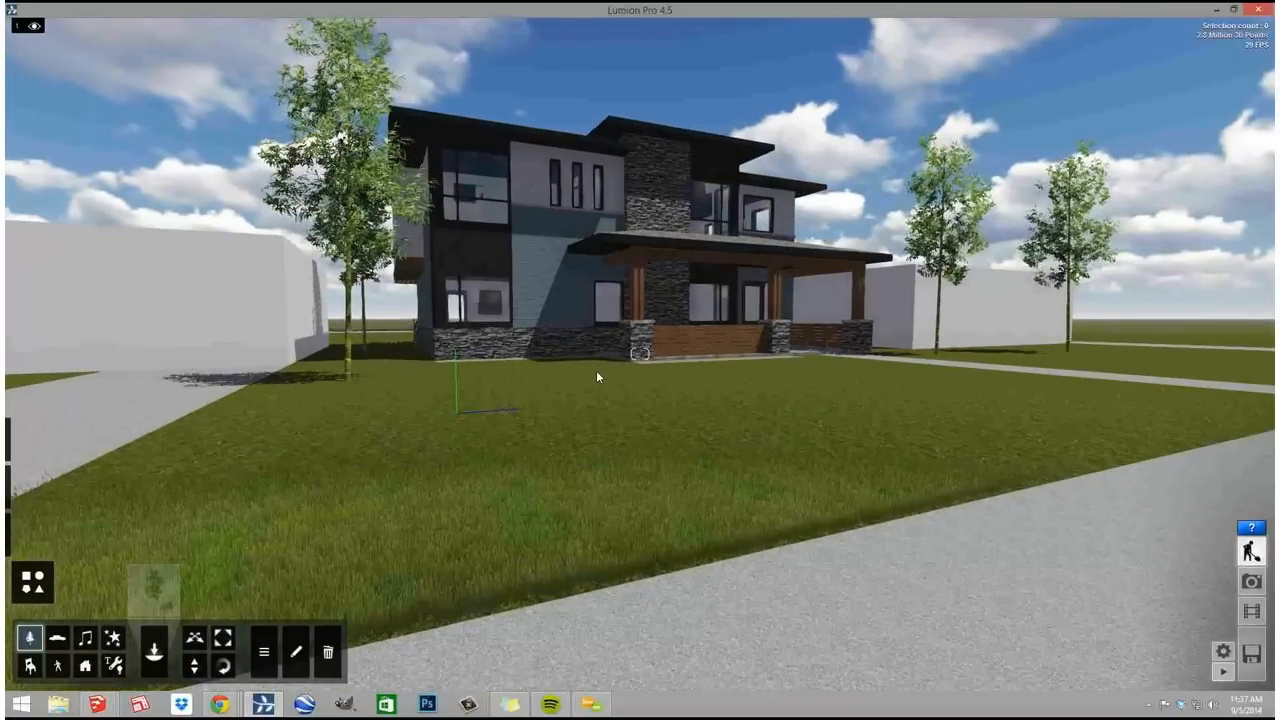
key("w")
right_click_drag(596, 376, 597, 380)
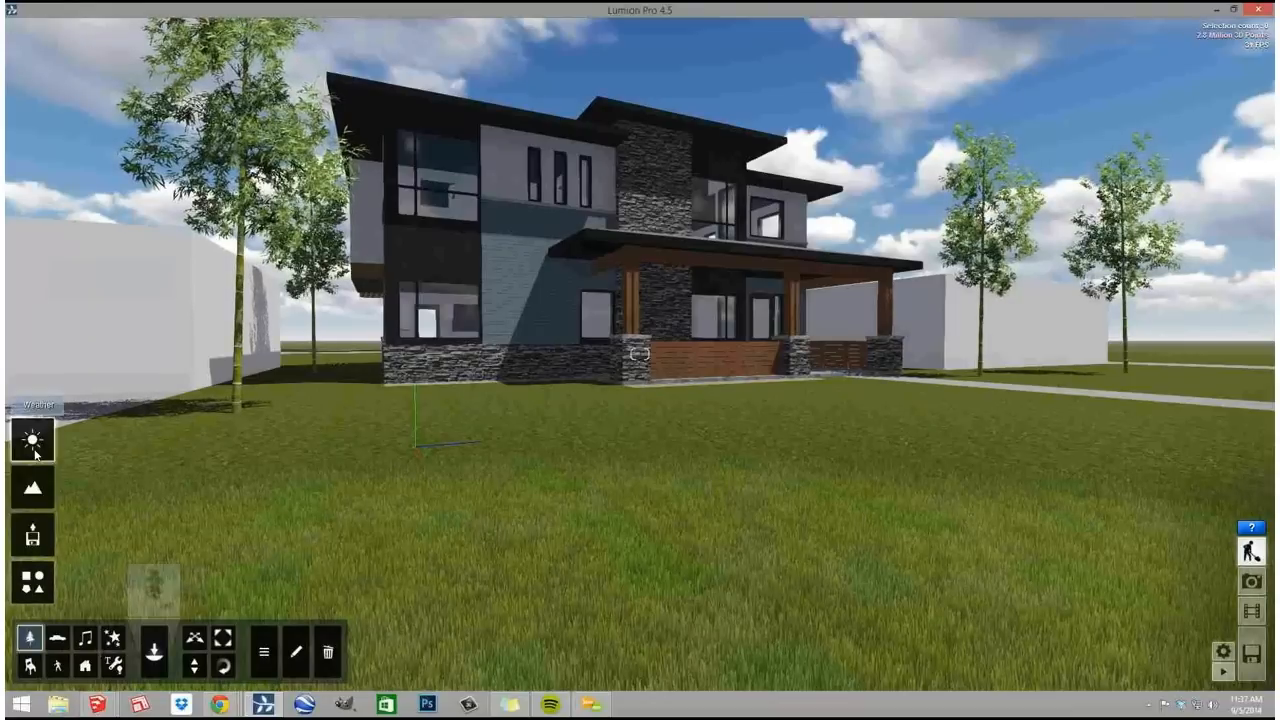
left_click(34, 448)
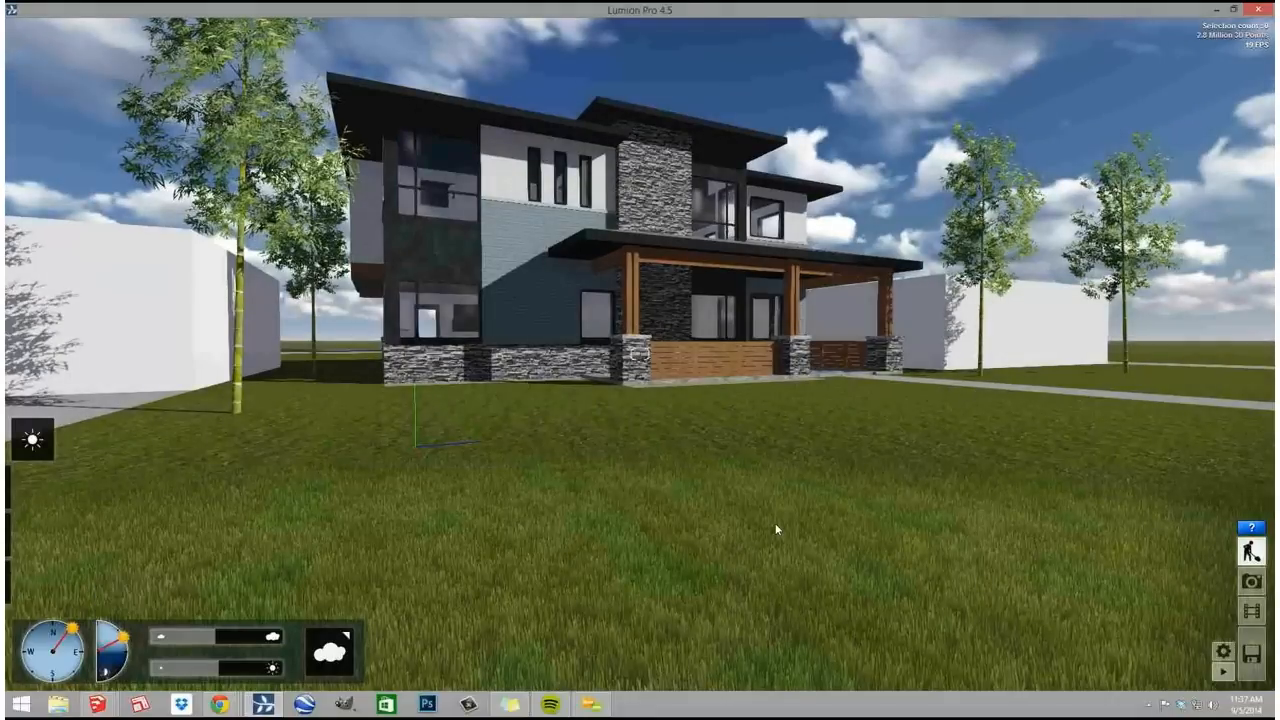
right_click_drag(776, 525, 775, 526)
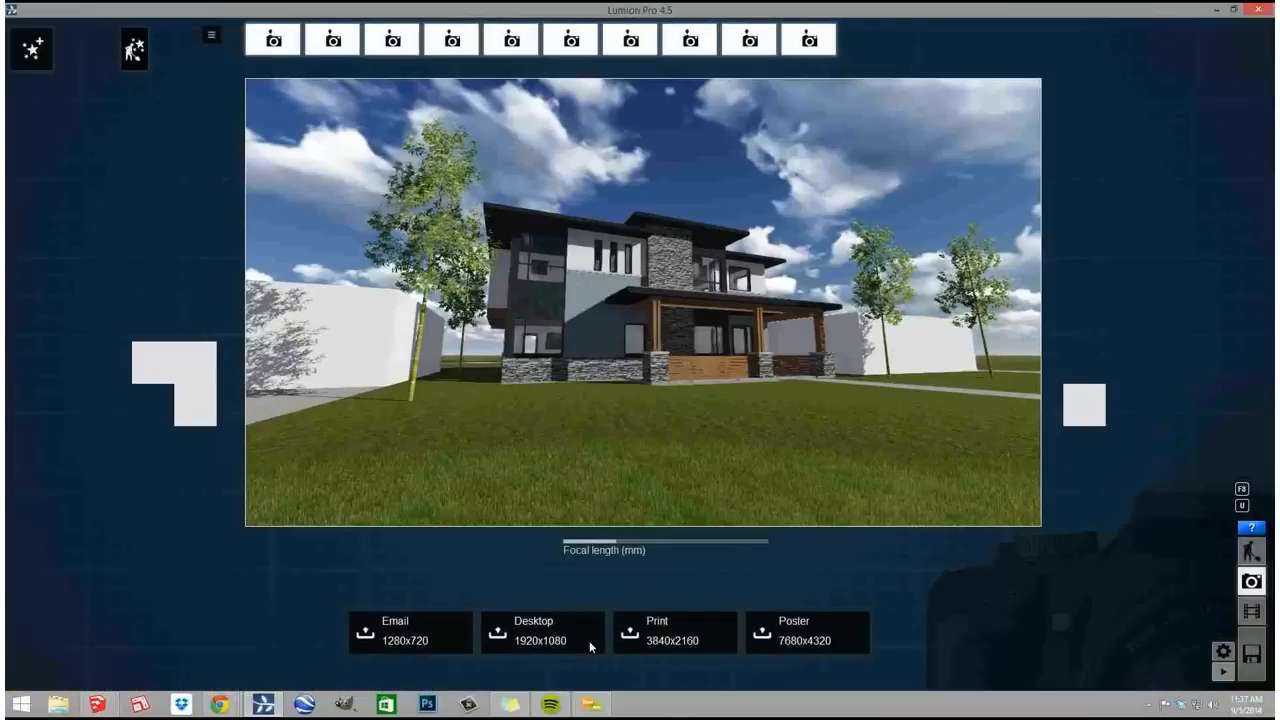
- Render the photo at Print size, 3840x2160, and save it as bitmap 1 in the desktop's TEMP folder
left_click(698, 642)
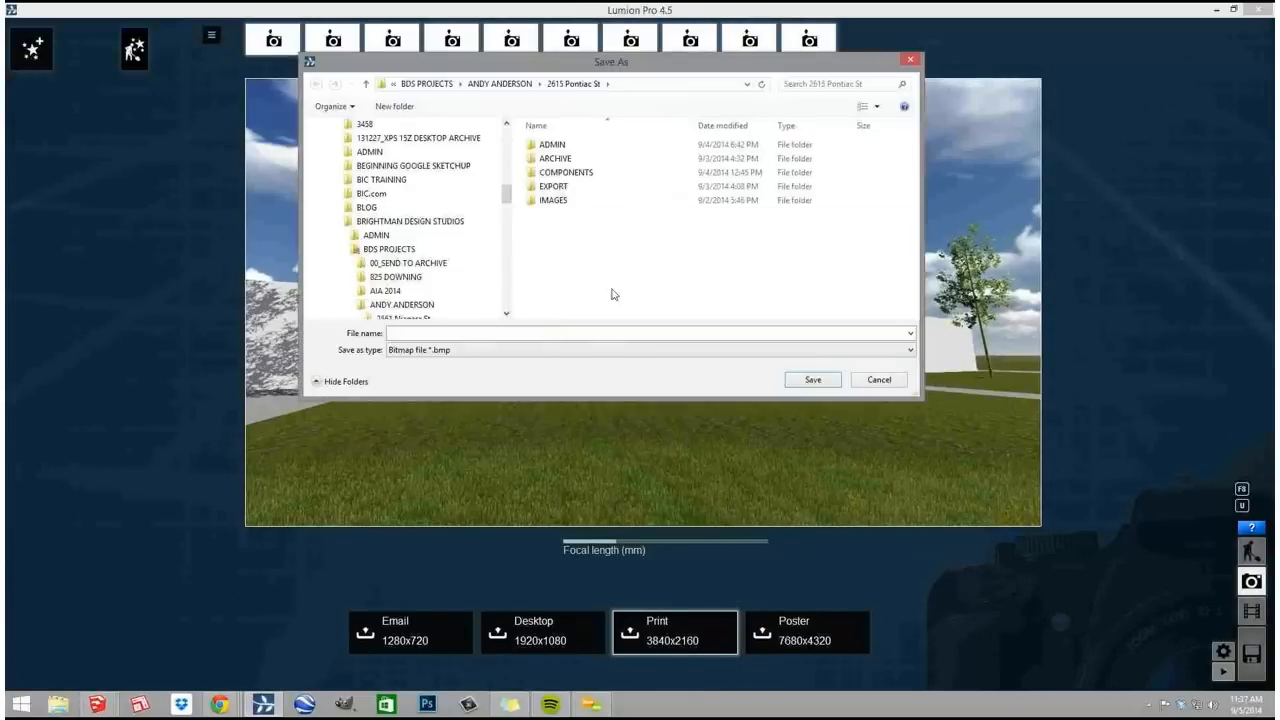
scroll(410, 220, "up", 15)
left_click(344, 227)
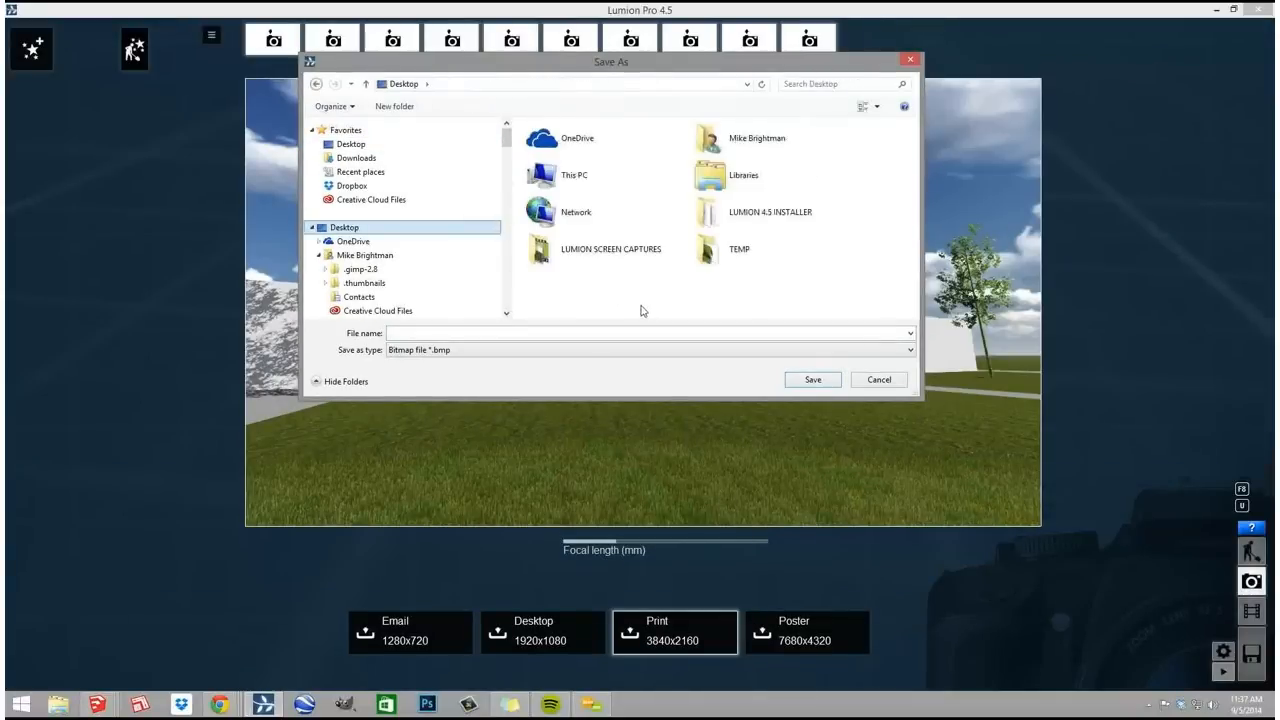
double_click(735, 258)
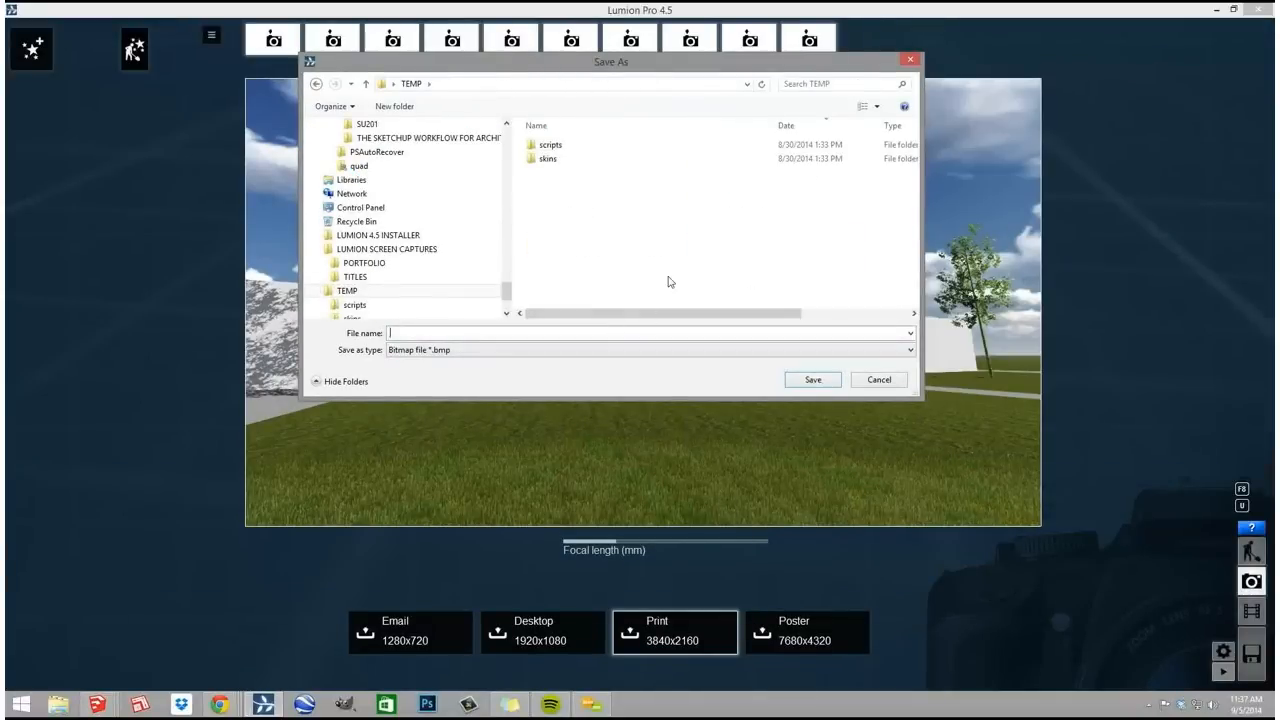
type("1")
key("Return")
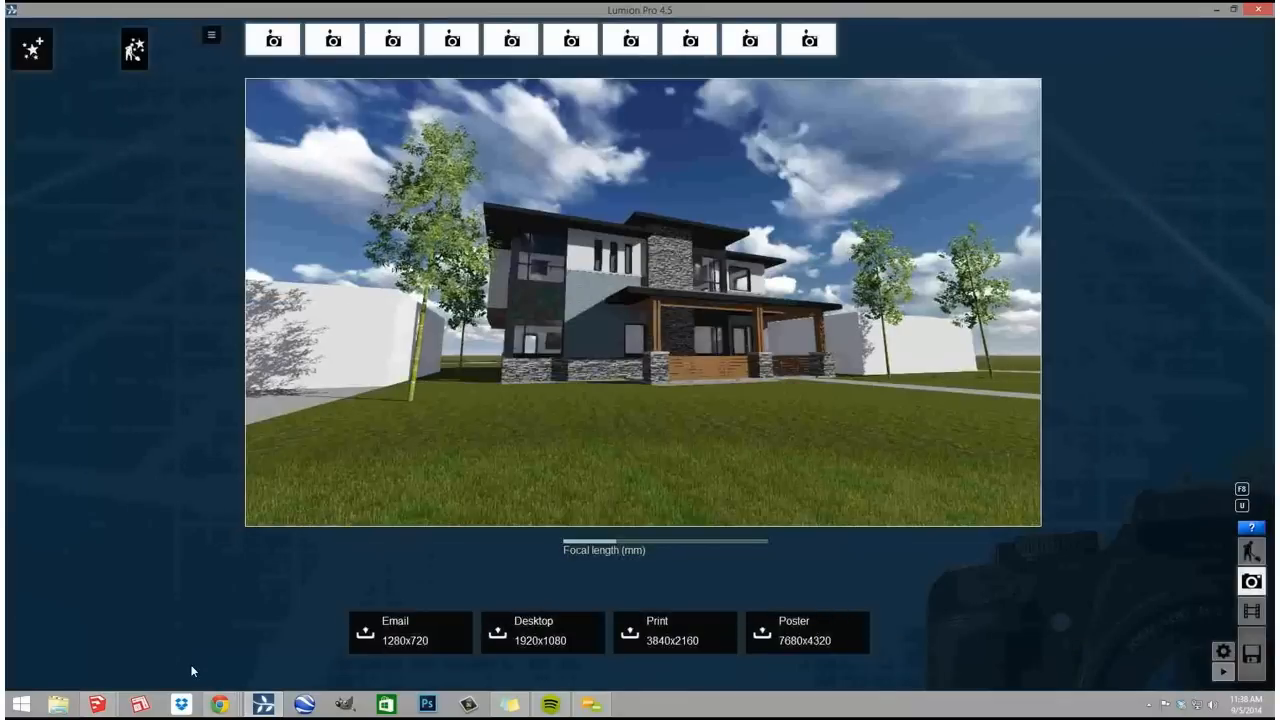
- Switch to File Explorer and open the rendered image 1.bmp from the desktop's TEMP folder
left_click(57, 705)
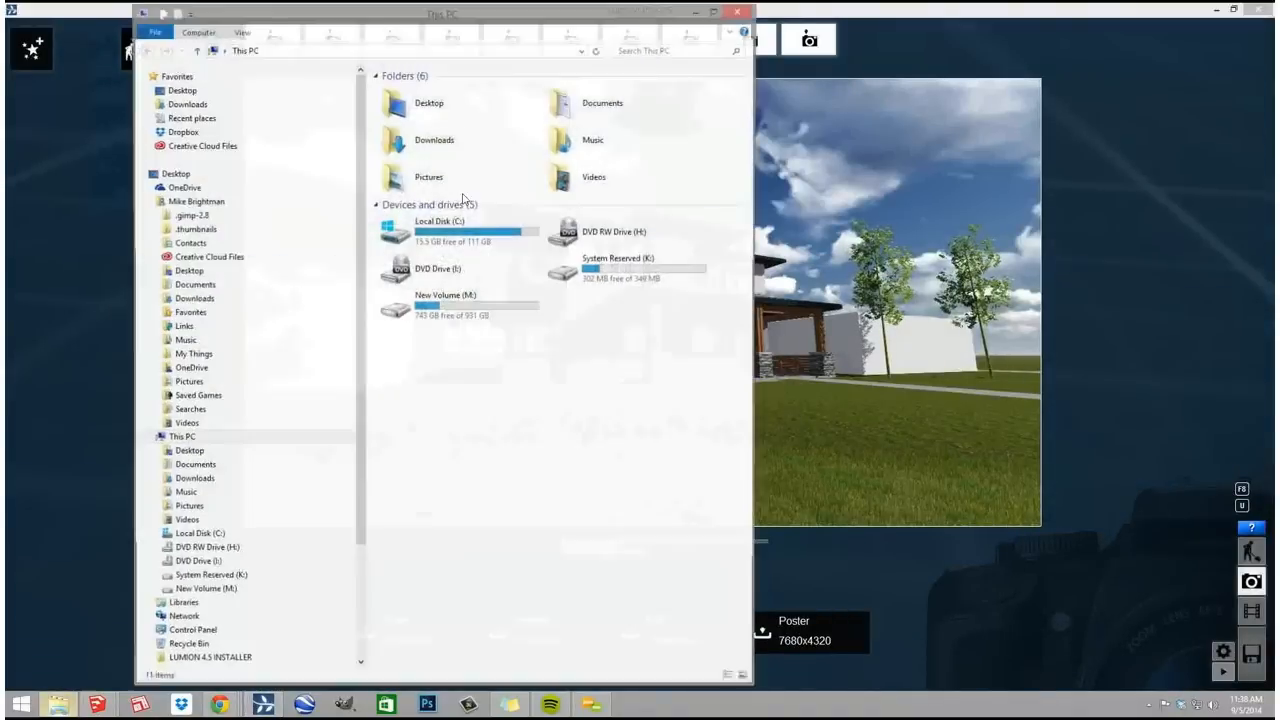
double_click(418, 105)
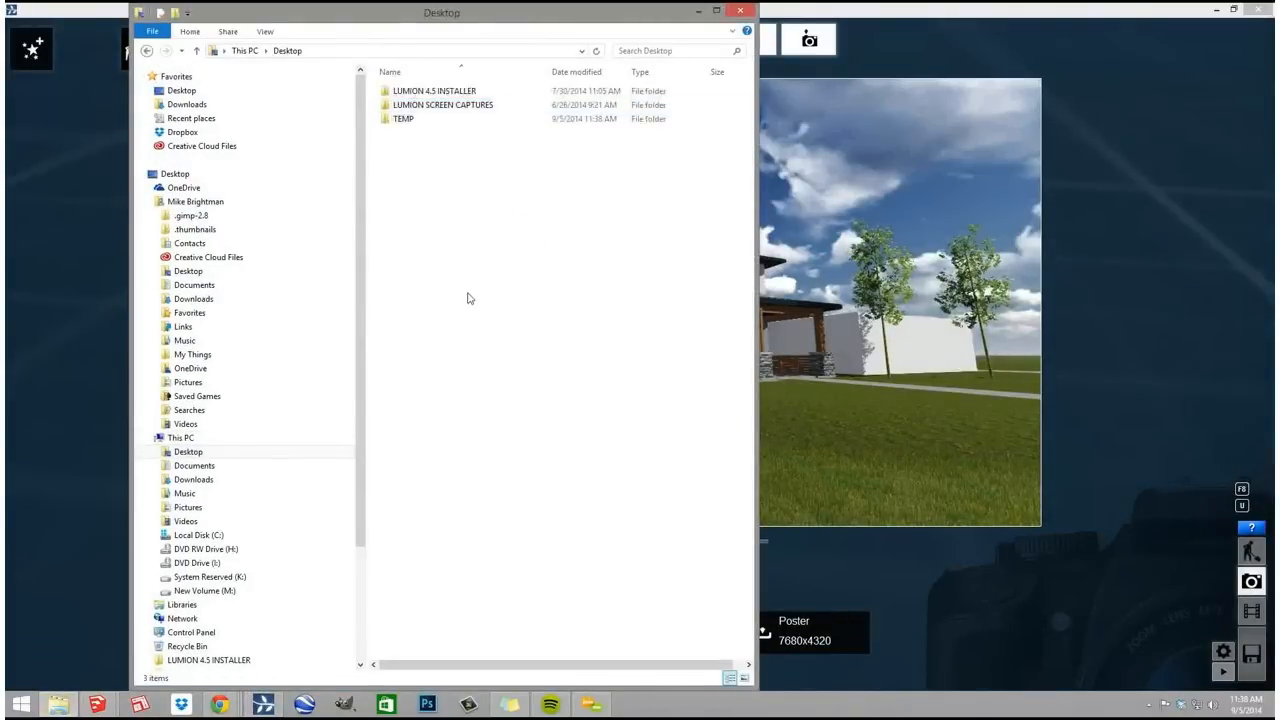
double_click(423, 120)
left_click(433, 119)
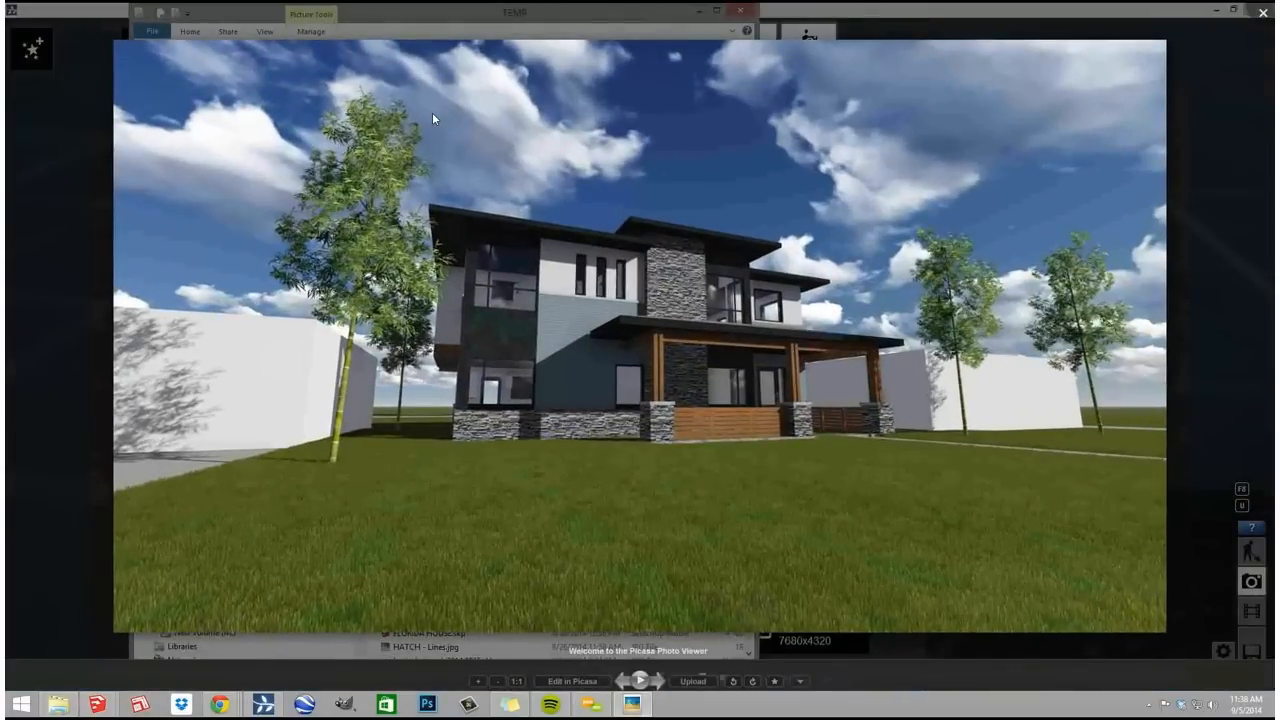
- Examine the rendering's trees, stone facade, porch and sky at actual size, close it and return to Lumion
left_click(517, 682)
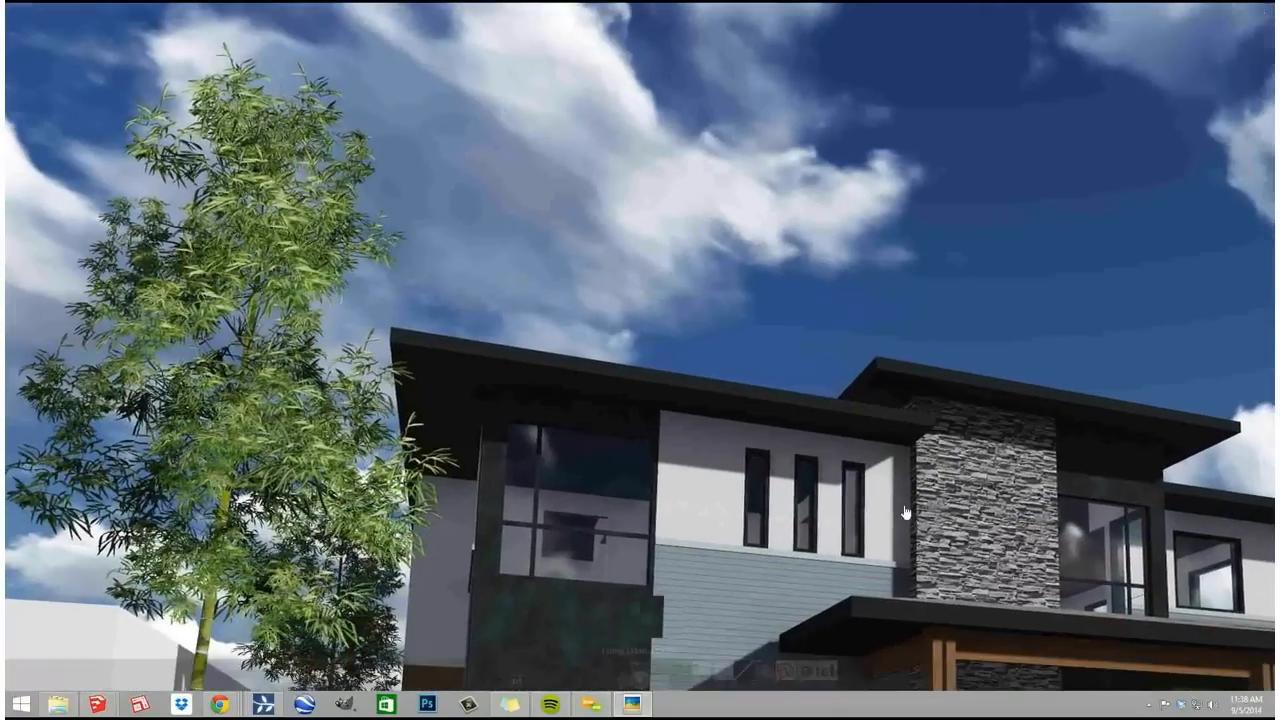
left_click_drag(906, 512, 517, 234)
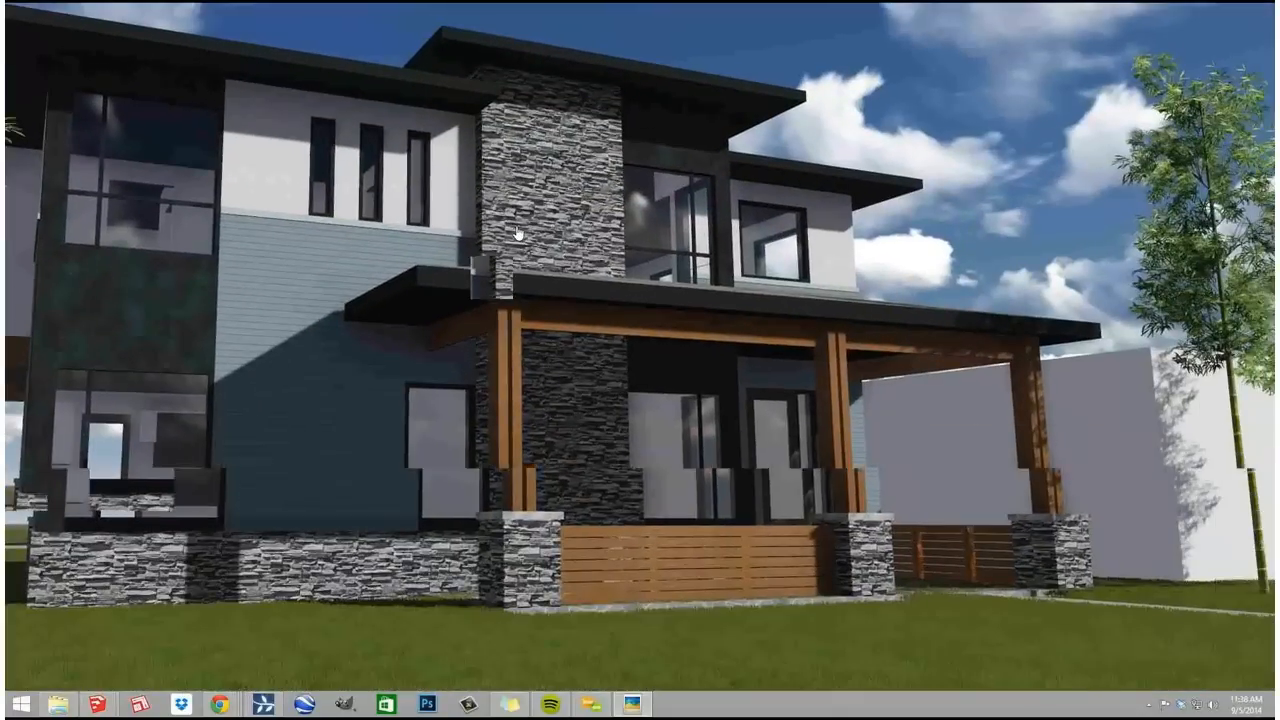
left_click_drag(929, 460, 451, 420)
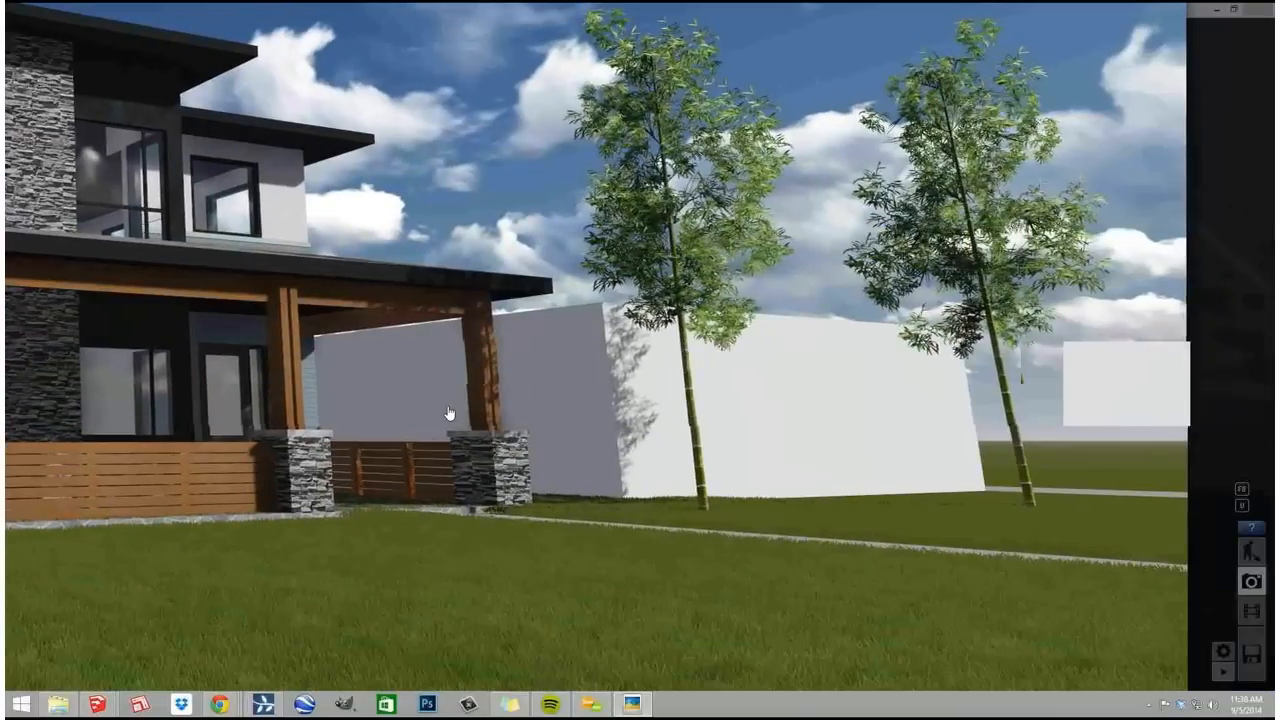
scroll(887, 448, "down", 3)
scroll(887, 448, "down", 1)
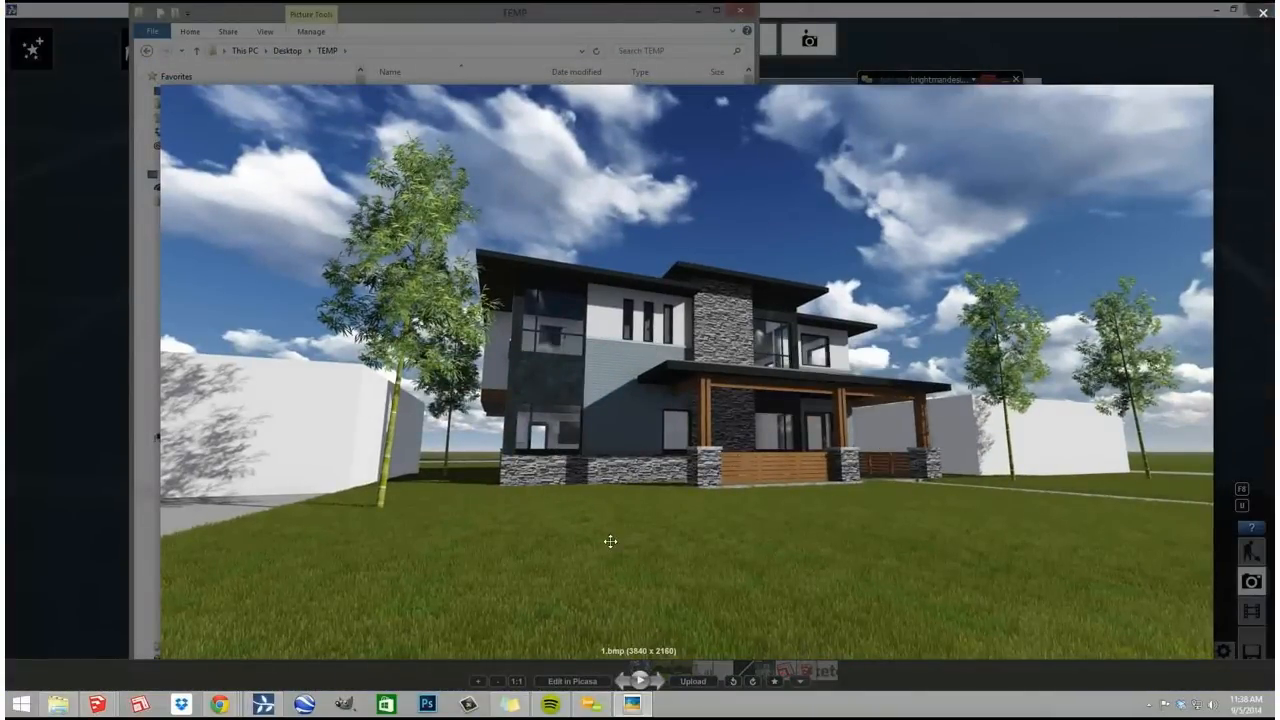
scroll(610, 541, "down", 3)
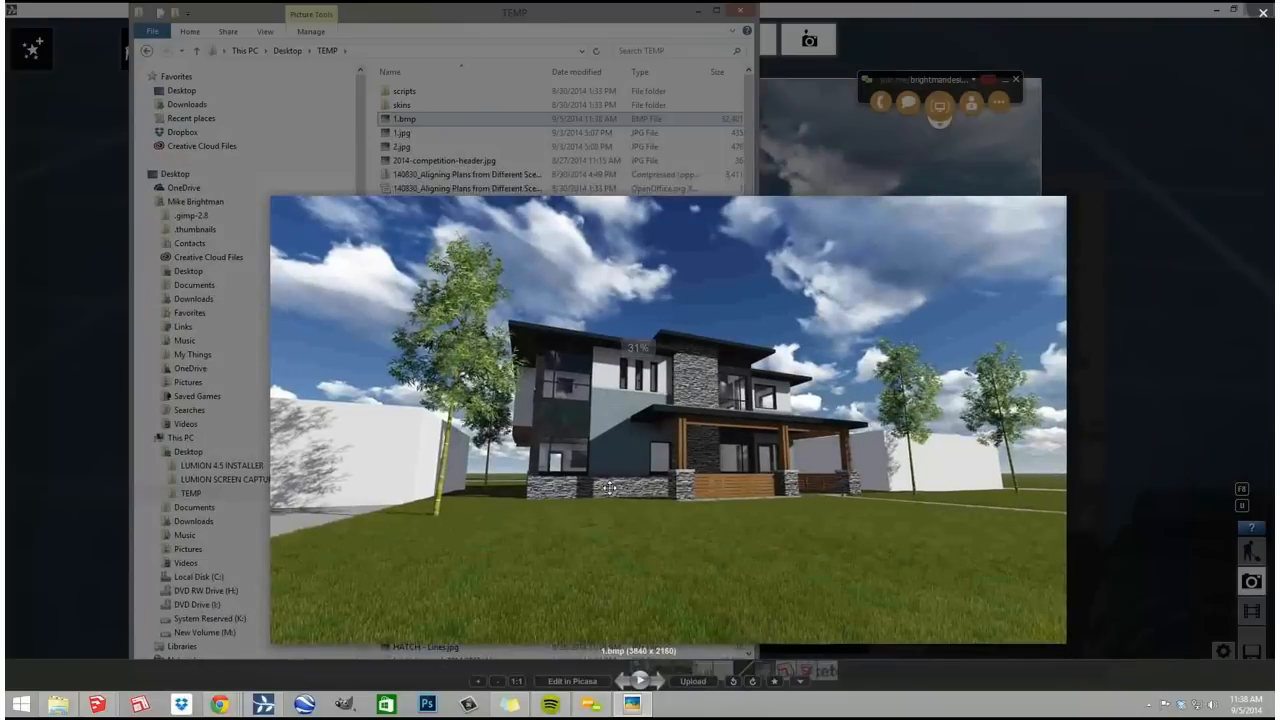
key("Escape")
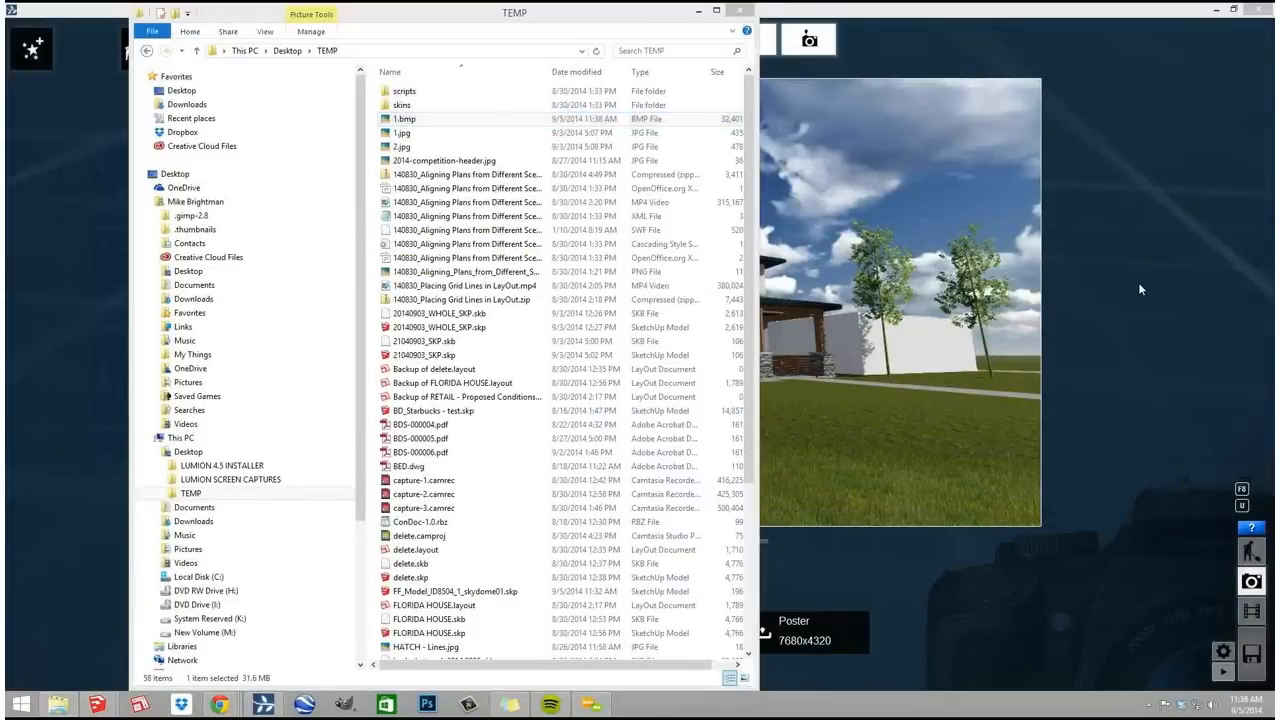
left_click(1110, 341)
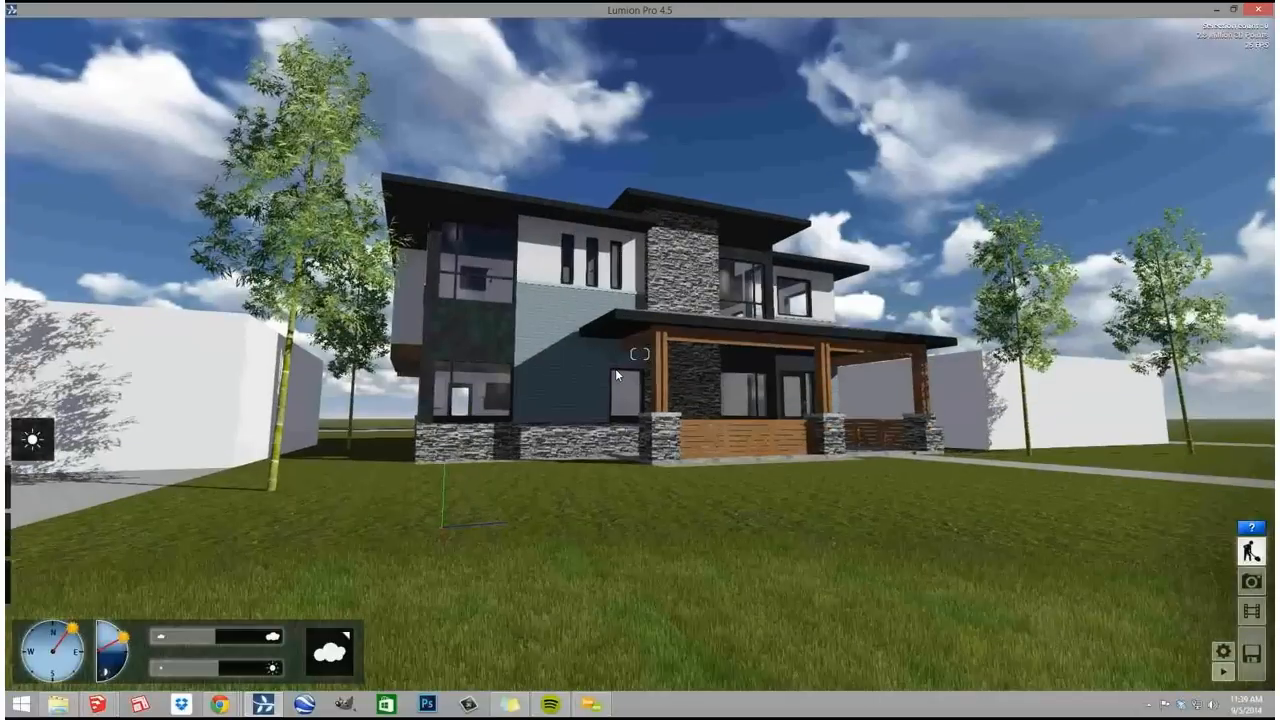
- Choose the American Boxwood shrub from the Plant category of the Nature Library for placement by the house
right_click_drag(617, 375, 617, 375)
key("q")
left_click(33, 582)
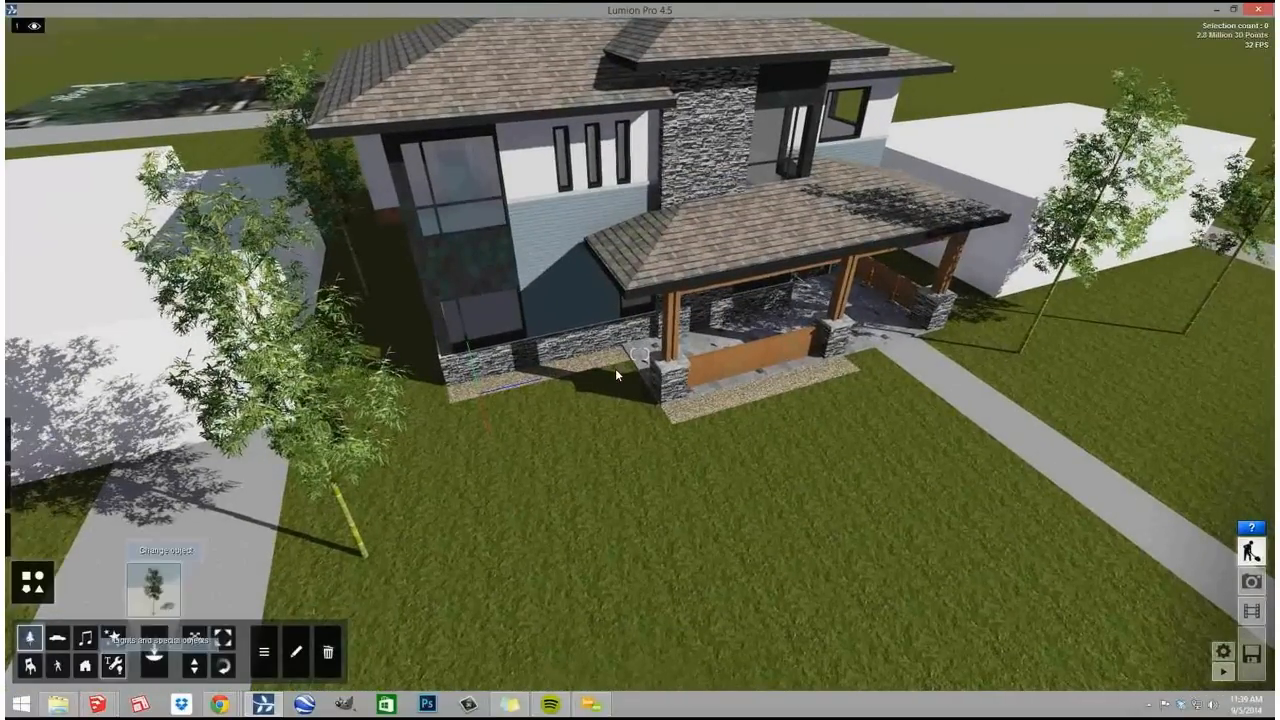
left_click(154, 590)
left_click(580, 127)
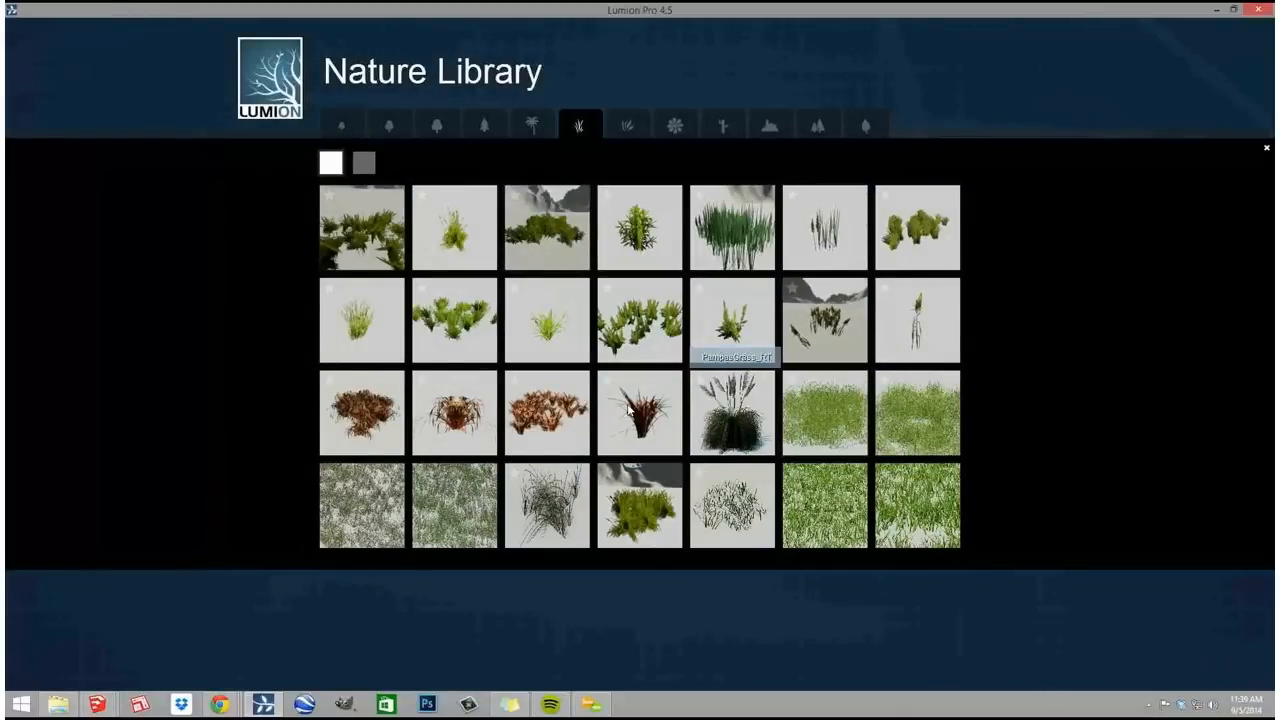
left_click(627, 124)
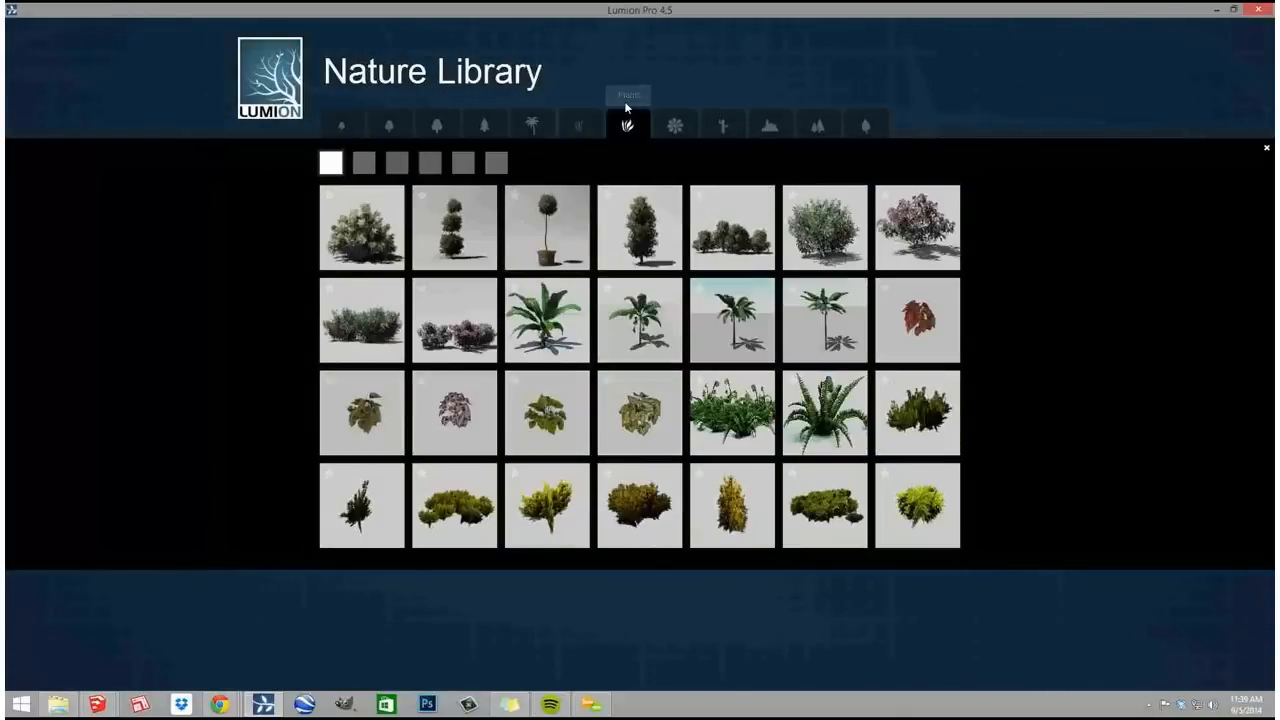
left_click(380, 244)
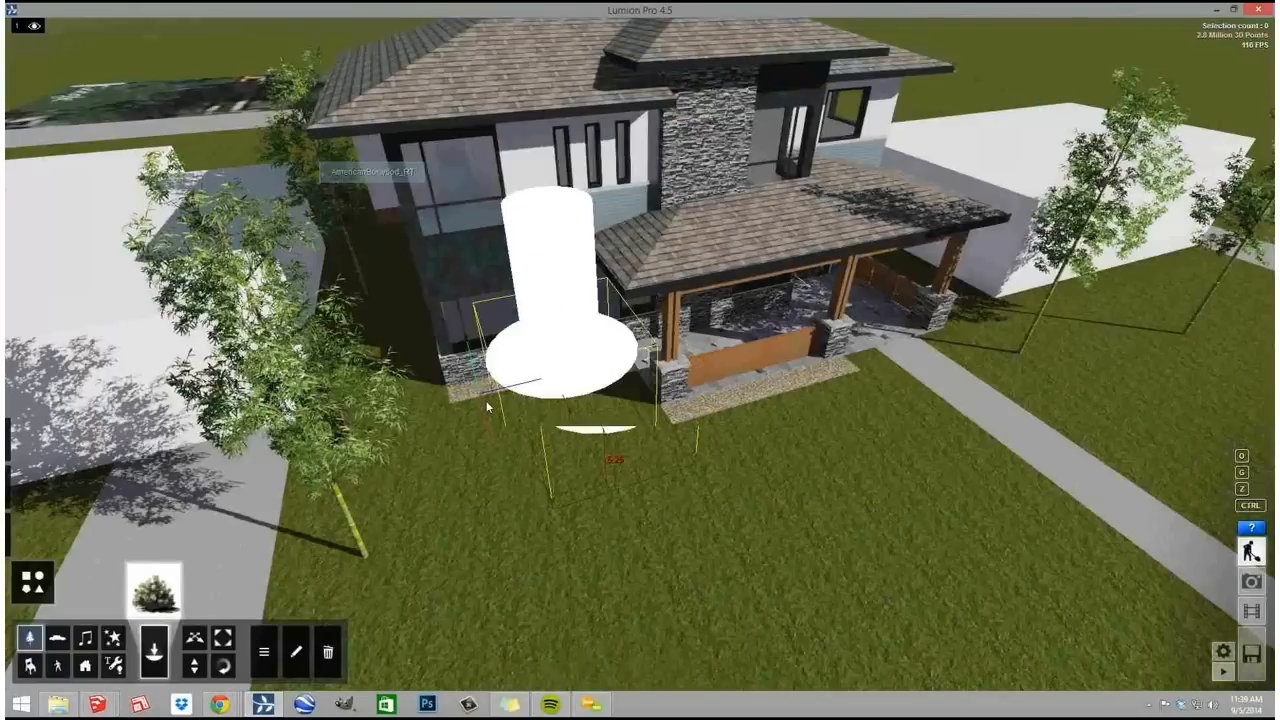
- Place the American Boxwood shrub on the lawn against the house, beside the porch's corner stone pillar
left_click(593, 397)
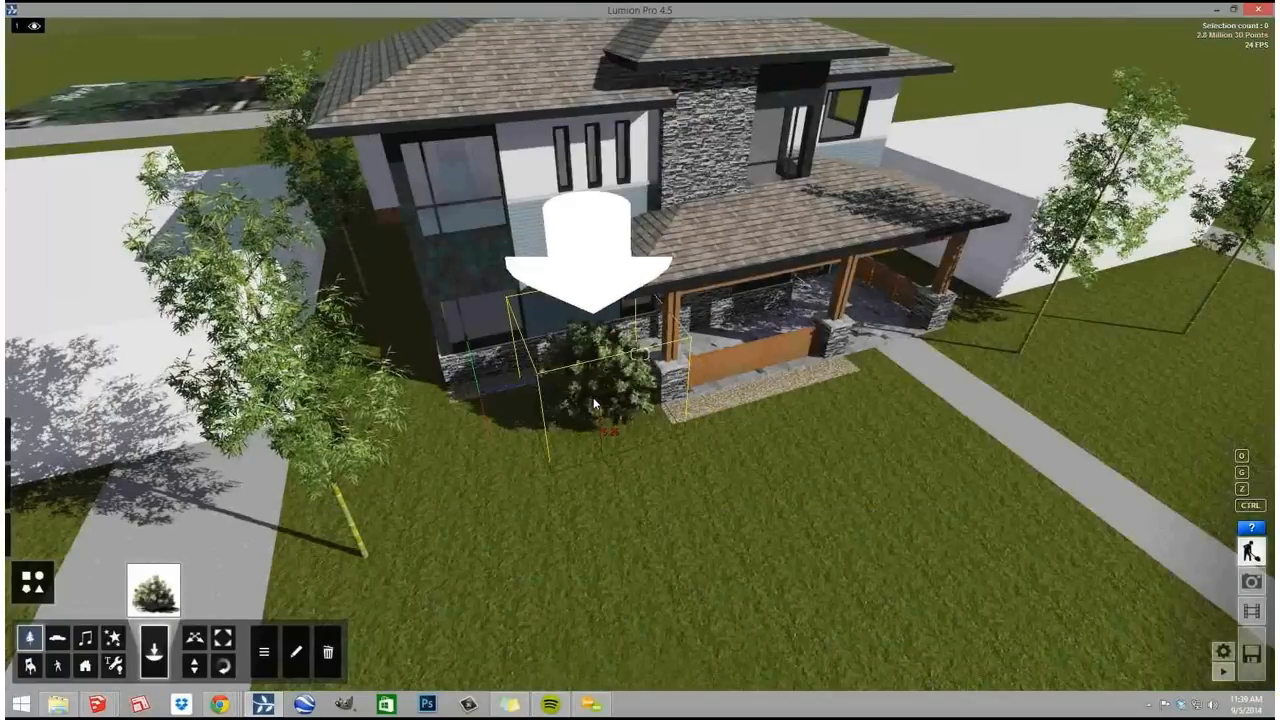
scroll(593, 397, "up", 5)
key("a")
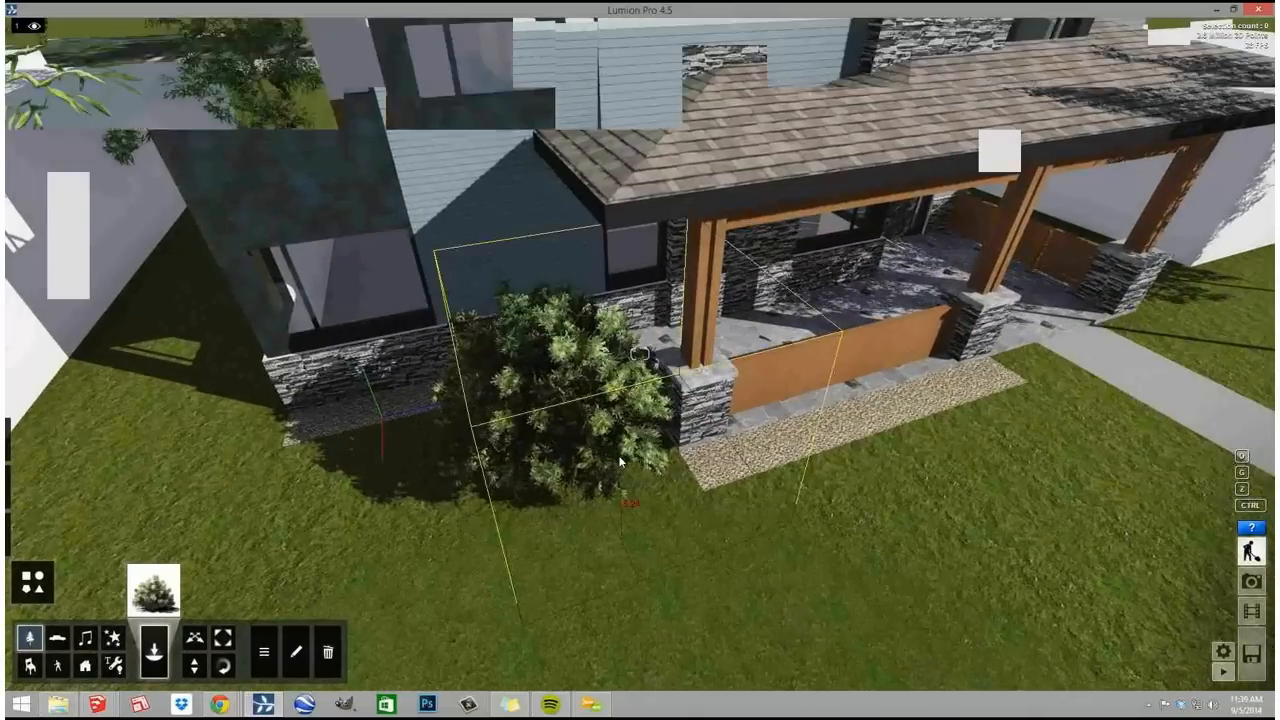
key("d")
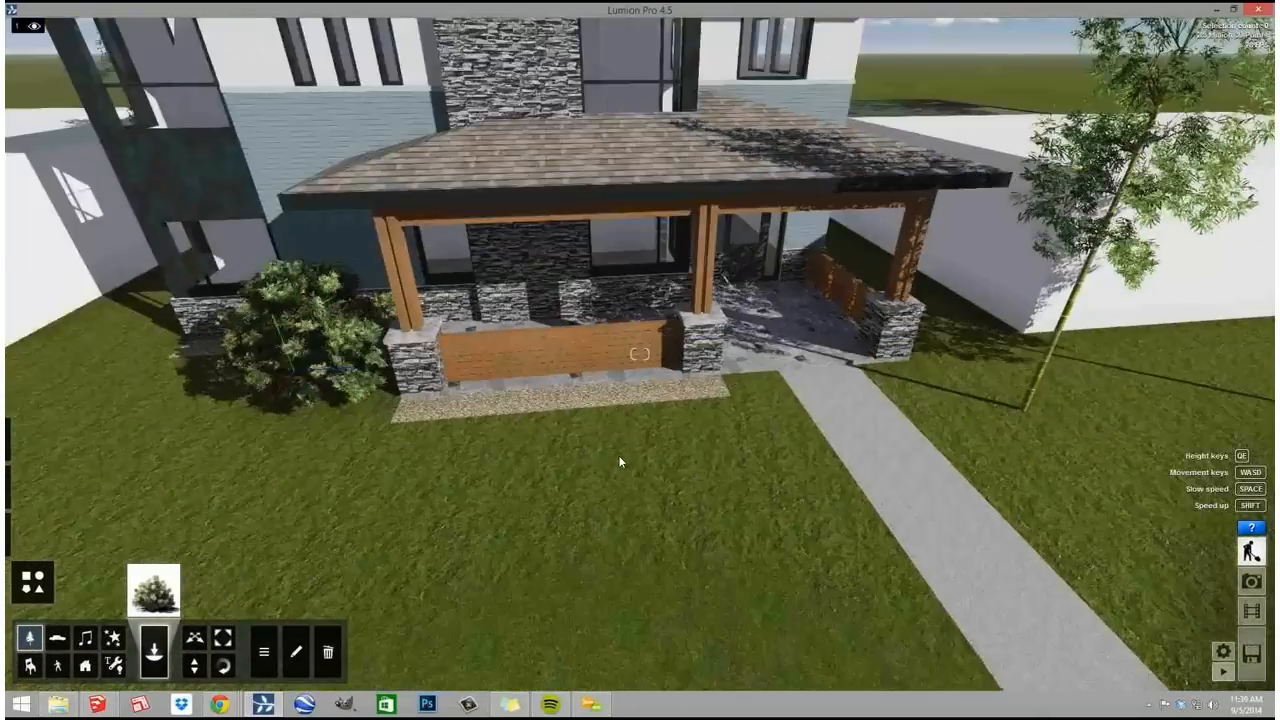
key("w")
- Browse the Nature Library's plant pages and choose the IvyHedge1 hedge for the bed in front of the porch
left_click(153, 590)
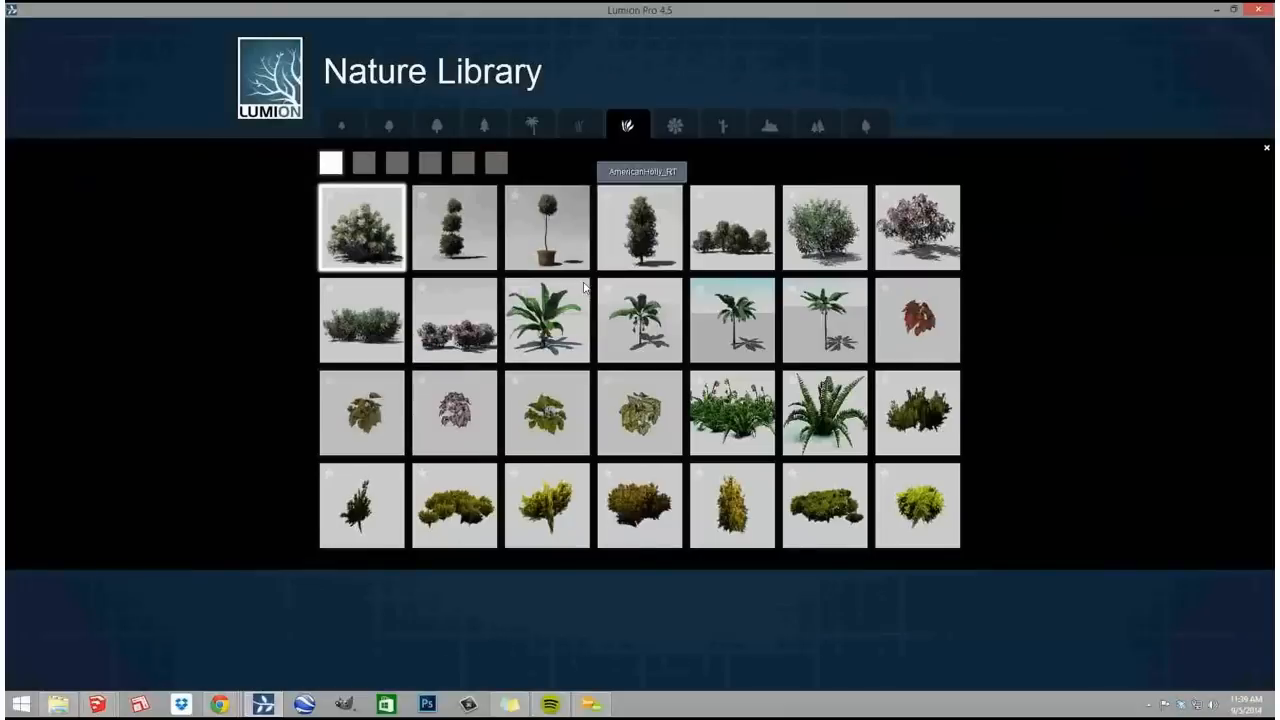
left_click(364, 163)
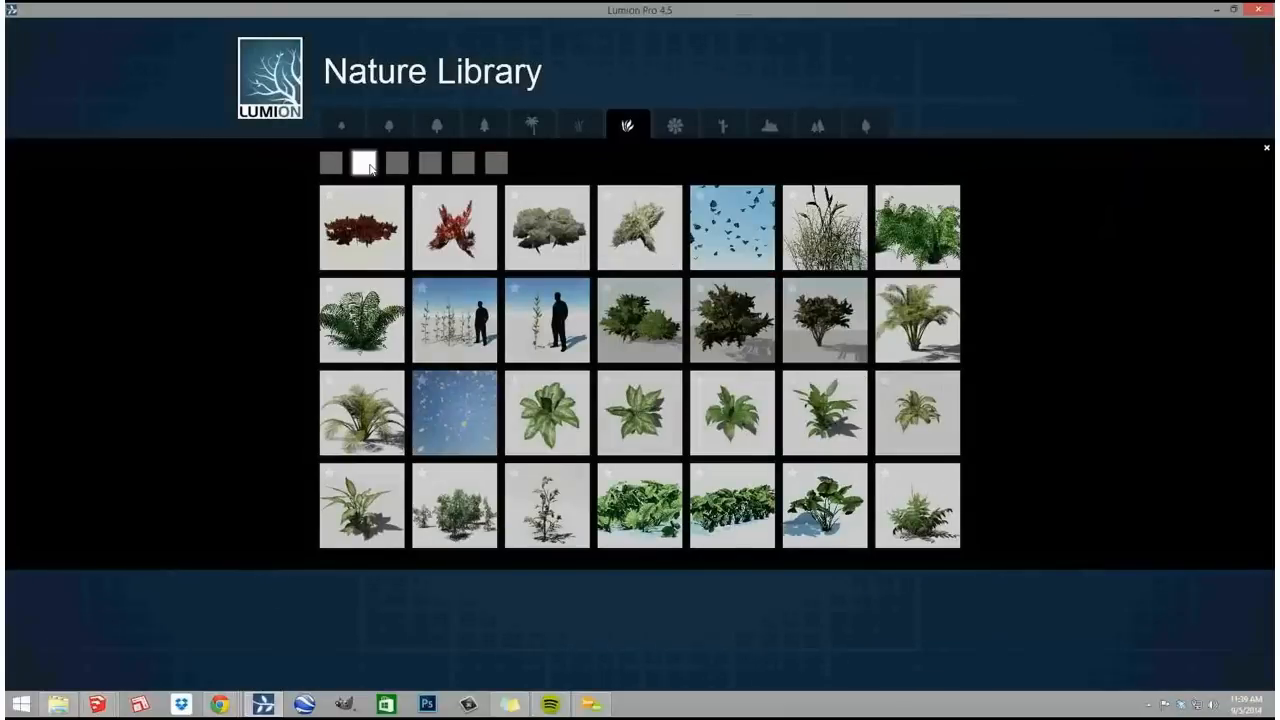
left_click(396, 164)
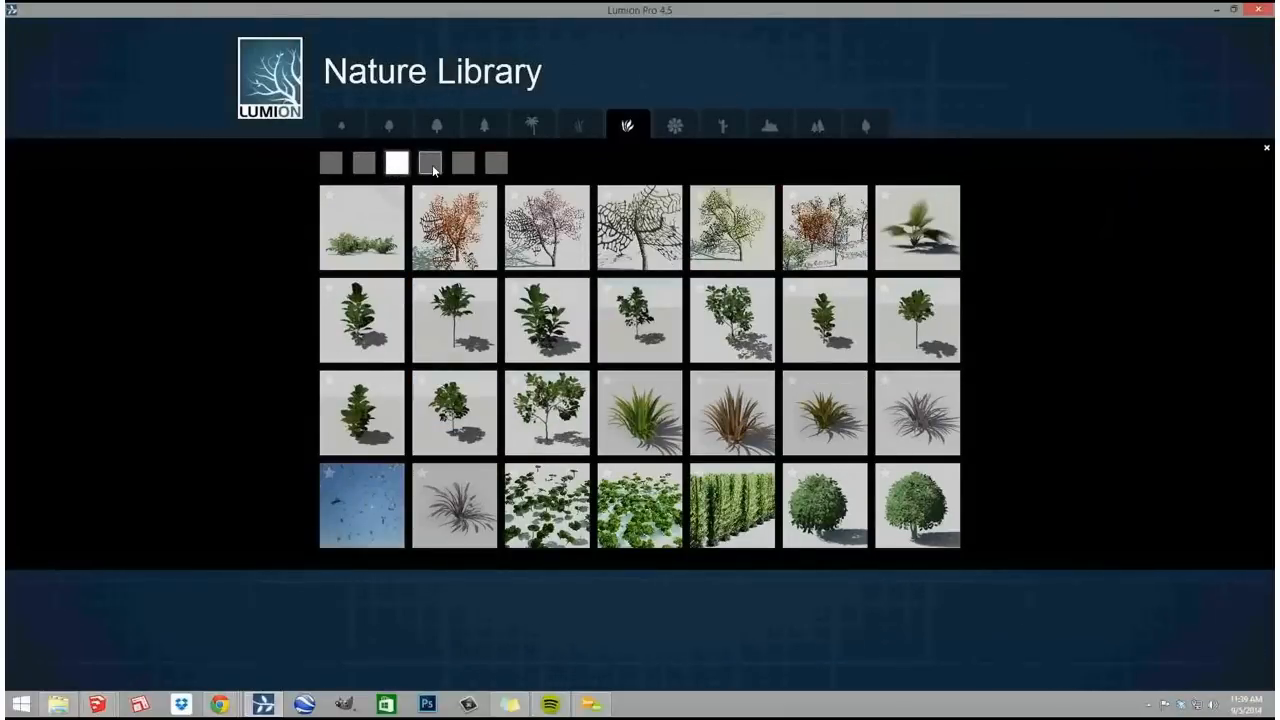
left_click(430, 164)
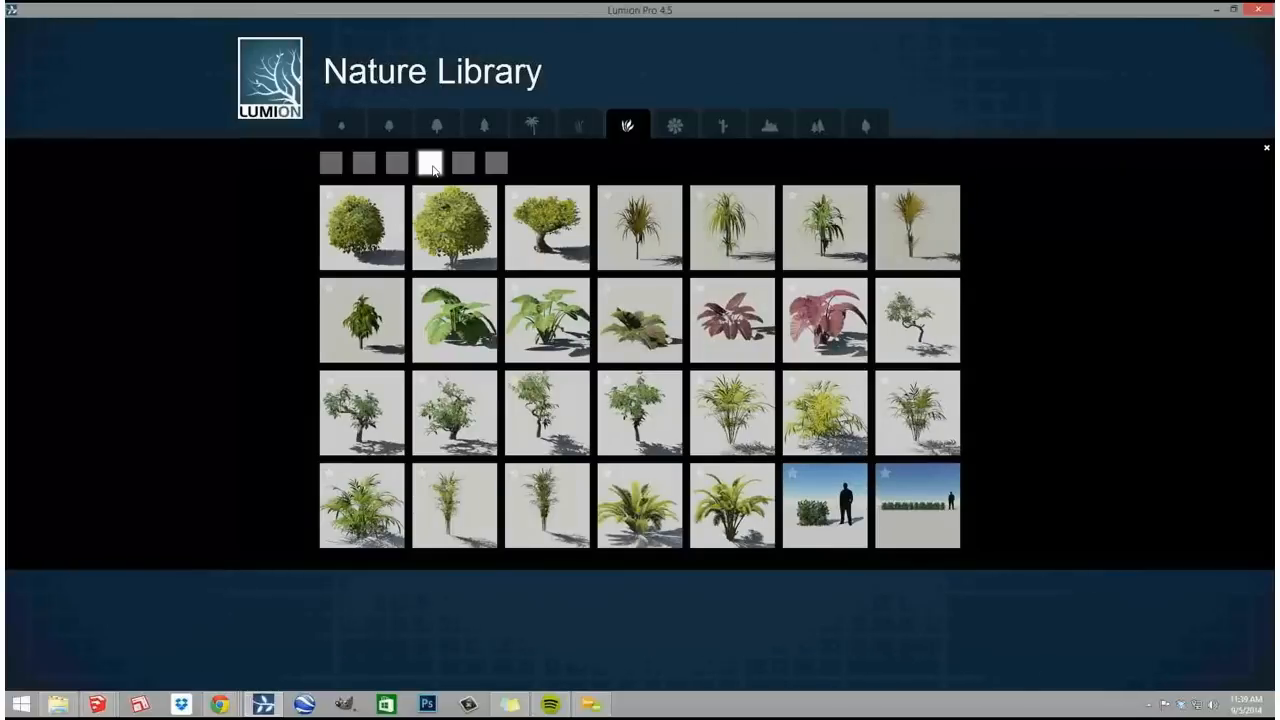
left_click(463, 164)
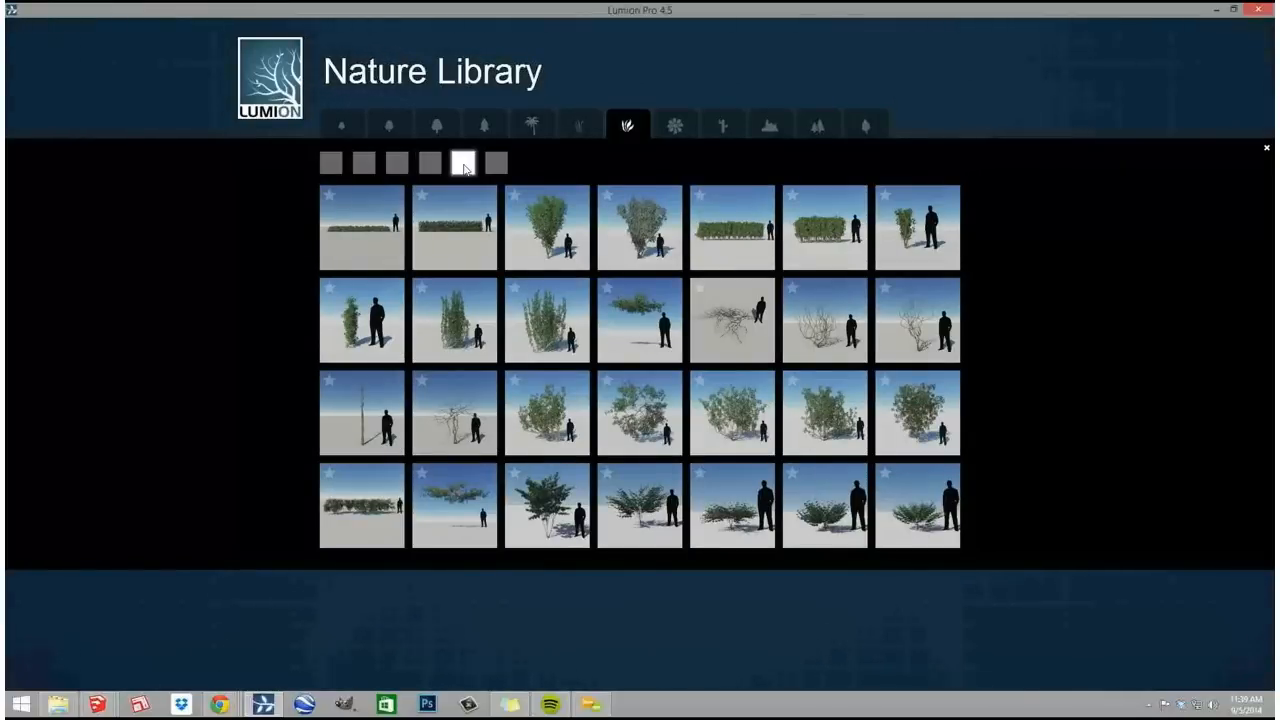
left_click(618, 437)
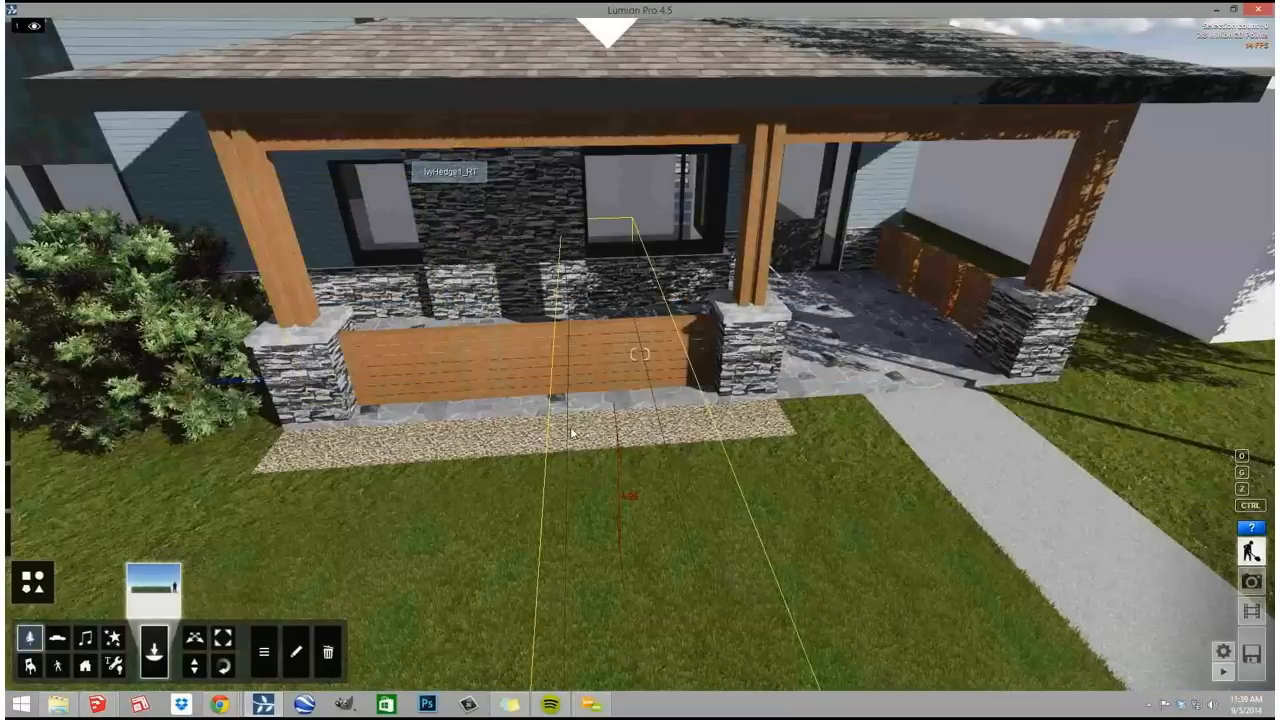
- Place the ivy hedge on the gravel bed and rotate it to run parallel to the porch front
left_click(560, 440)
key("s")
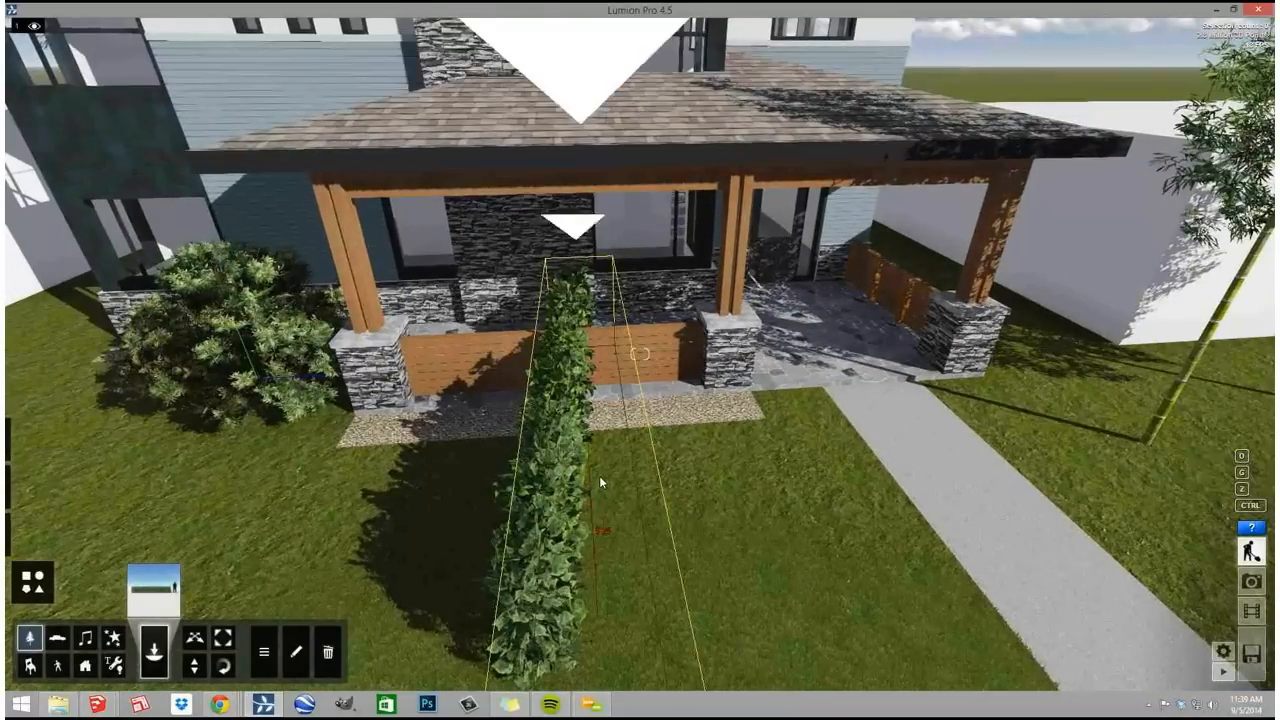
key("h")
key("r")
left_click_drag(582, 428, 569, 570)
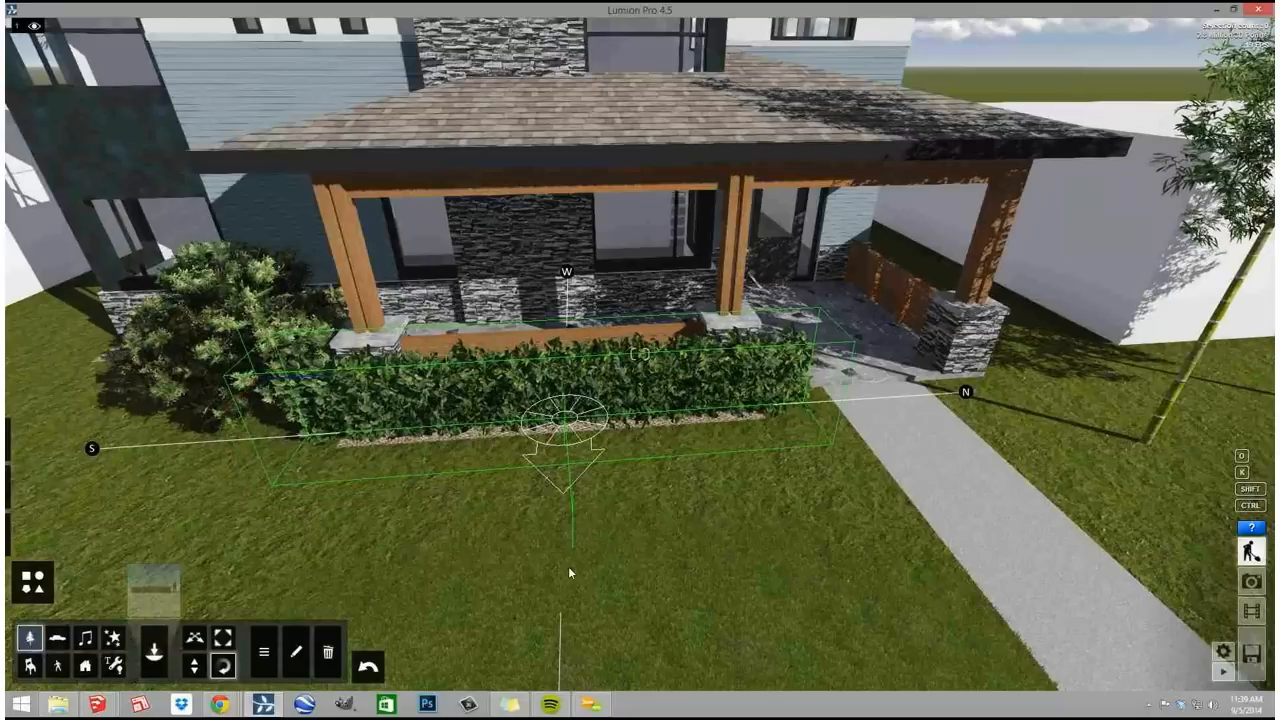
- Delete the ivy hedge in front of the porch
key("s")
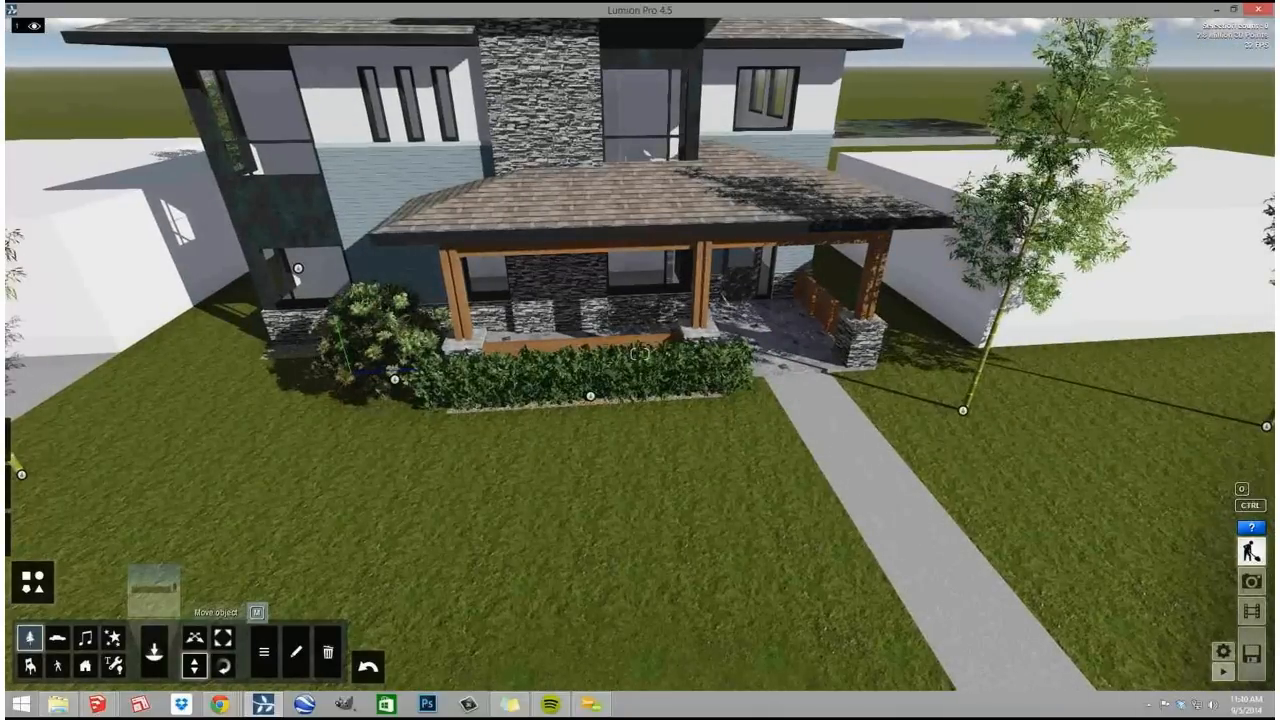
left_click(328, 652)
left_click(590, 397)
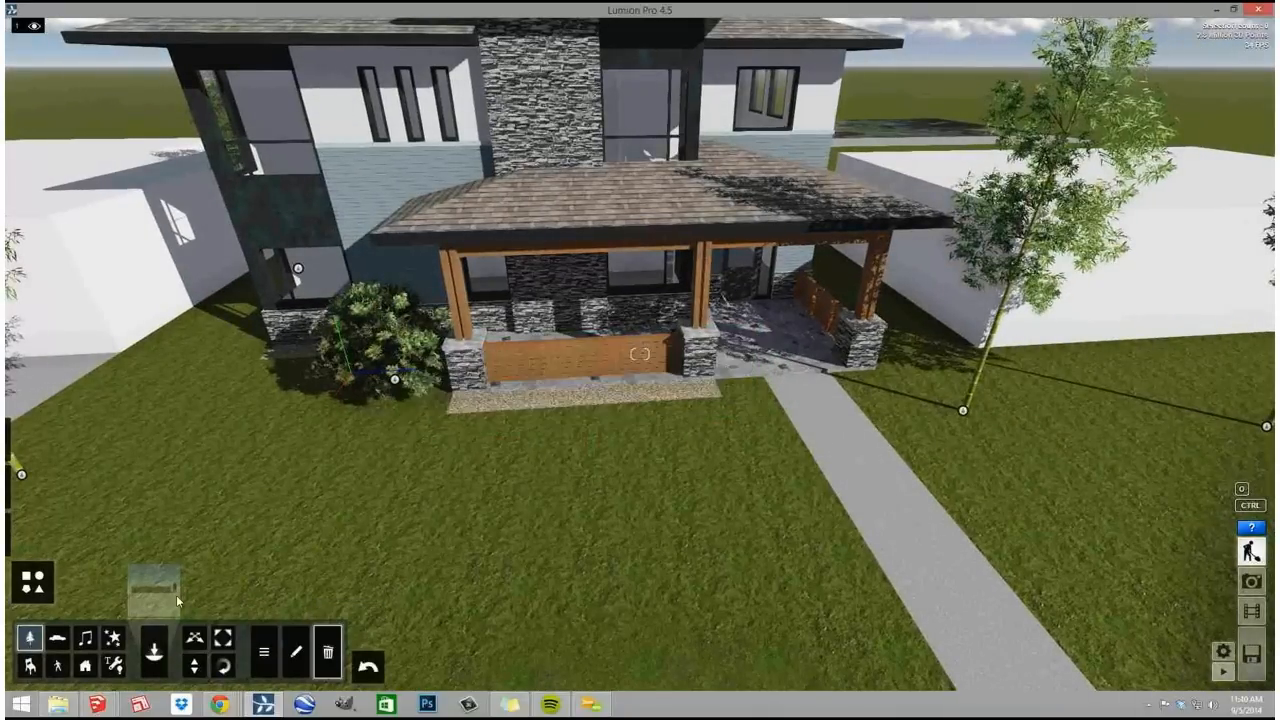
- Look through the Nature Library's plant and grass pages for smaller planting suited to the porch bed
left_click(176, 595)
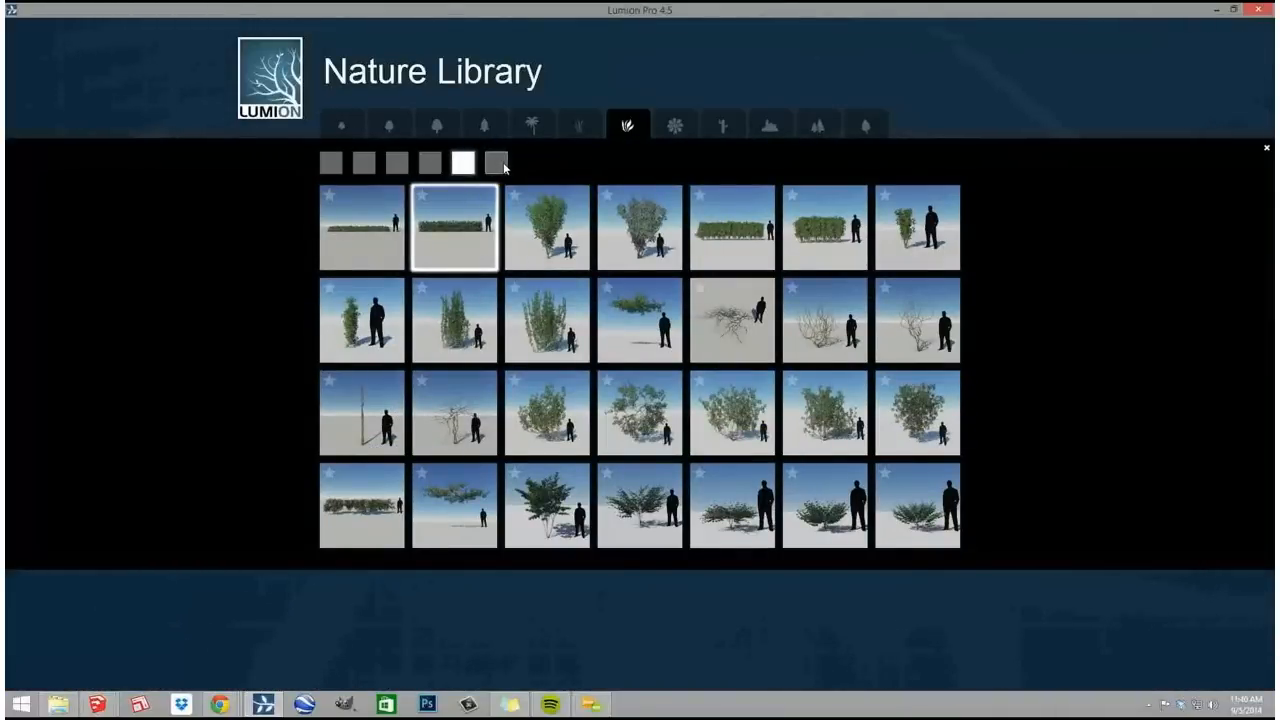
left_click(497, 163)
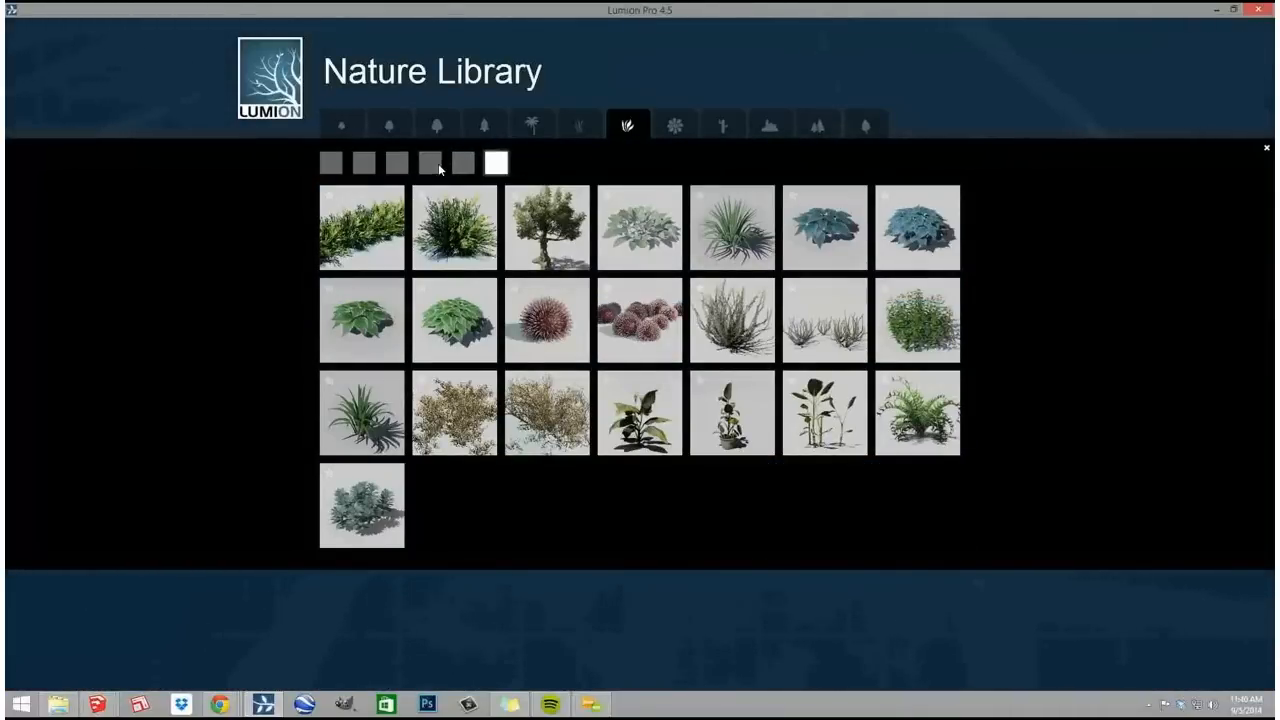
left_click(430, 163)
left_click(397, 163)
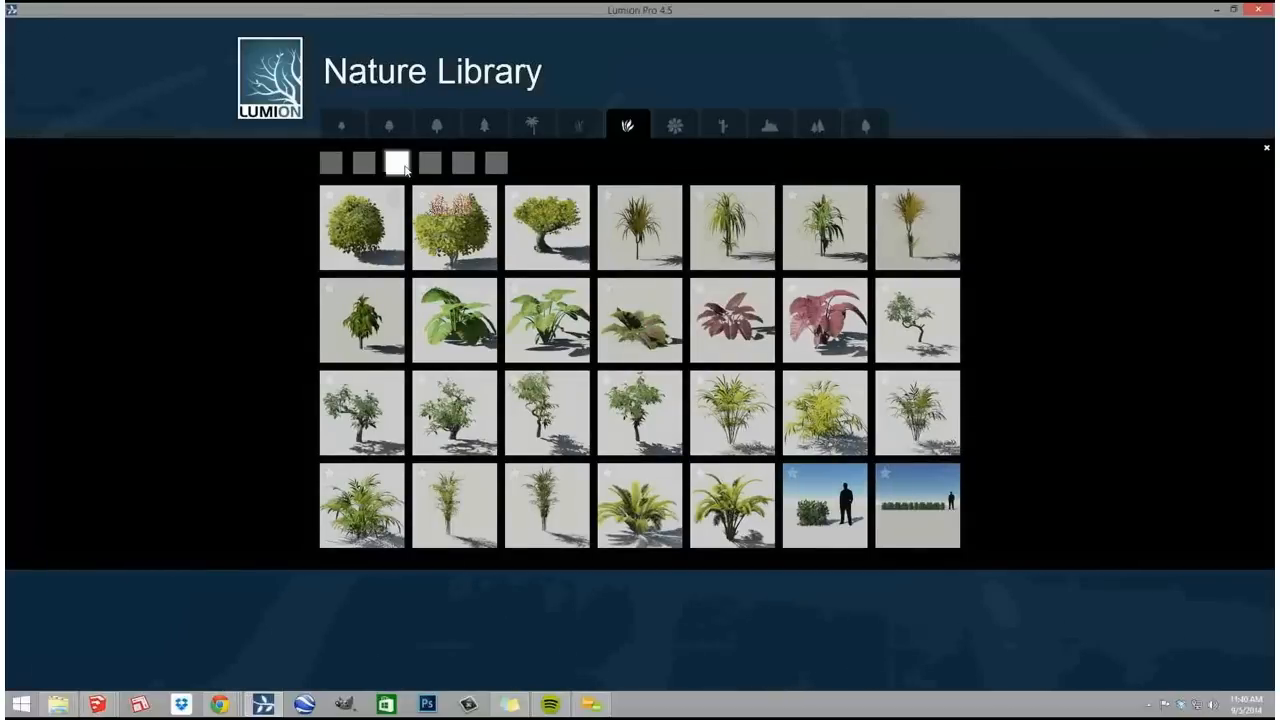
left_click(363, 163)
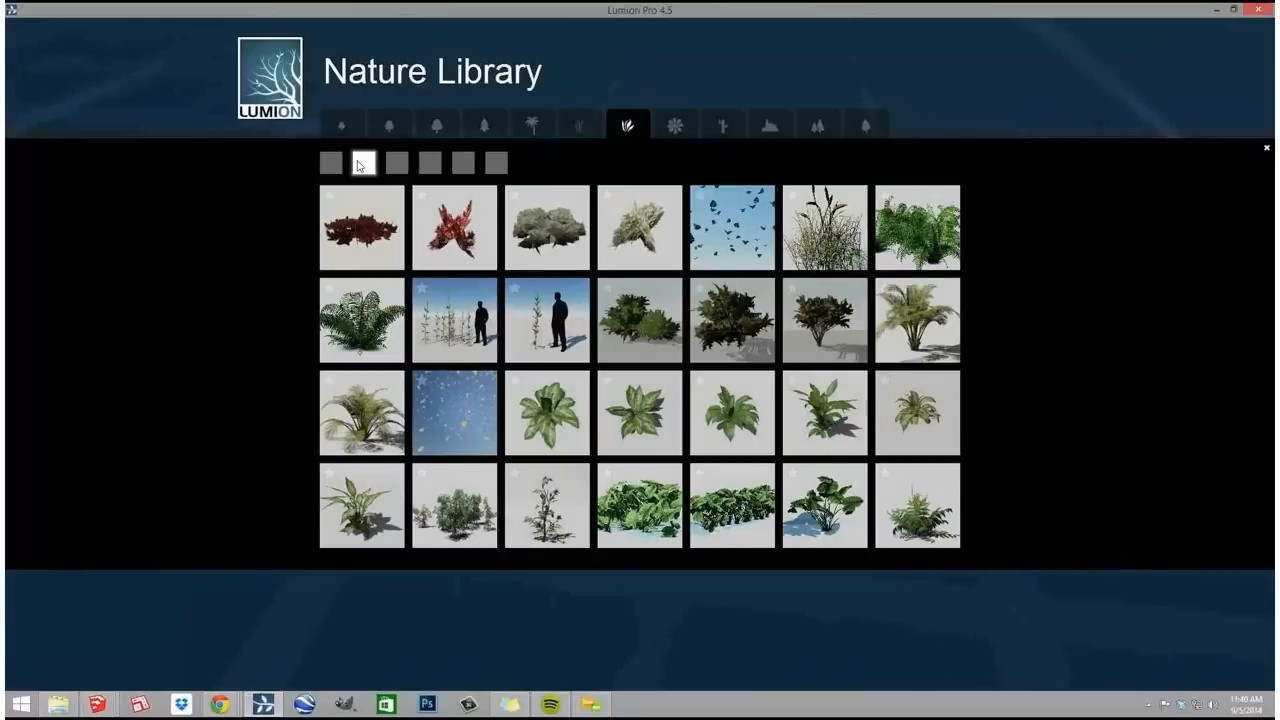
left_click(331, 164)
left_click(579, 124)
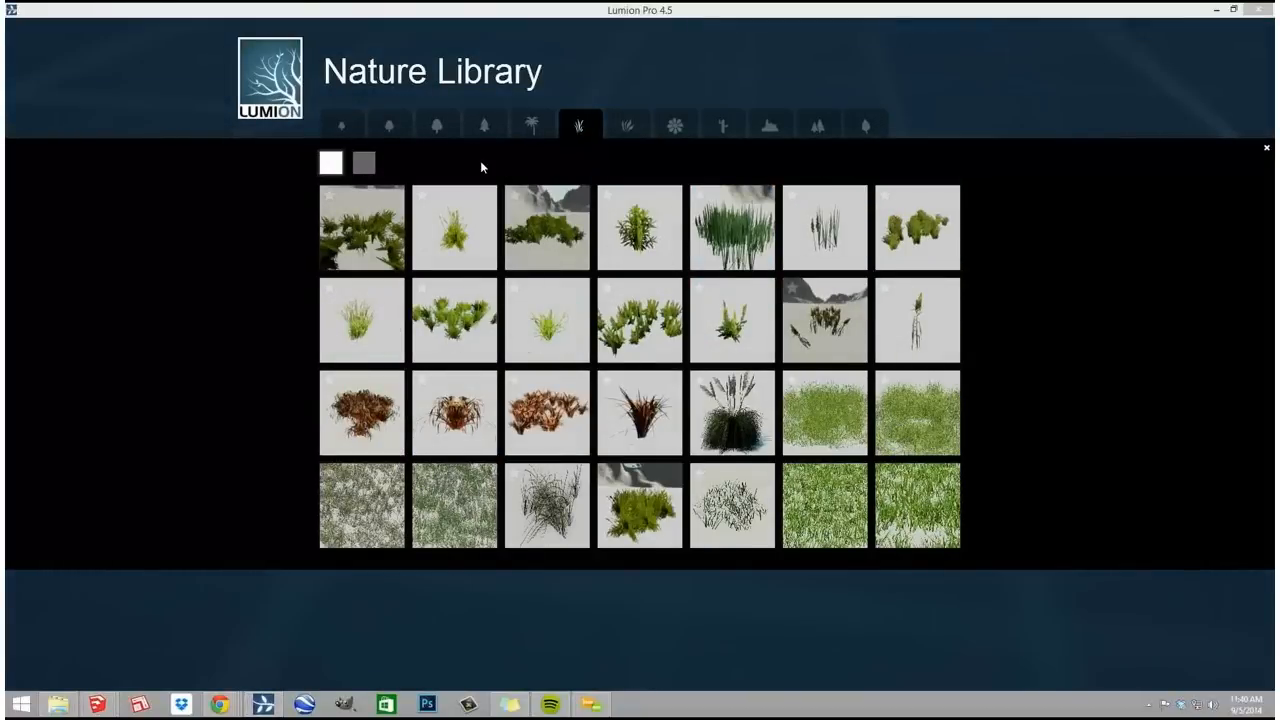
left_click(358, 168)
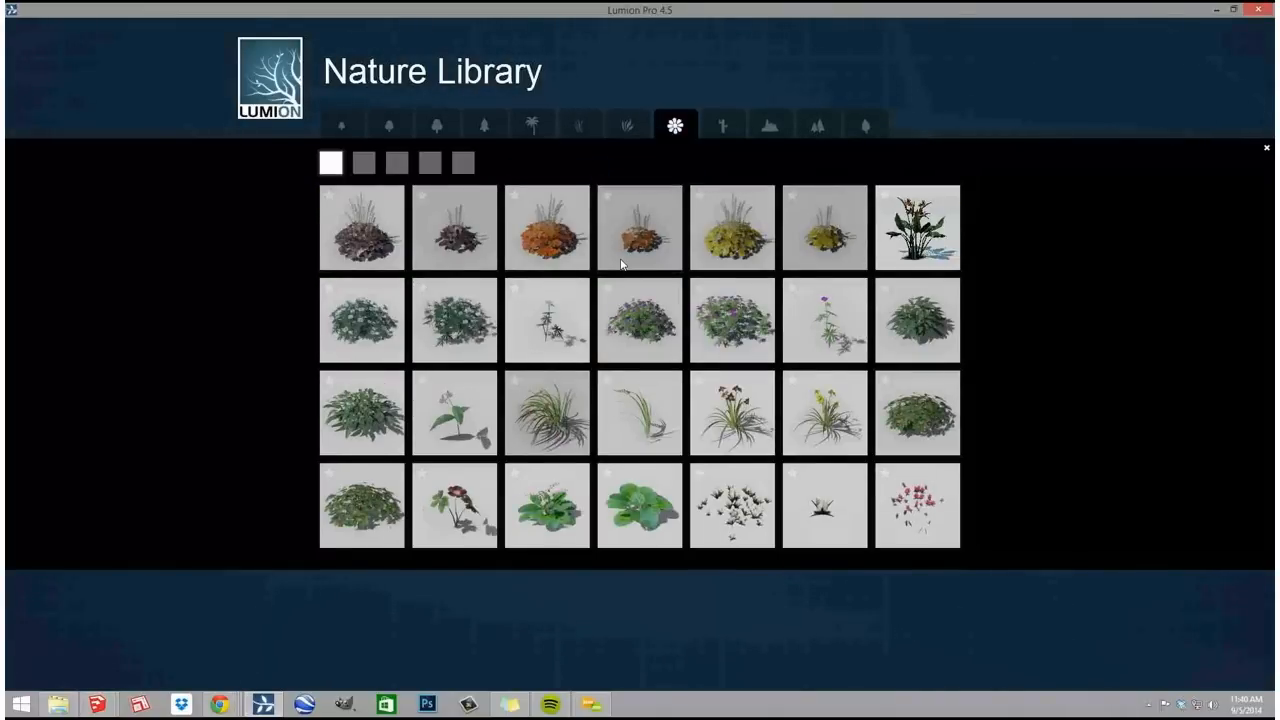
- Choose a blue-flowering geranium from the fourth page of the Nature Library's flower category
left_click(364, 163)
left_click(397, 164)
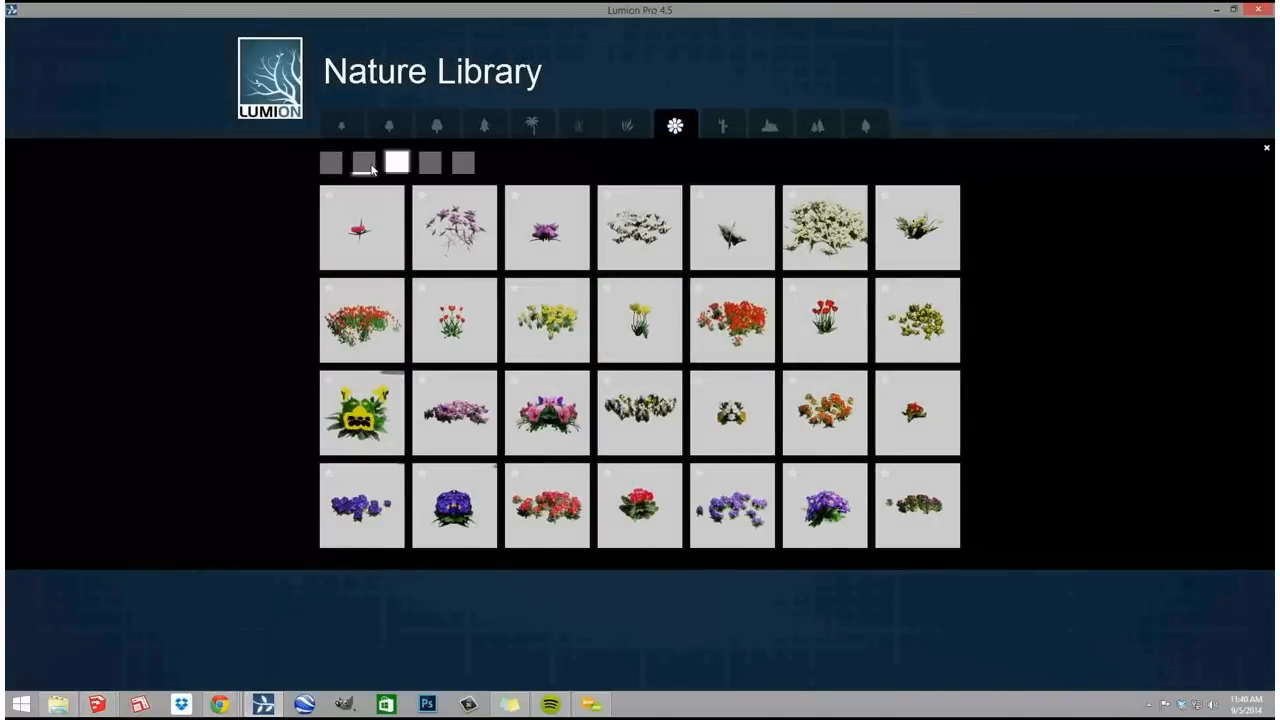
left_click(430, 164)
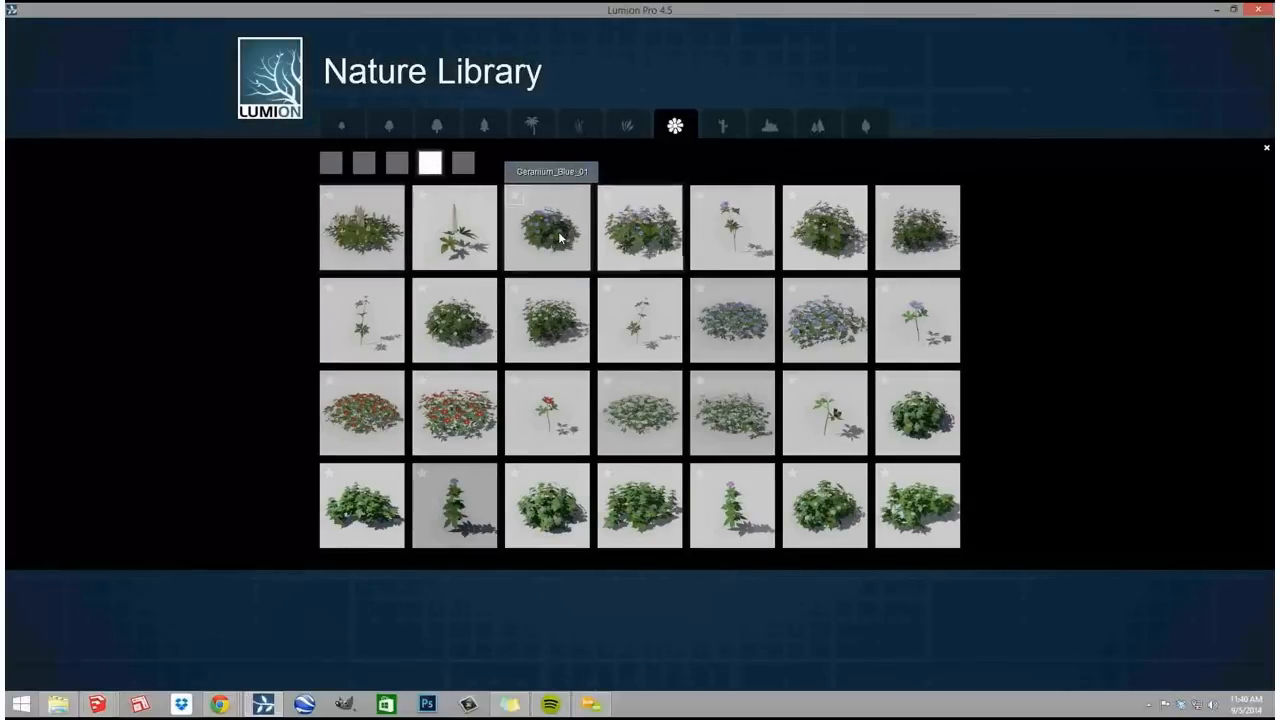
left_click(716, 378)
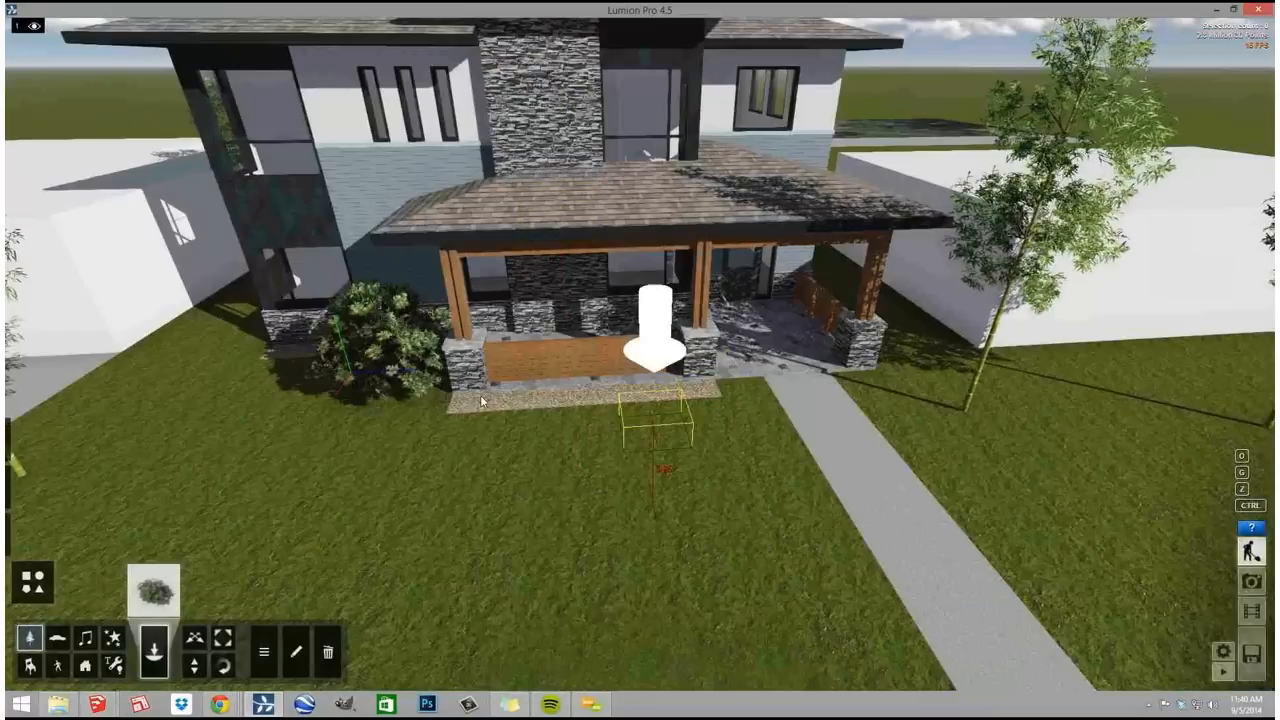
- Place a row of the flowering plants along the gravel bed, from one porch pillar to the walkway side
left_click(467, 402)
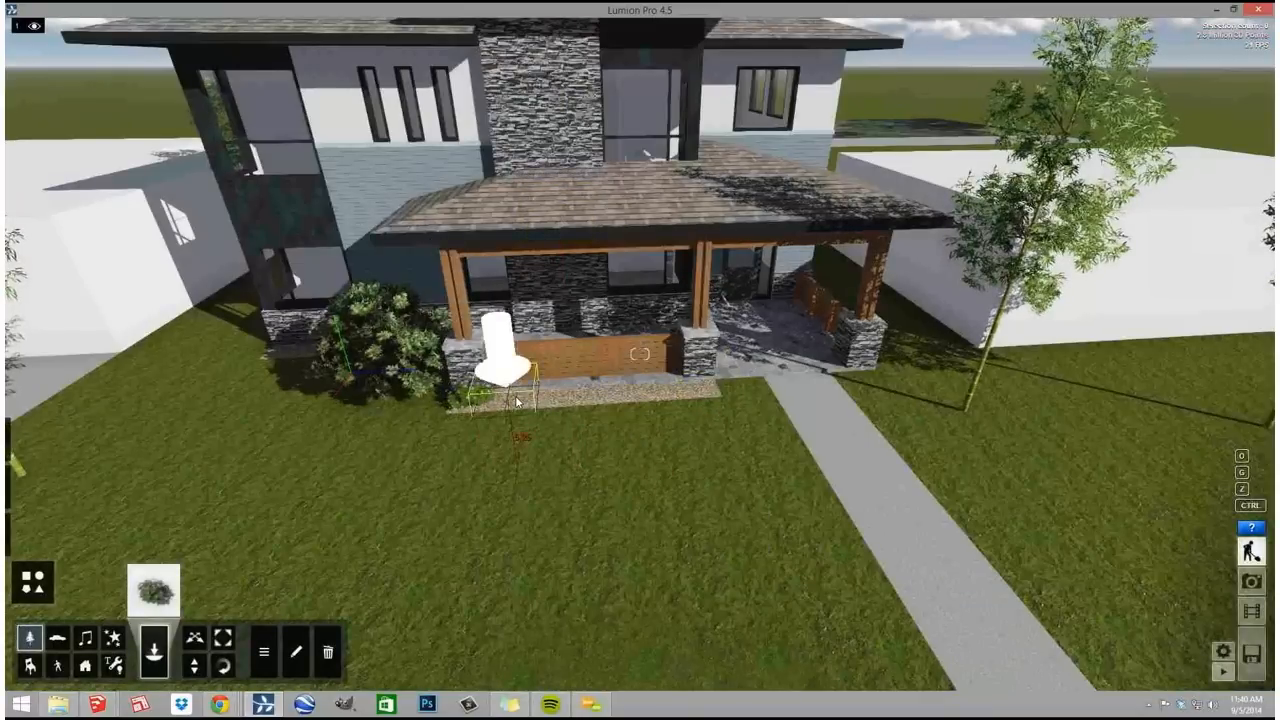
left_click(517, 400)
left_click(540, 399)
left_click(563, 398)
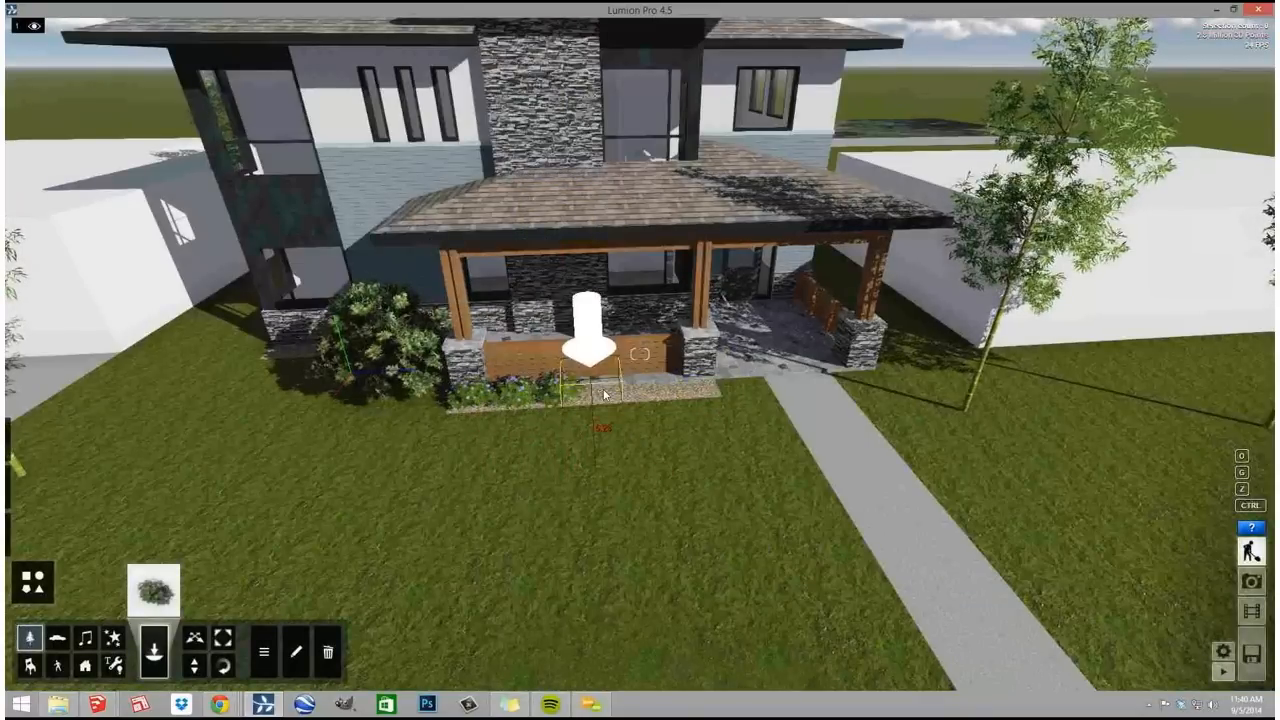
left_click(645, 393)
left_click(698, 389)
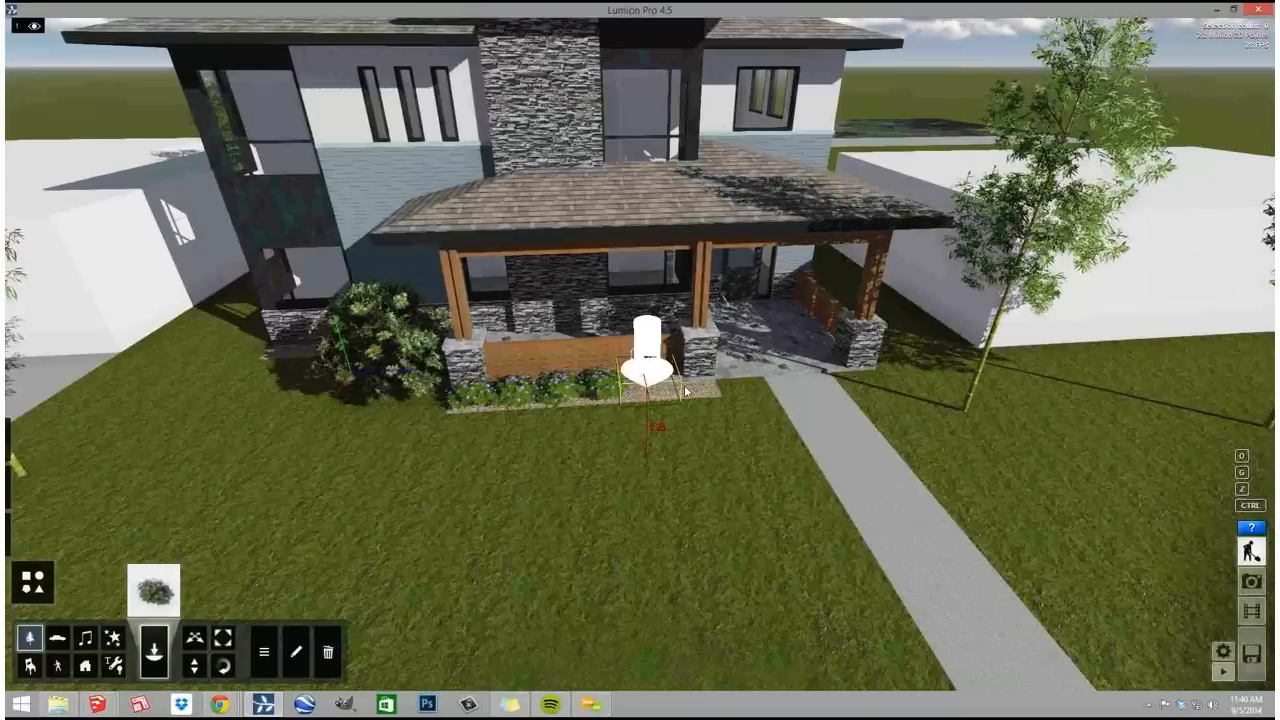
left_click(698, 389)
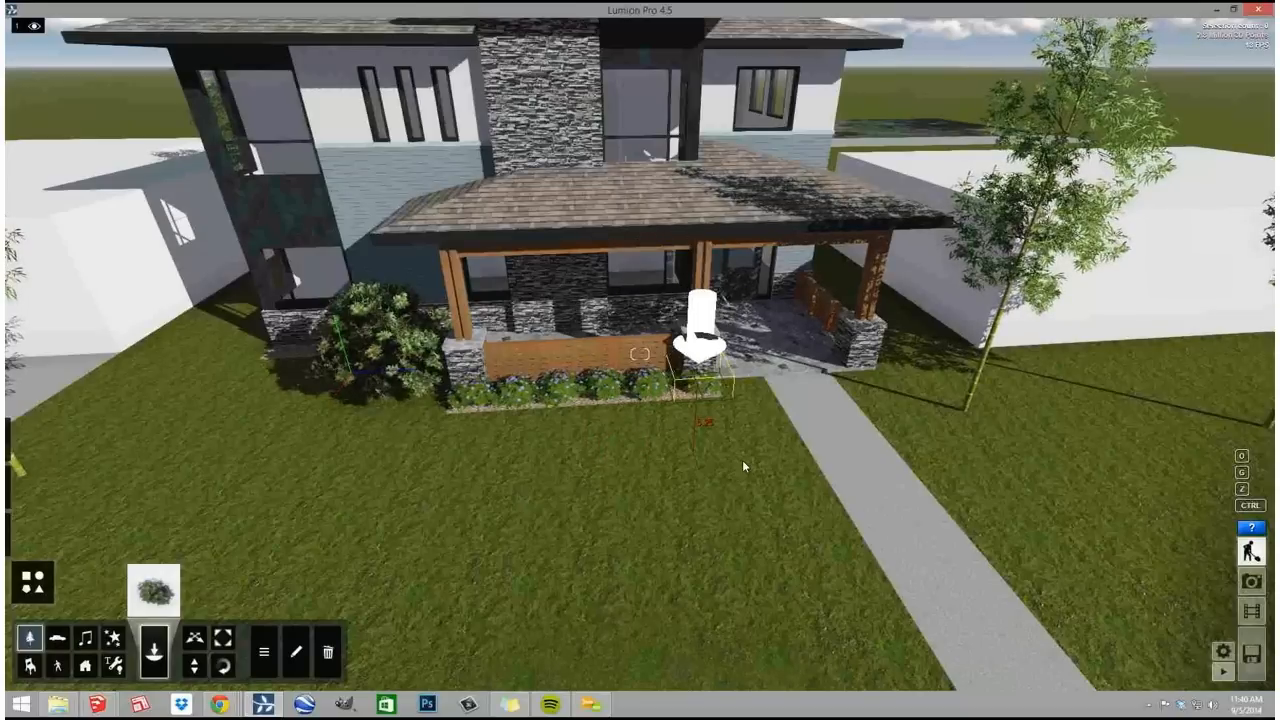
- Frame the whole house front and its new planting from a low viewpoint on the front lawn
key("s")
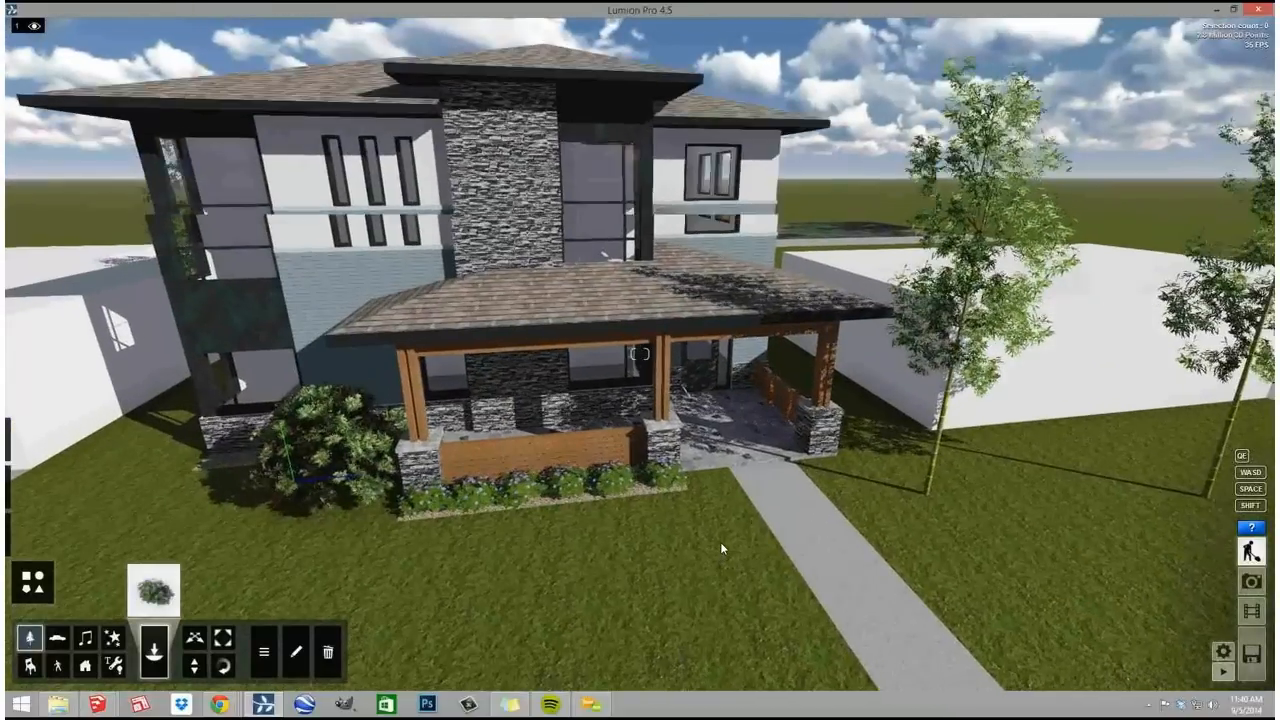
key("e")
right_click_drag(722, 548, 722, 548)
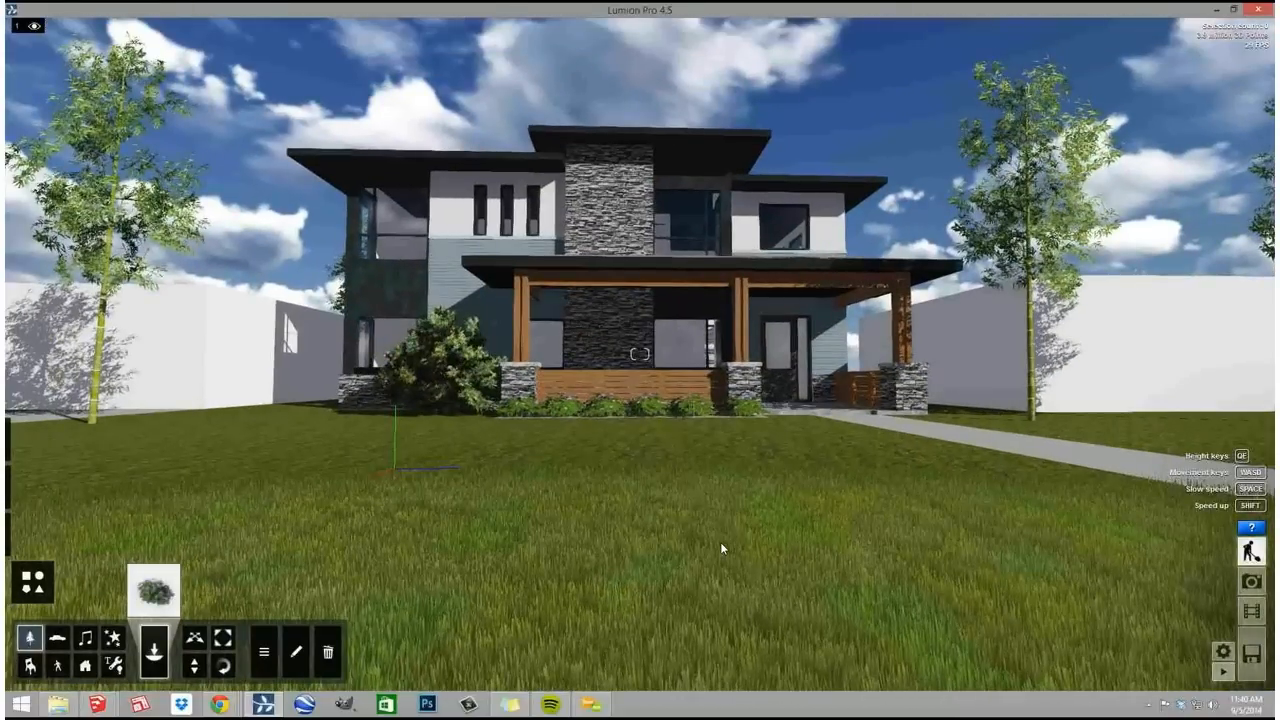